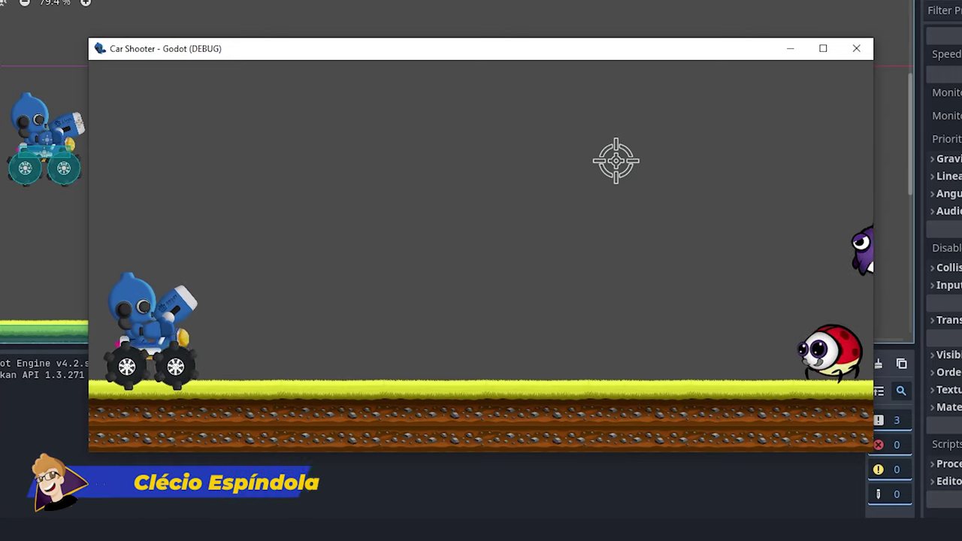
# Fire missiles from the car at the approaching bat and ladybug enemies in the running game.
pyautogui.click(467, 161)
pyautogui.click(391, 181)
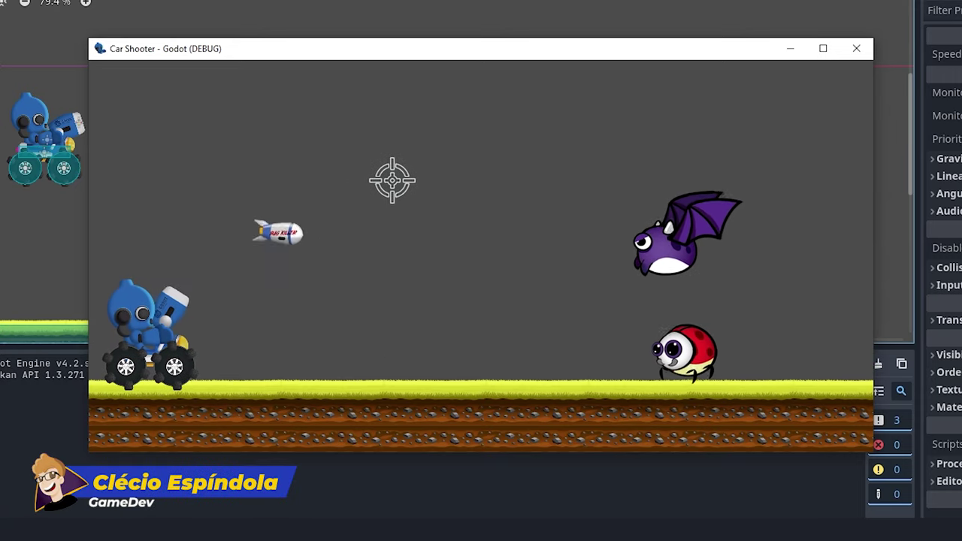
pyautogui.click(413, 176)
pyautogui.click(431, 171)
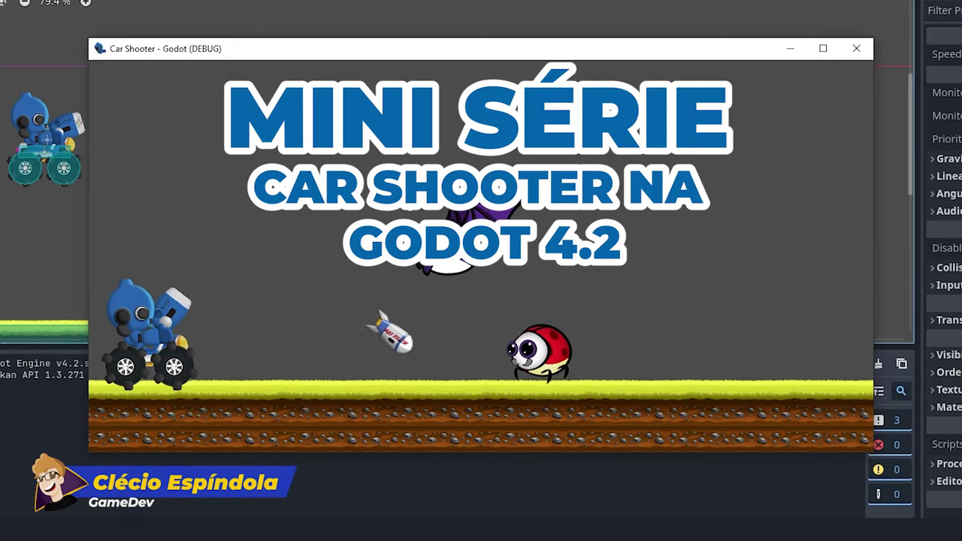
pyautogui.click(407, 211)
pyautogui.click(376, 255)
pyautogui.click(376, 270)
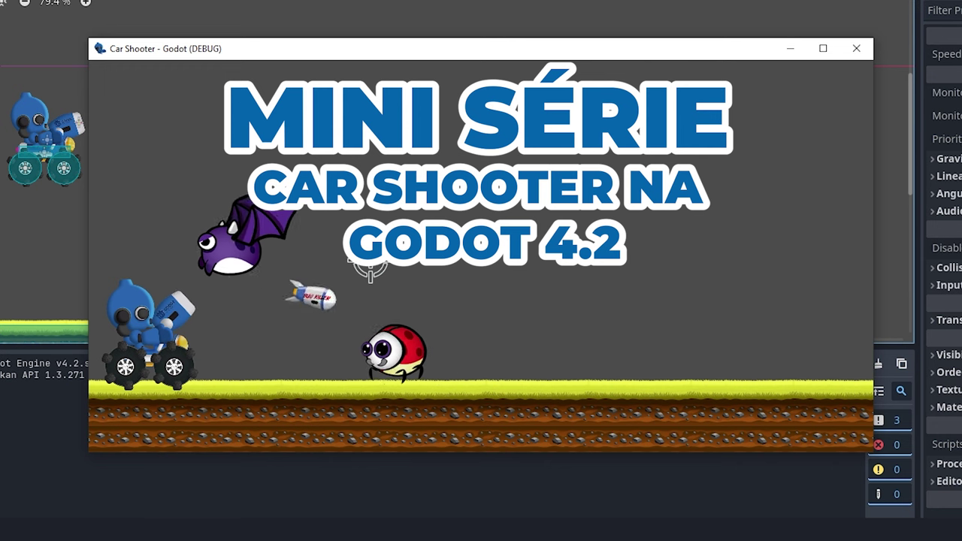
pyautogui.click(371, 269)
pyautogui.click(451, 218)
pyautogui.click(456, 218)
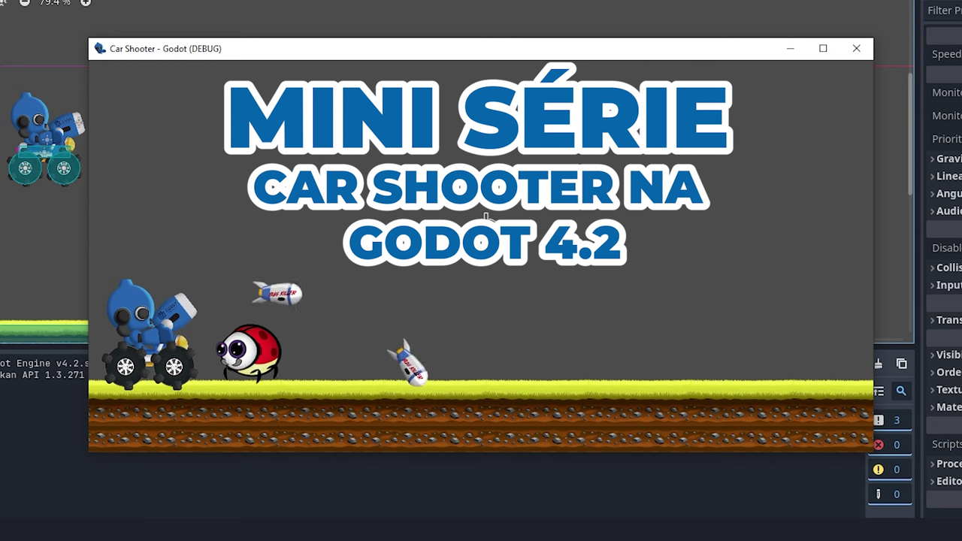
pyautogui.click(647, 143)
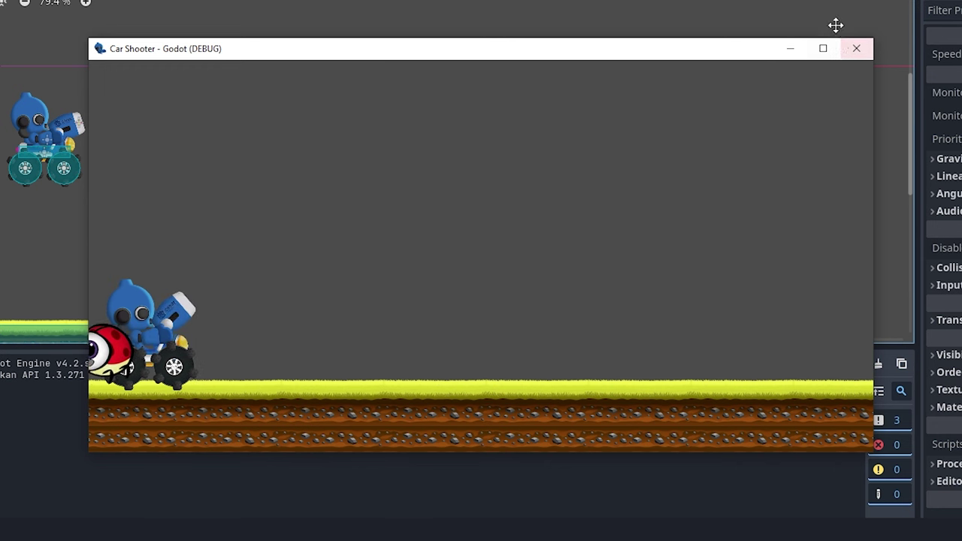
pyautogui.click(391, 161)
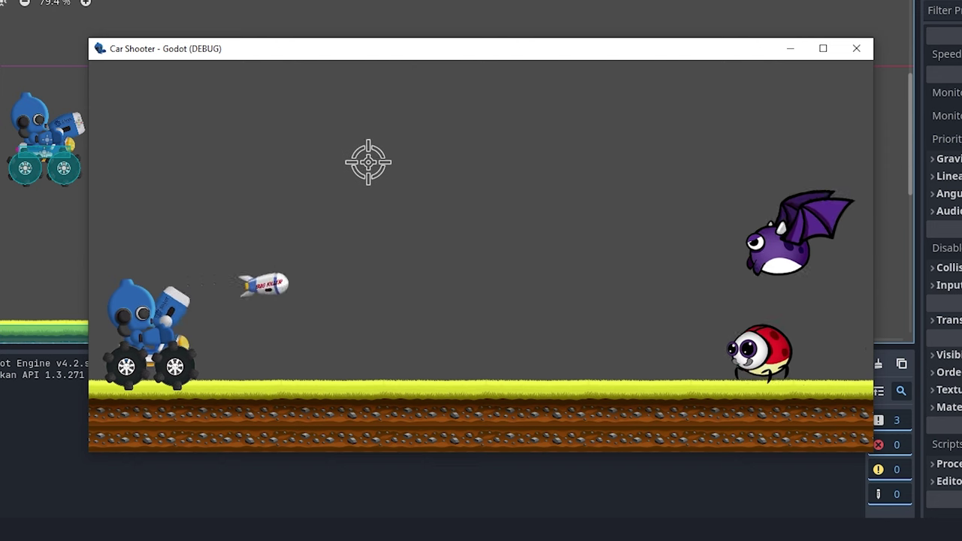
pyautogui.click(339, 178)
pyautogui.click(406, 178)
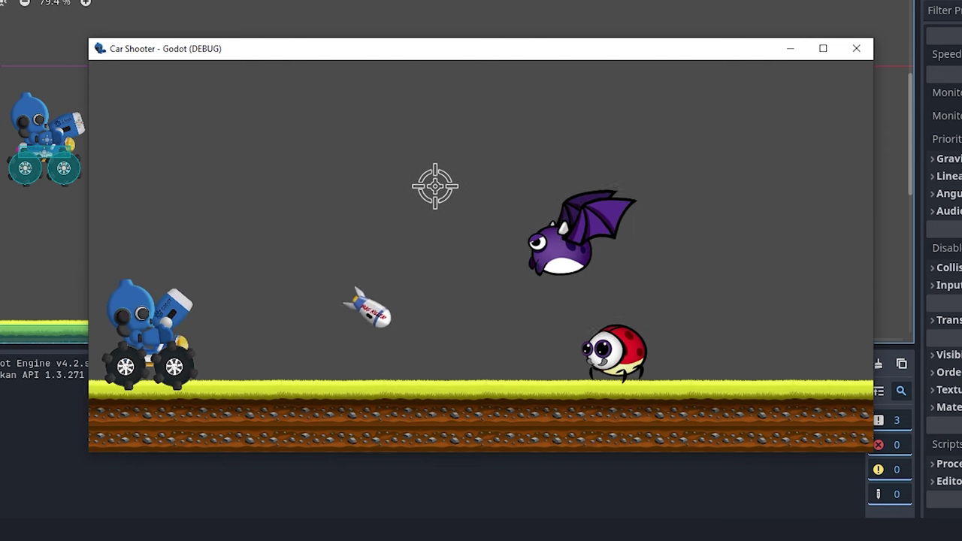
pyautogui.click(433, 182)
pyautogui.click(353, 173)
pyautogui.click(316, 164)
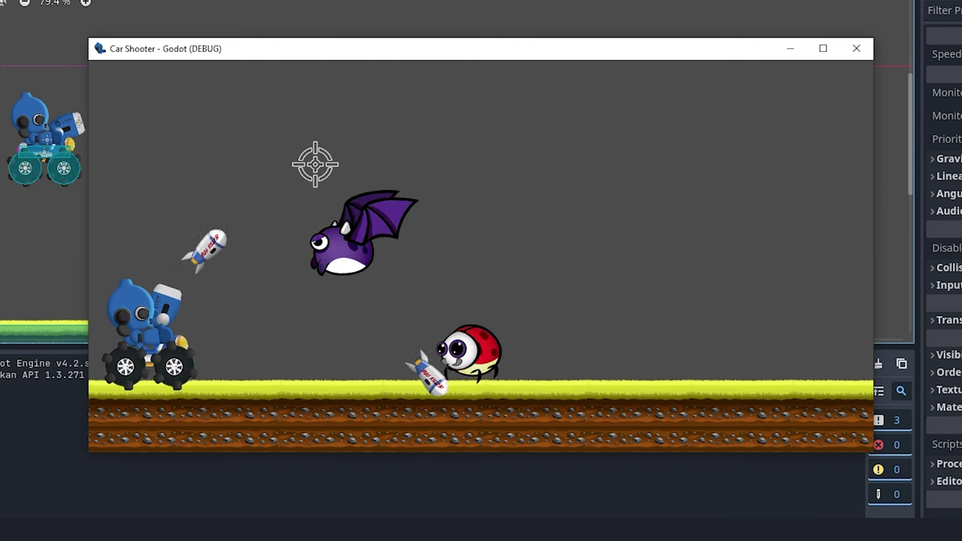
pyautogui.click(369, 258)
pyautogui.click(369, 262)
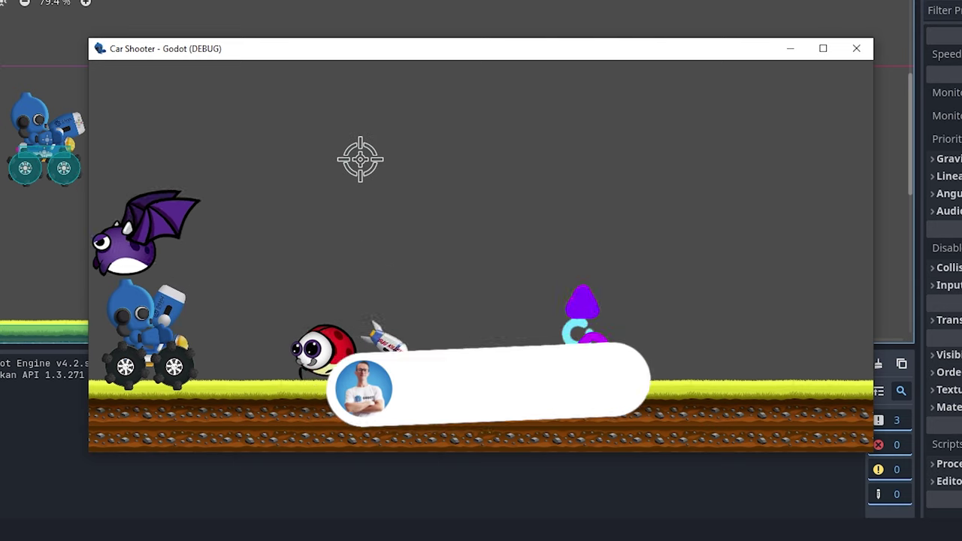
pyautogui.click(439, 221)
pyautogui.click(488, 233)
pyautogui.click(489, 234)
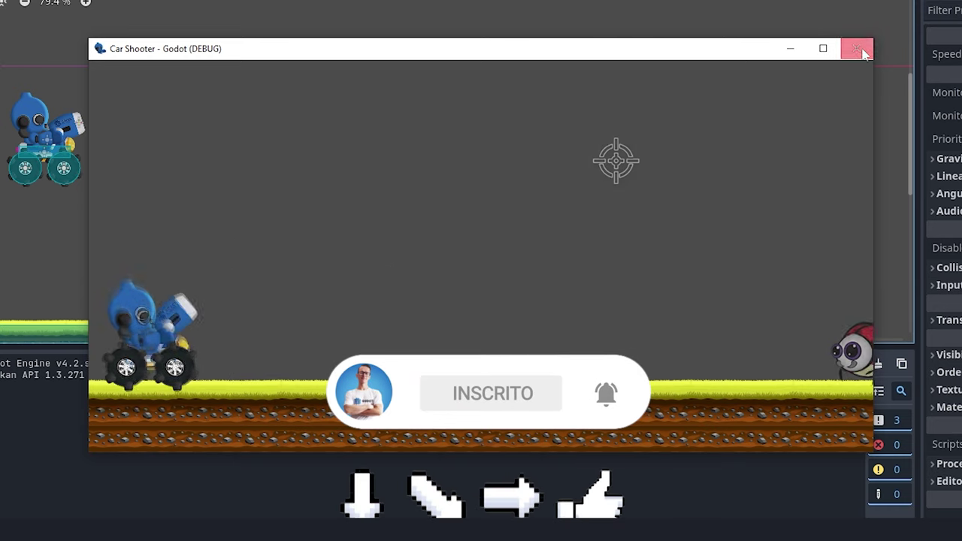
pyautogui.click(348, 163)
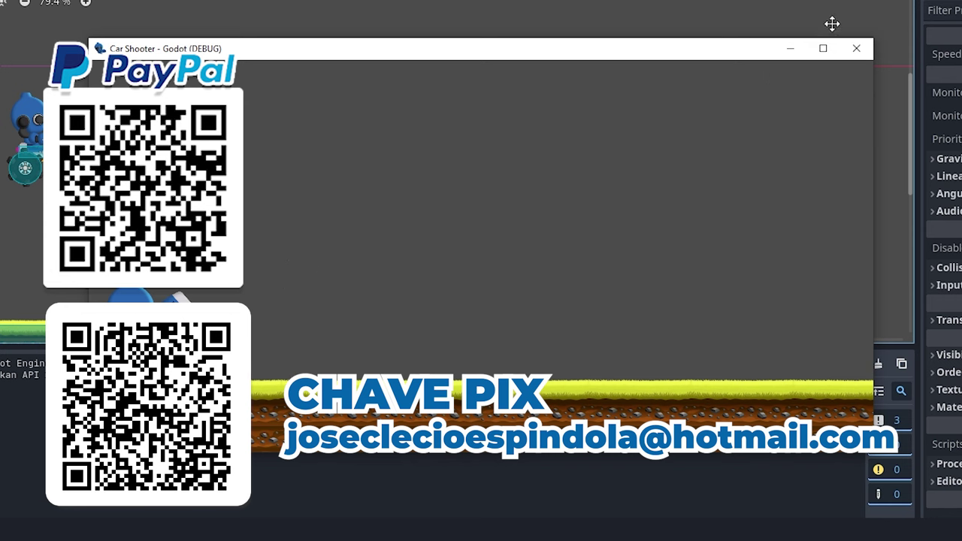
pyautogui.click(591, 150)
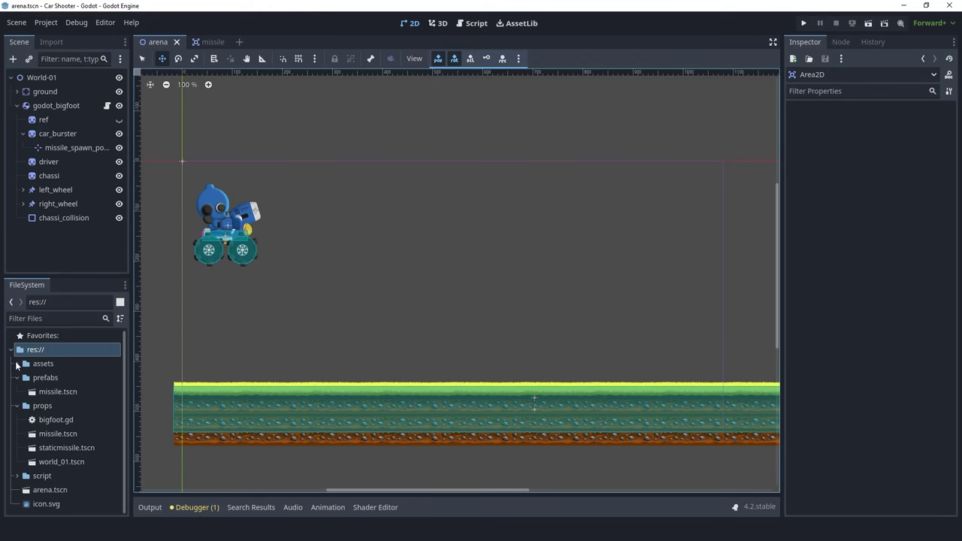
# Preview the fly bug, wing, ground bug body and head PNGs, then open a new scene tab.
pyautogui.click(17, 364)
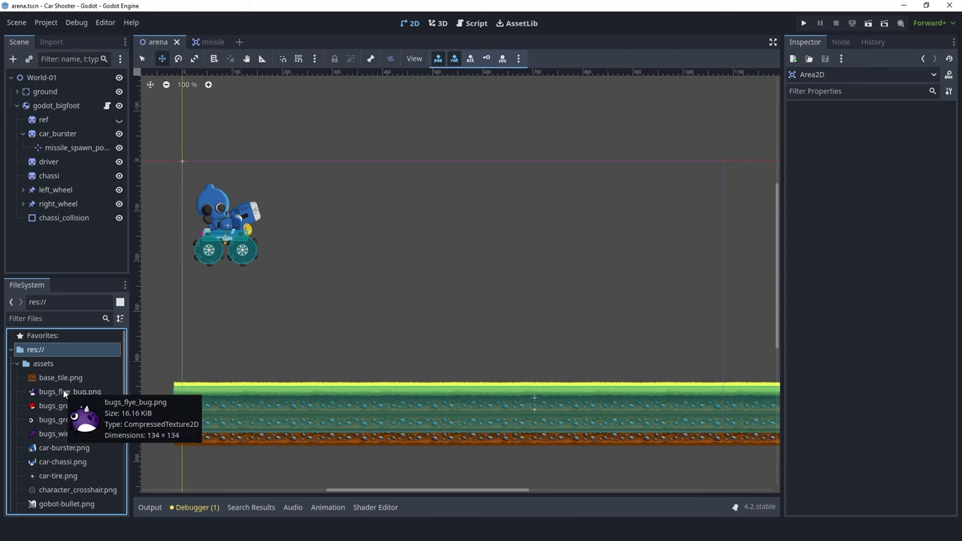
pyautogui.click(81, 393)
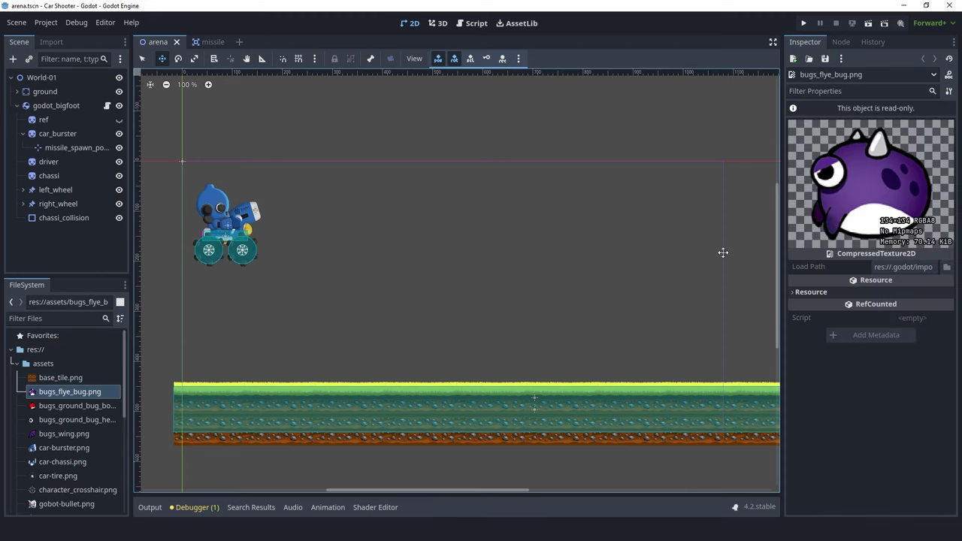
pyautogui.click(76, 433)
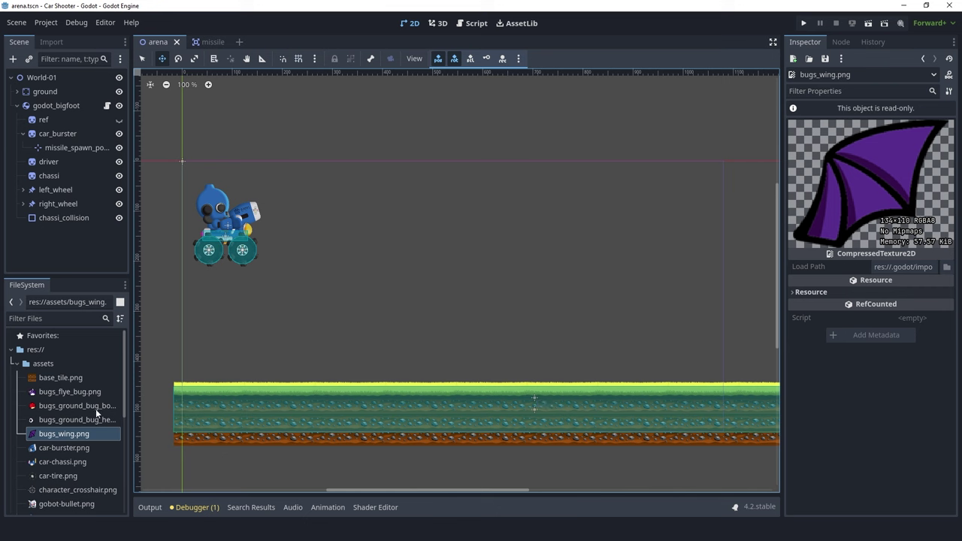
pyautogui.click(88, 407)
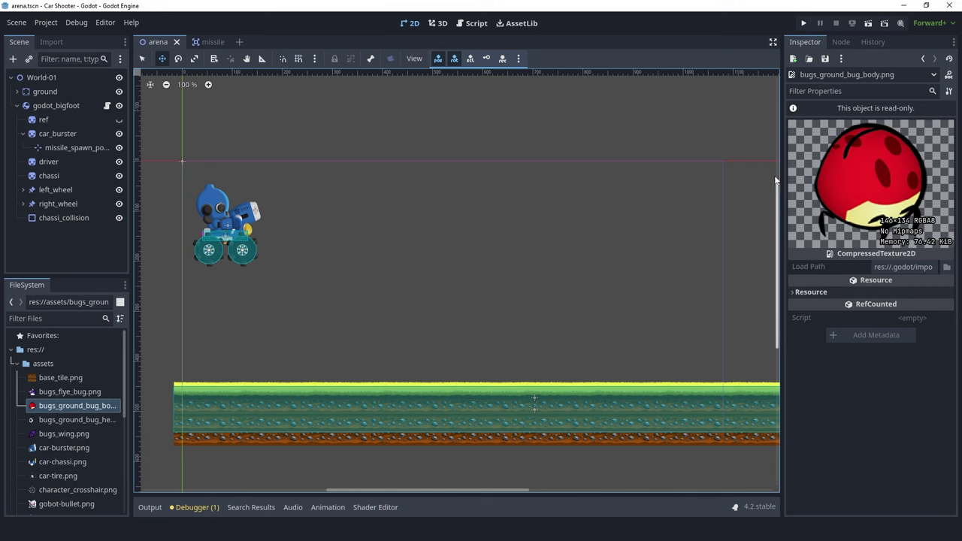
pyautogui.click(45, 422)
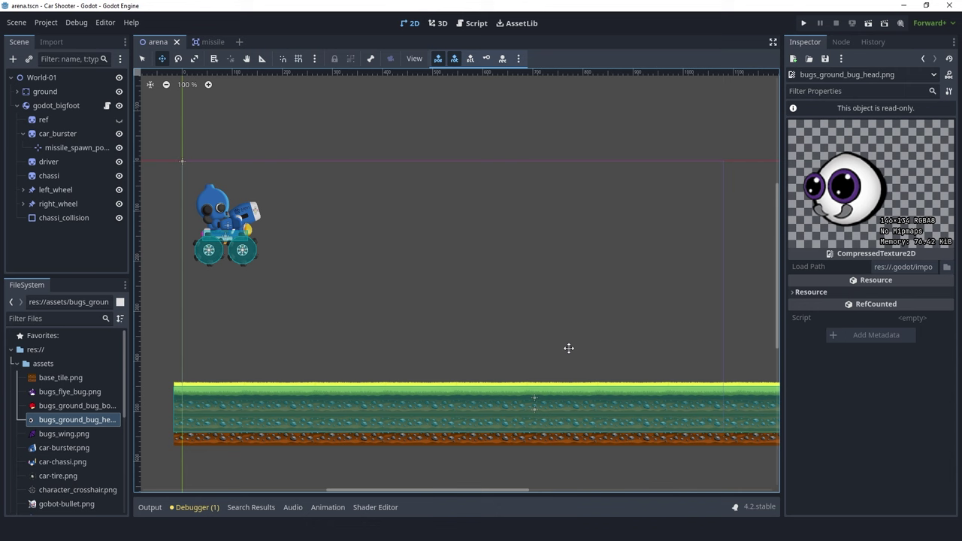
pyautogui.click(241, 43)
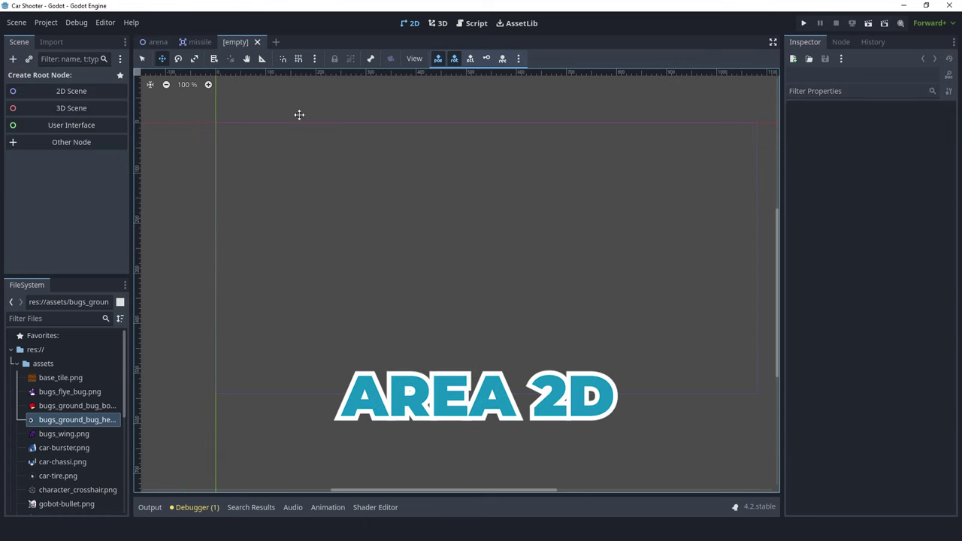
# Create an Area2D root node through Other Node and rename it ground_bug.
pyautogui.click(72, 143)
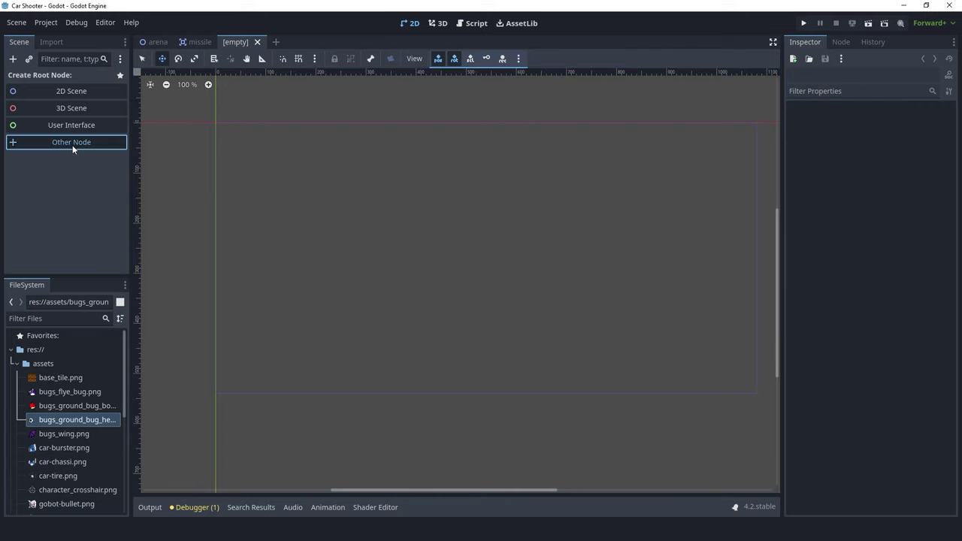
pyautogui.write('node')
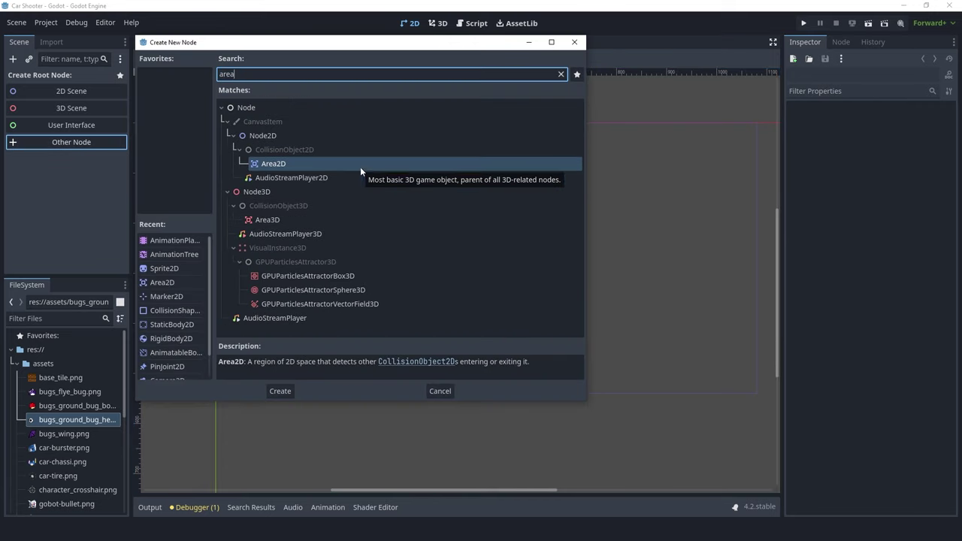
pyautogui.press('Escape')
pyautogui.doubleClick(46, 78)
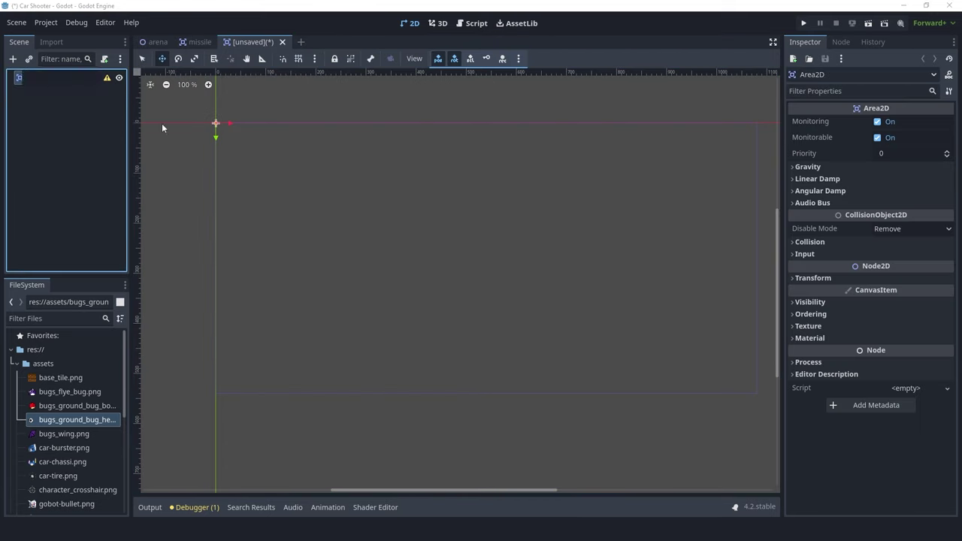
pyautogui.write('ground_bug')
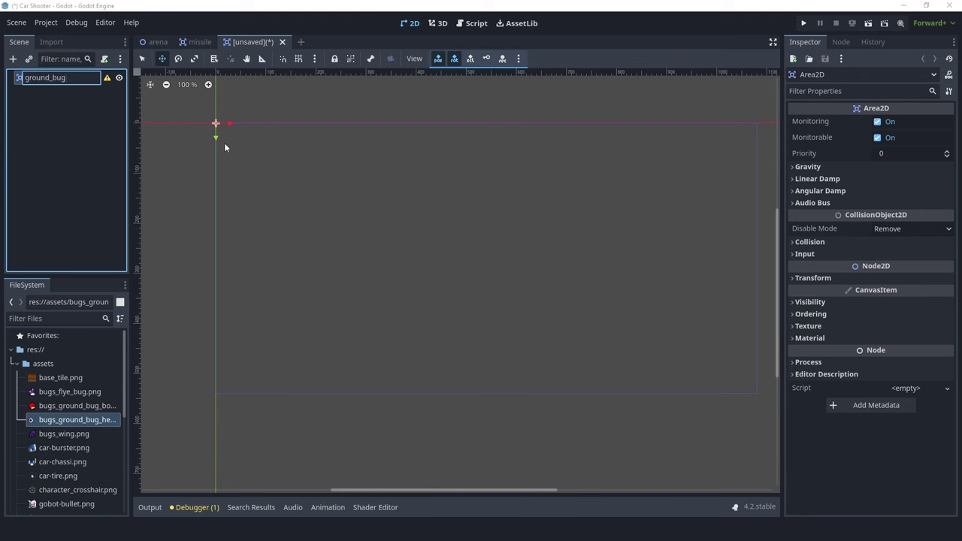
pyautogui.moveTo(224, 148); pyautogui.dragTo(310, 258, button='middle')
pyautogui.scroll(1, 311, 259)
pyautogui.scroll(1, 310, 258)
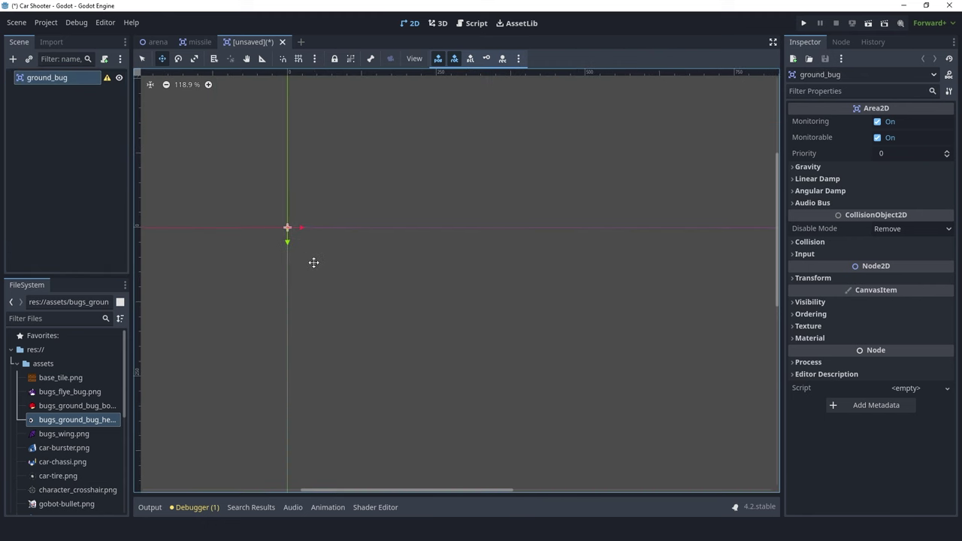
# Add the ground bug body and head images as sprites under ground_bug and move them onto the origin.
pyautogui.keyDown('shift'); pyautogui.click(62, 409); pyautogui.keyUp('shift')
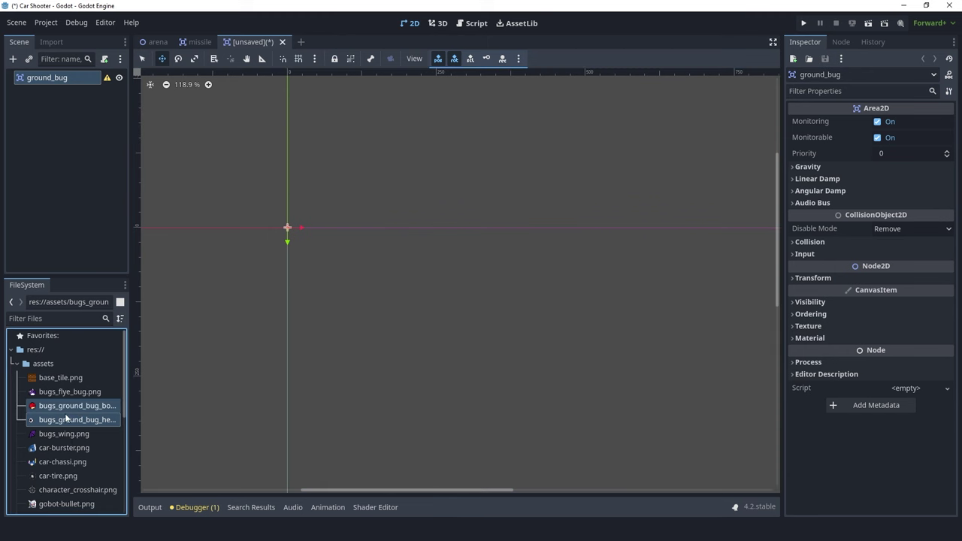
pyautogui.moveTo(67, 409); pyautogui.dragTo(347, 250)
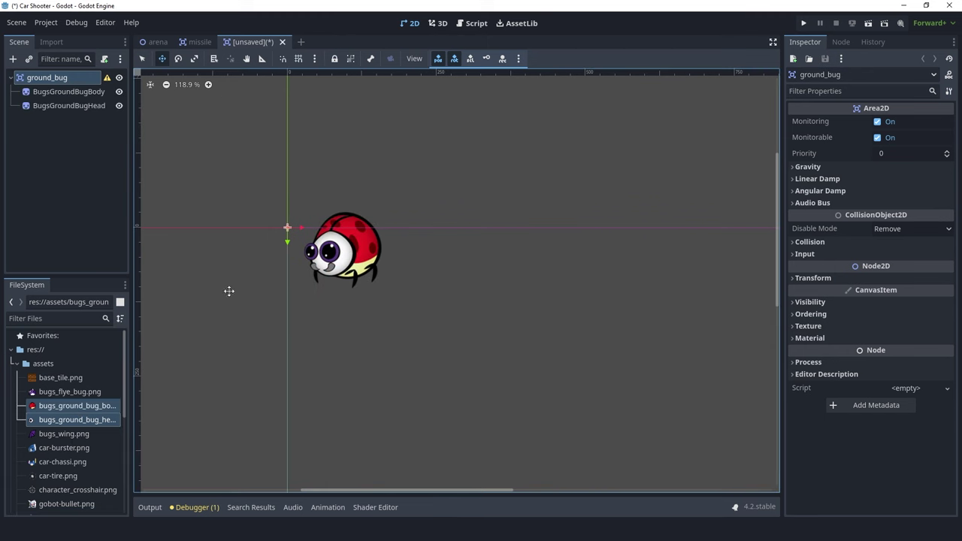
pyautogui.click(68, 91)
pyautogui.keyDown('shift'); pyautogui.click(80, 106); pyautogui.keyUp('shift')
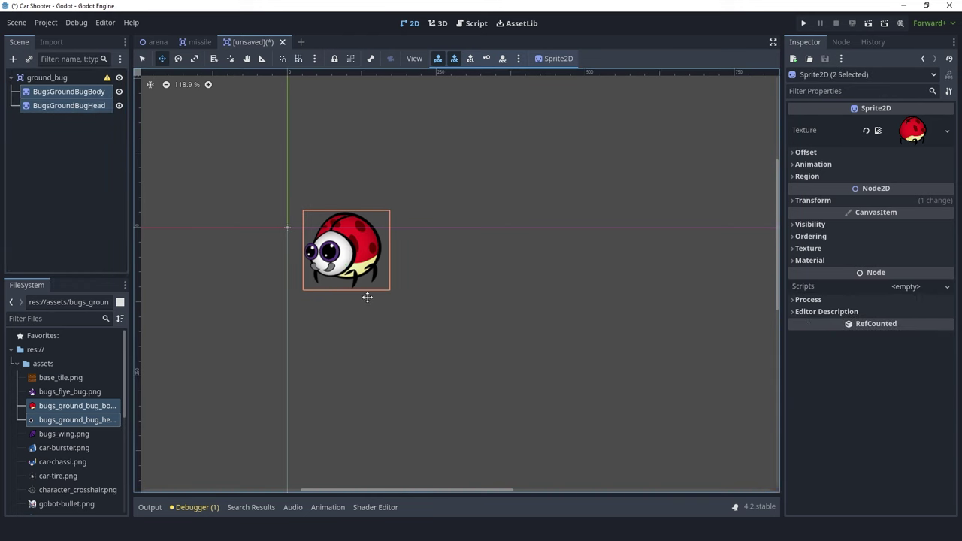
pyautogui.moveTo(368, 280); pyautogui.dragTo(294, 245)
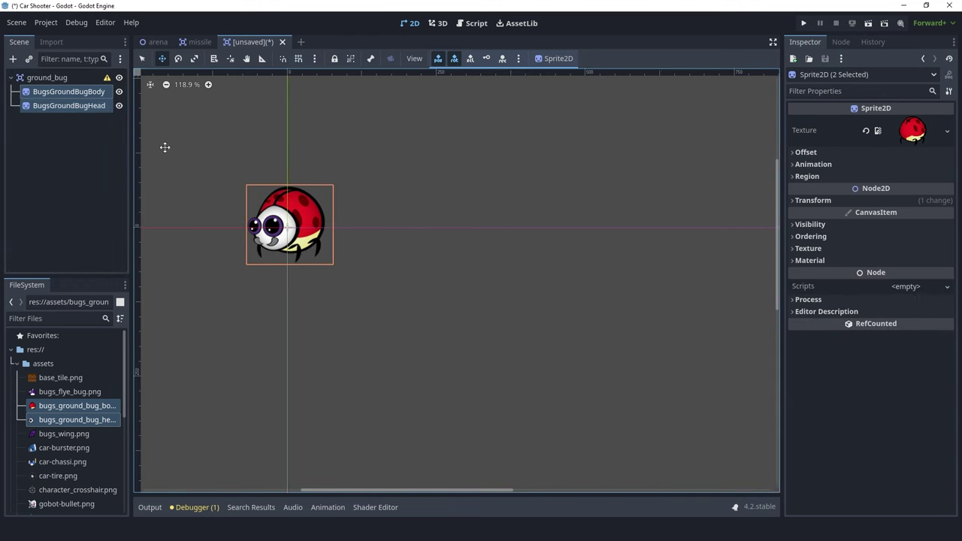
pyautogui.scroll(1, 286, 210)
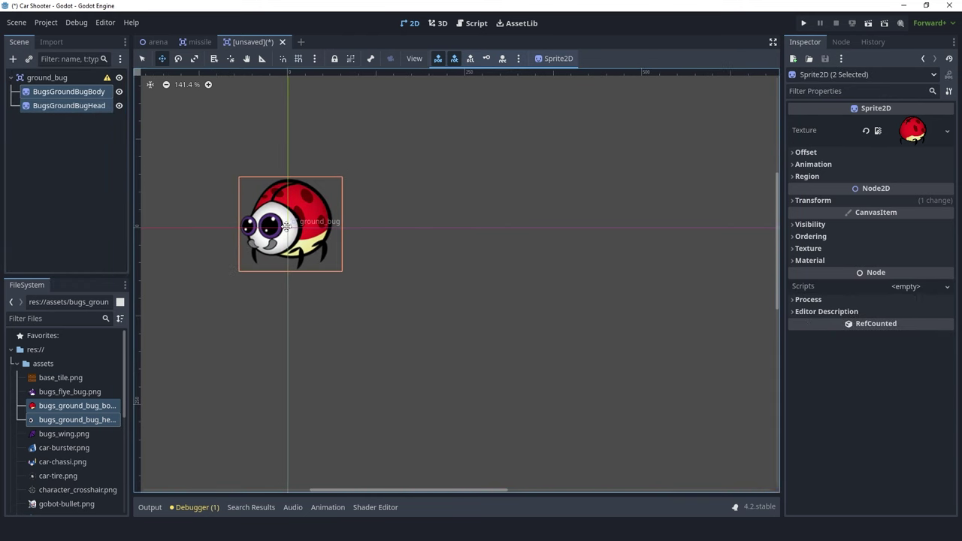
pyautogui.moveTo(286, 210); pyautogui.dragTo(321, 325, button='middle')
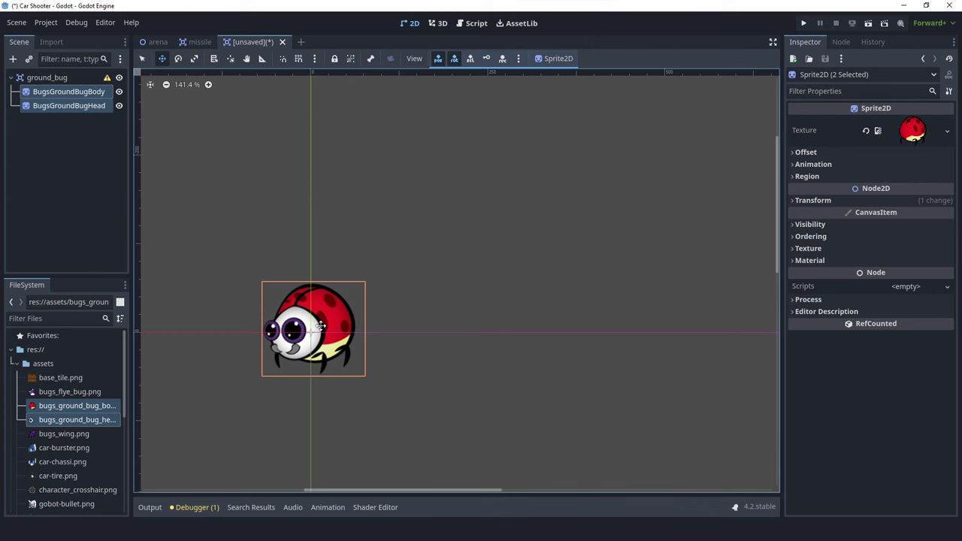
# Raise both ladybug sprites about 45 px, then check the root node's configuration warning.
pyautogui.click(47, 77)
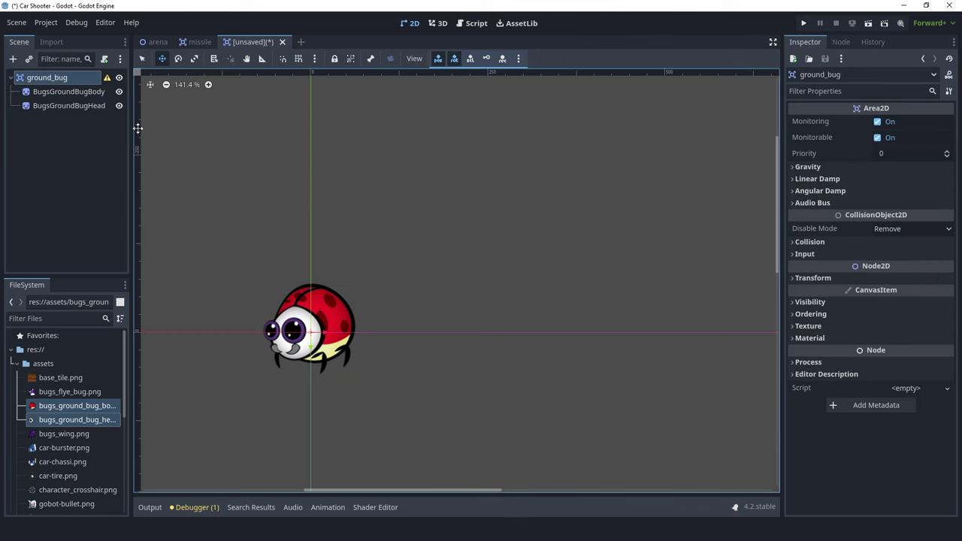
pyautogui.click(81, 91)
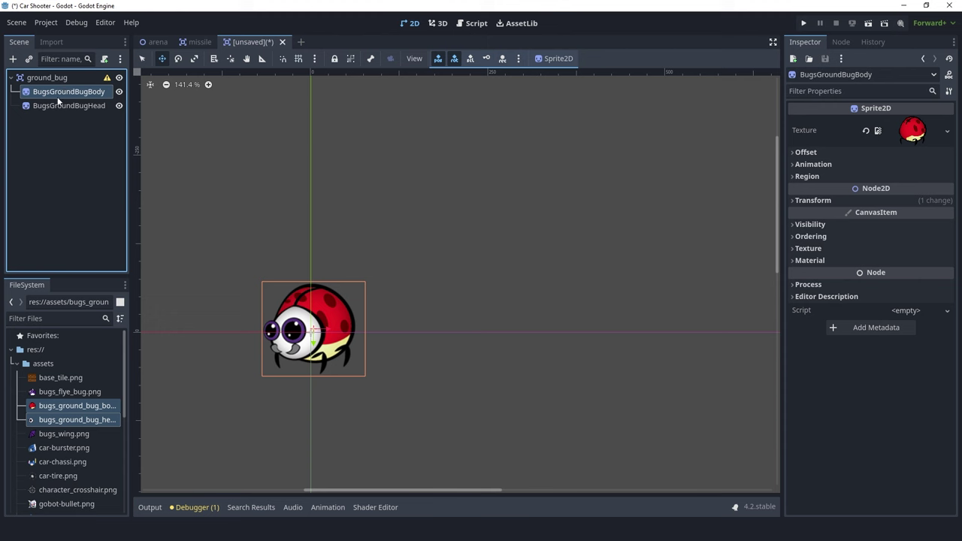
pyautogui.keyDown('shift'); pyautogui.click(340, 348); pyautogui.keyUp('shift')
pyautogui.moveTo(340, 350); pyautogui.dragTo(340, 319)
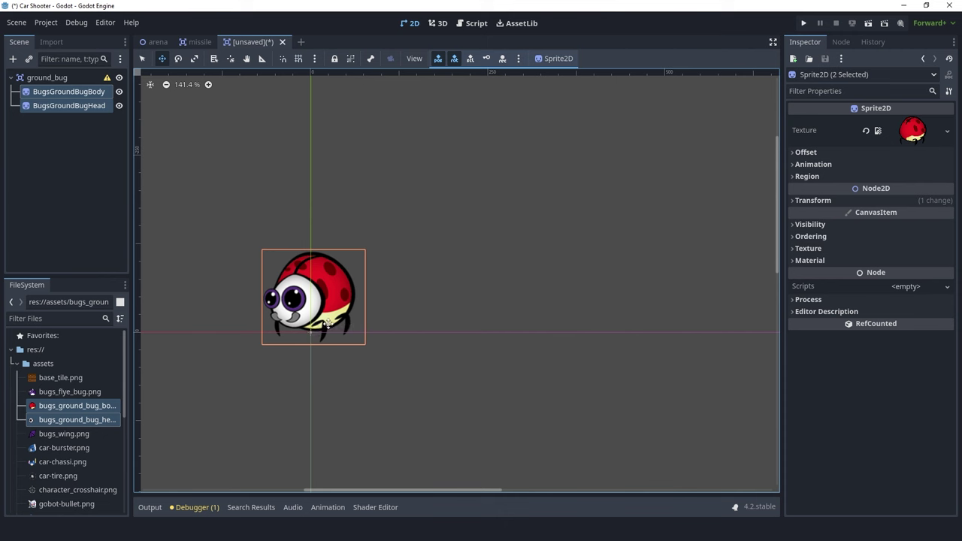
pyautogui.click(41, 78)
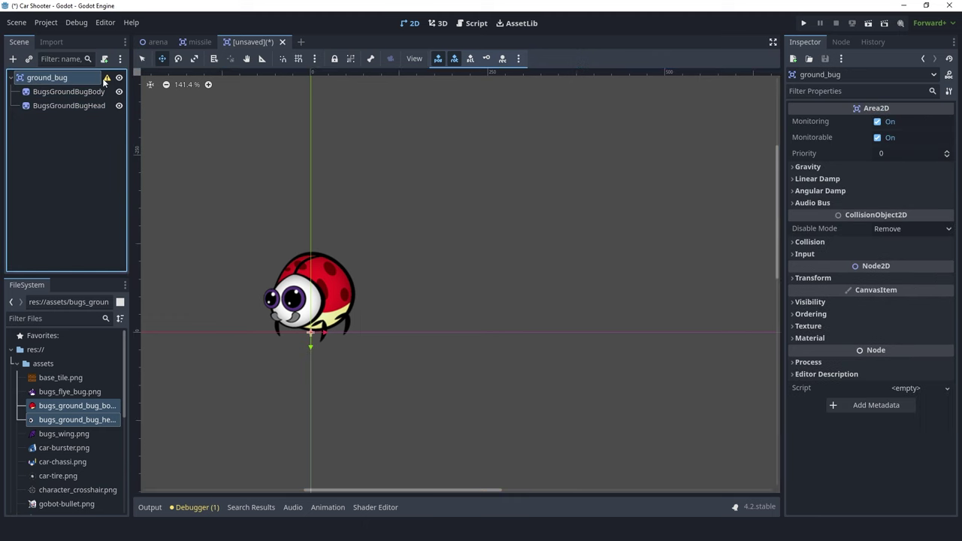
pyautogui.click(107, 78)
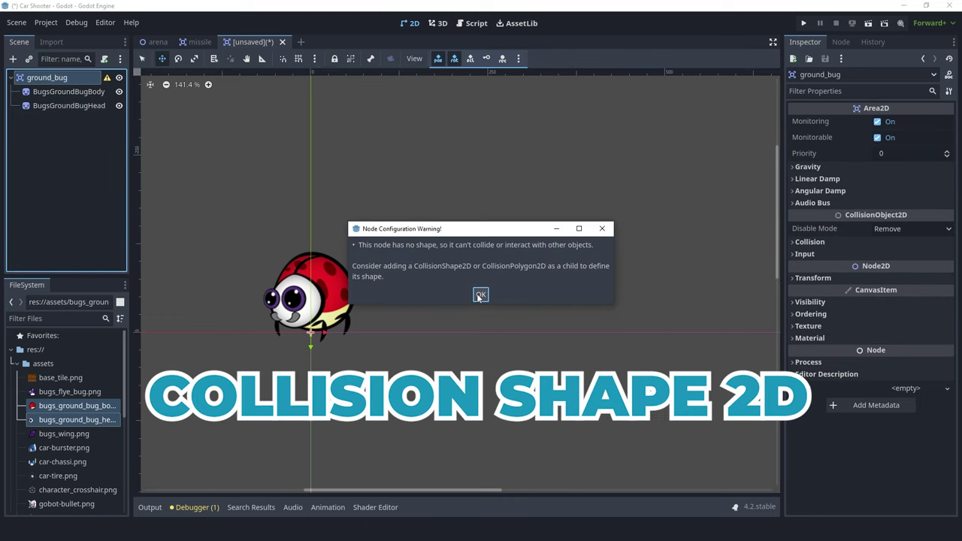
# Add a CollisionShape2D child named collision and give it a new CircleShape2D.
pyautogui.click(479, 296)
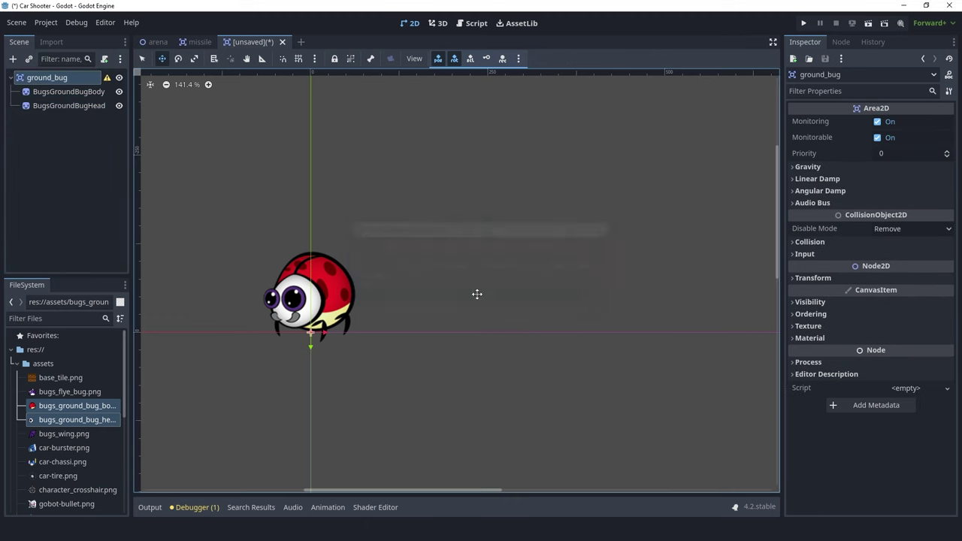
pyautogui.click(12, 59)
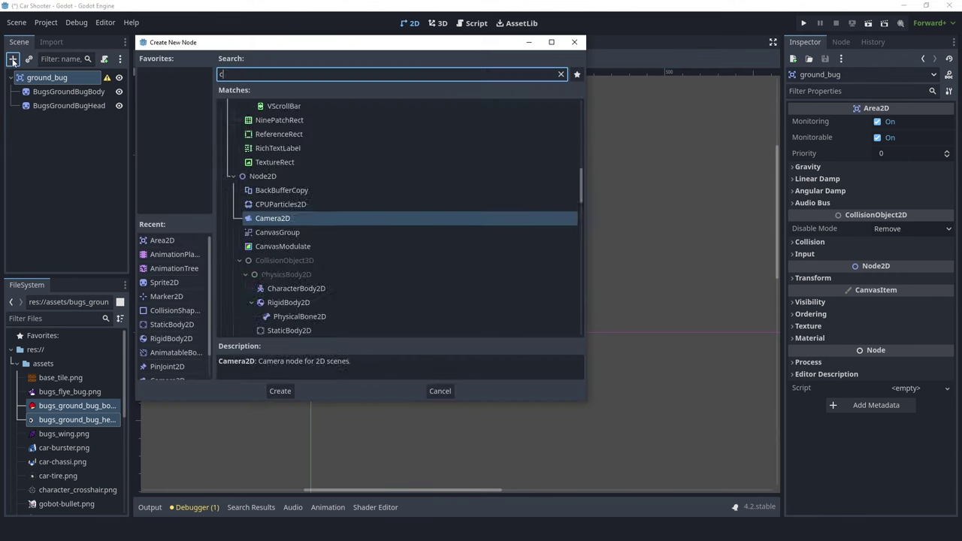
pyautogui.write('colls')
pyautogui.doubleClick(276, 165)
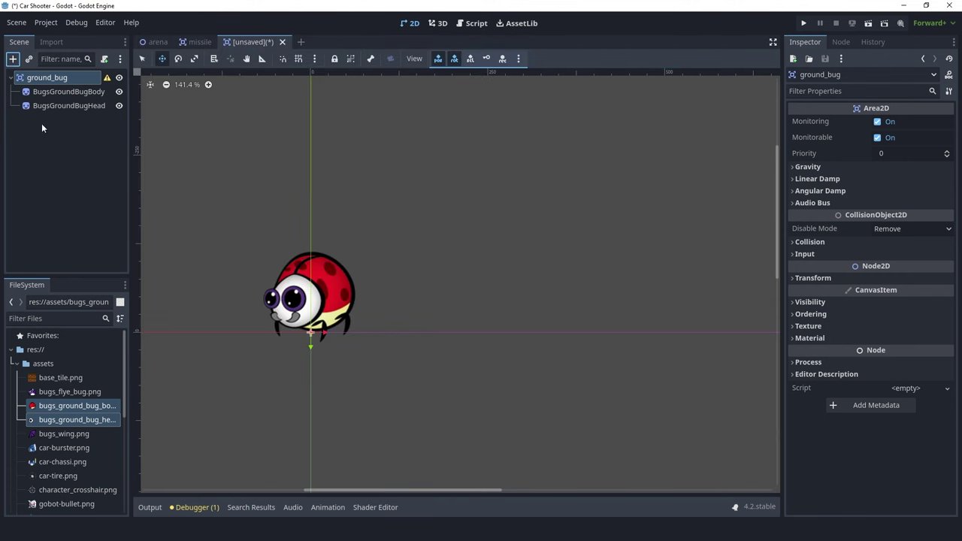
pyautogui.doubleClick(49, 119)
pyautogui.write('coll')
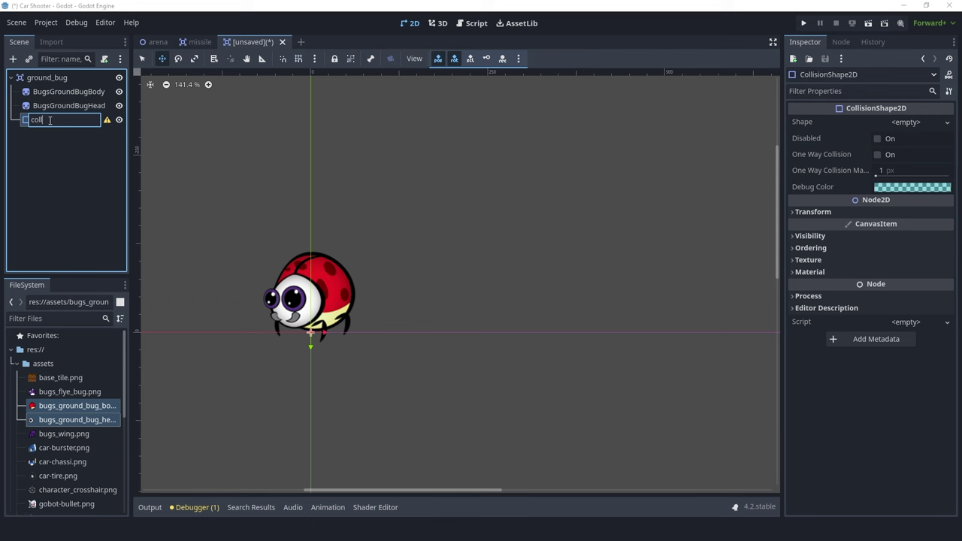
pyautogui.write('on')
pyautogui.press('Return')
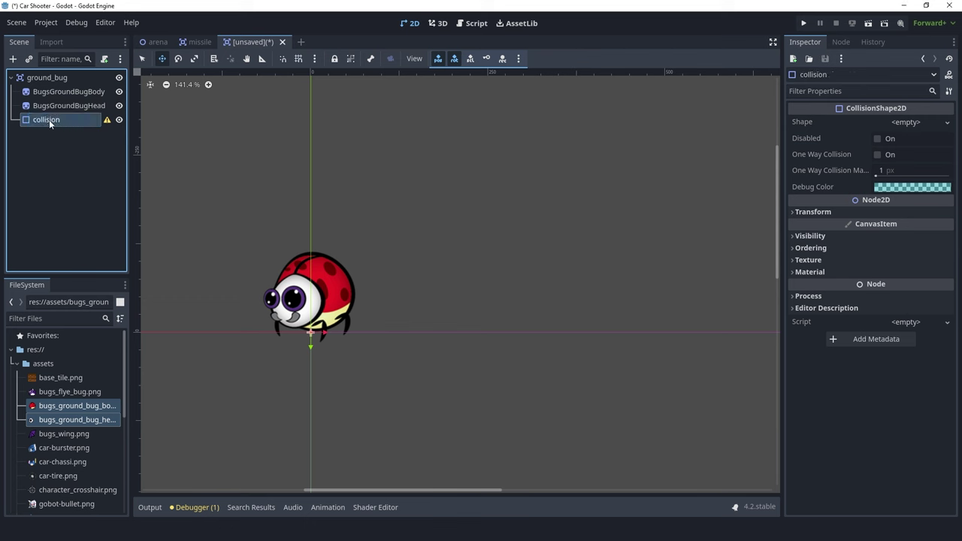
pyautogui.click(107, 120)
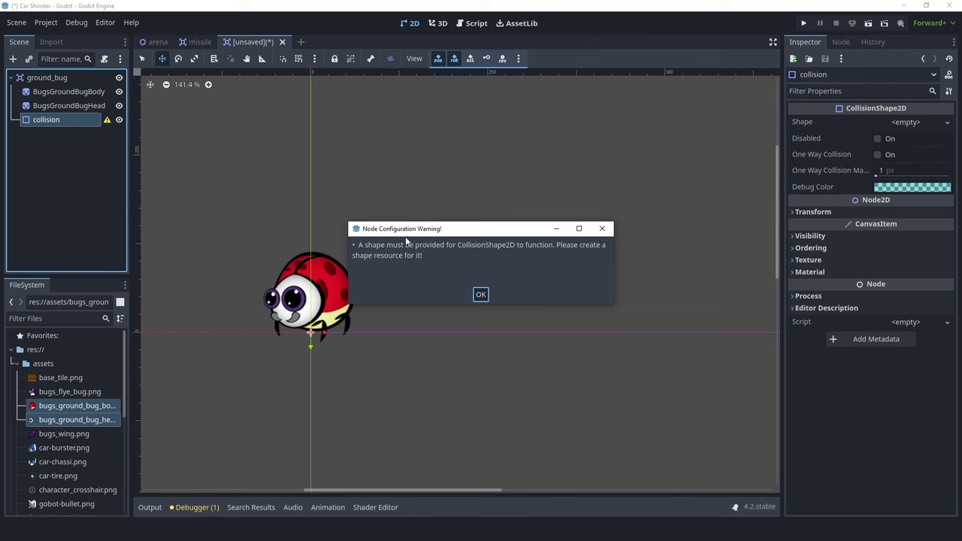
pyautogui.click(482, 295)
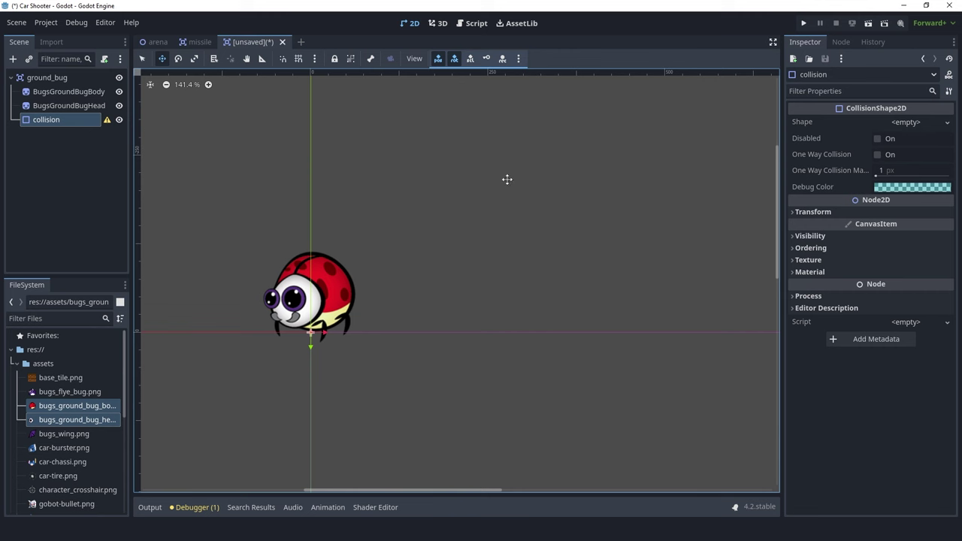
pyautogui.click(948, 123)
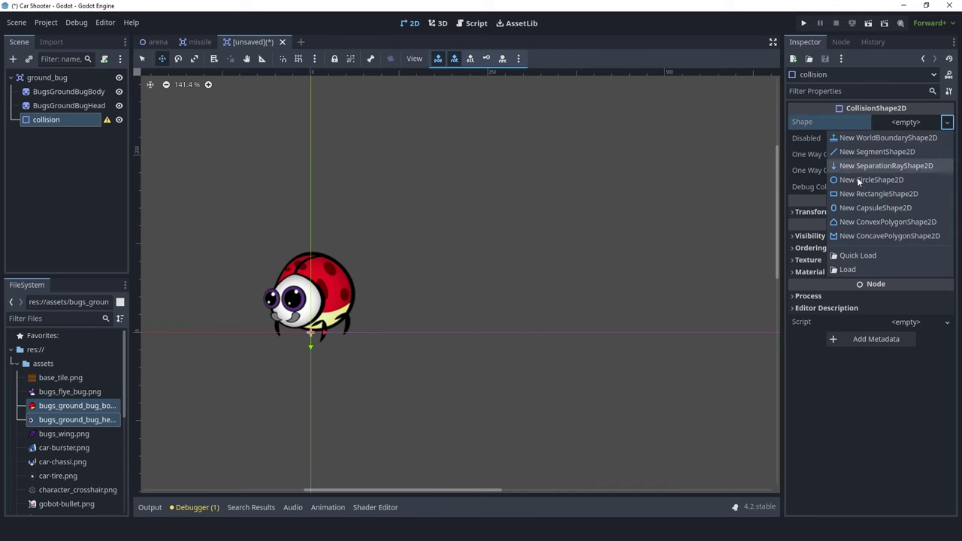
pyautogui.click(857, 182)
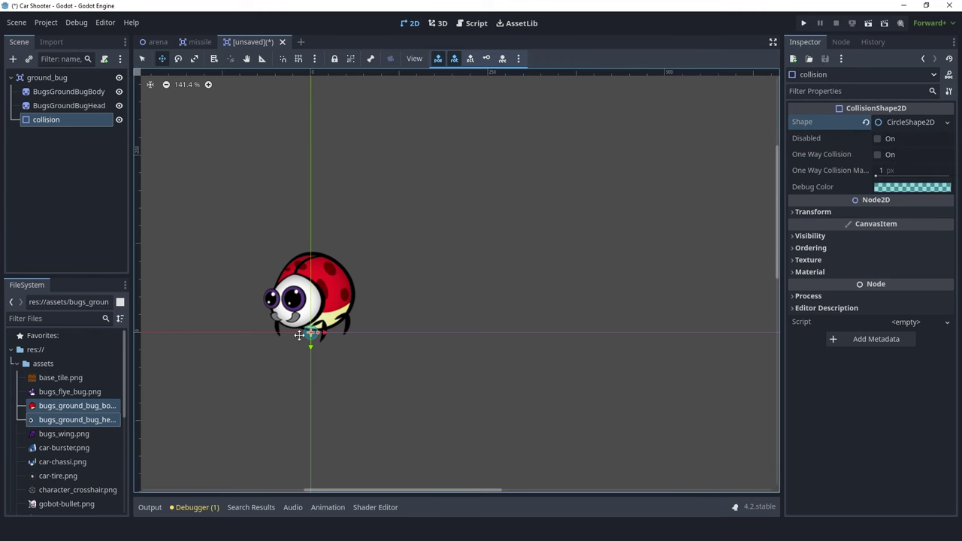
# Scale both ladybug sprites to 0.7 and shift them down toward the origin.
pyautogui.scroll(1, 349, 291)
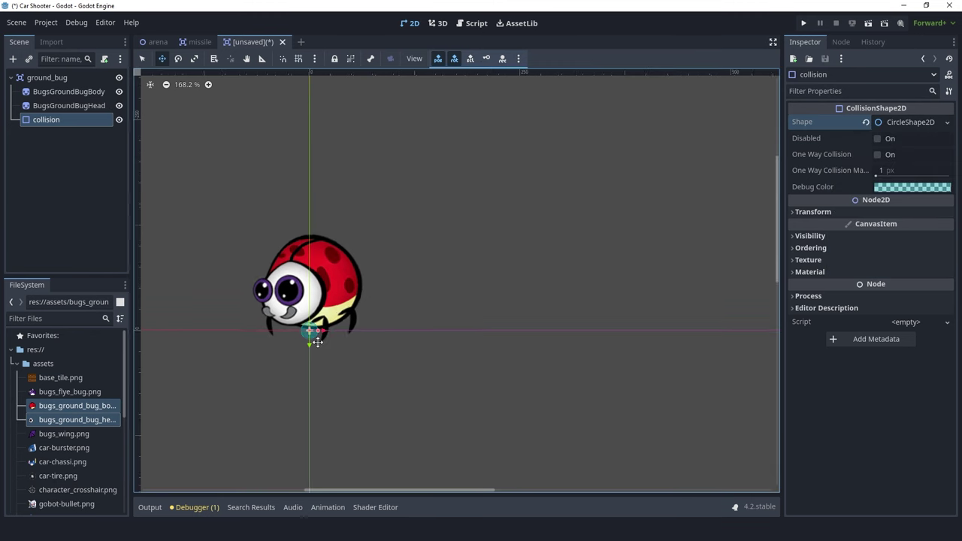
pyautogui.scroll(1, 349, 292)
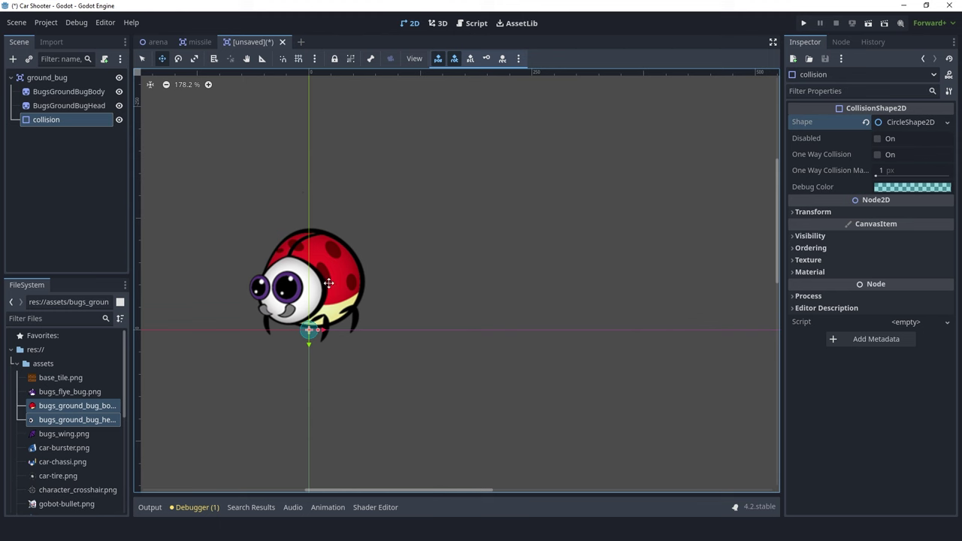
pyautogui.click(75, 107)
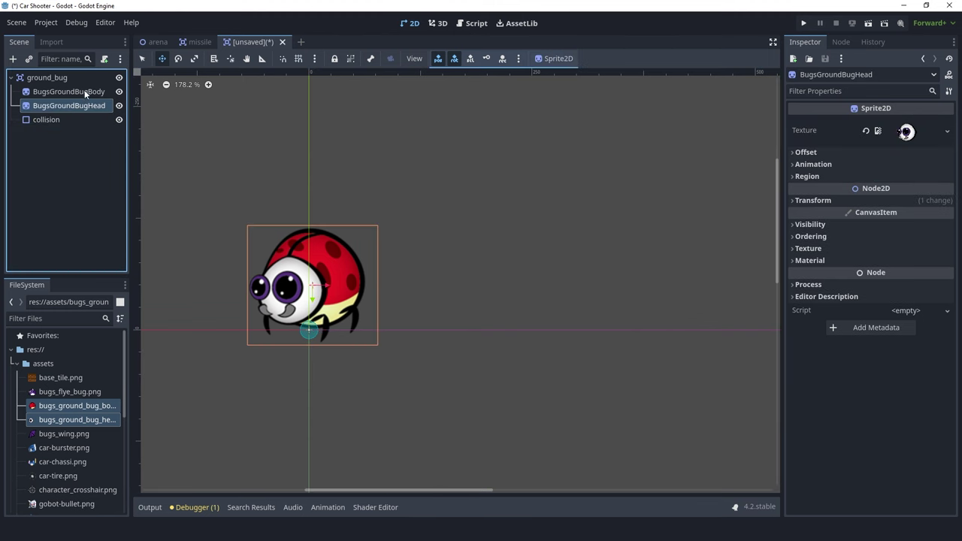
pyautogui.keyDown('shift'); pyautogui.click(83, 90); pyautogui.keyUp('shift')
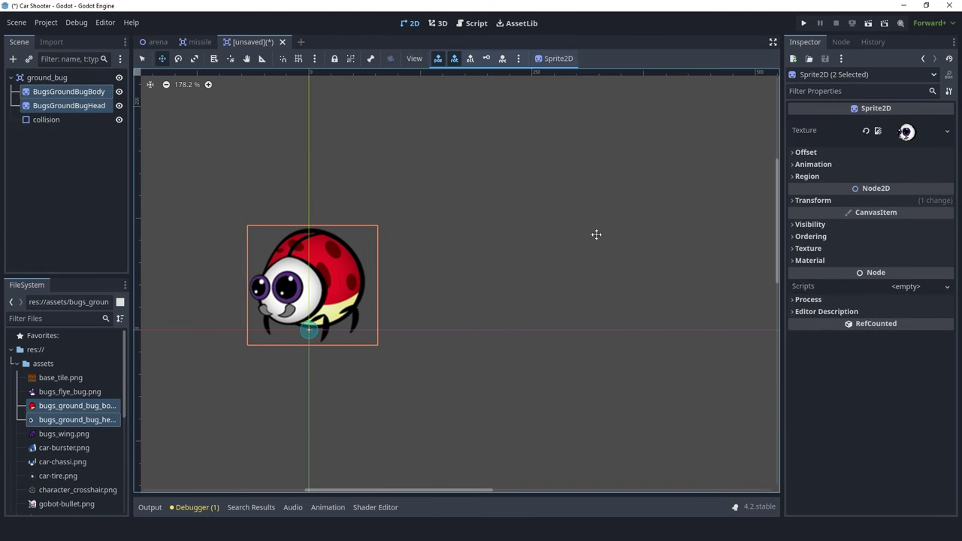
pyautogui.click(815, 201)
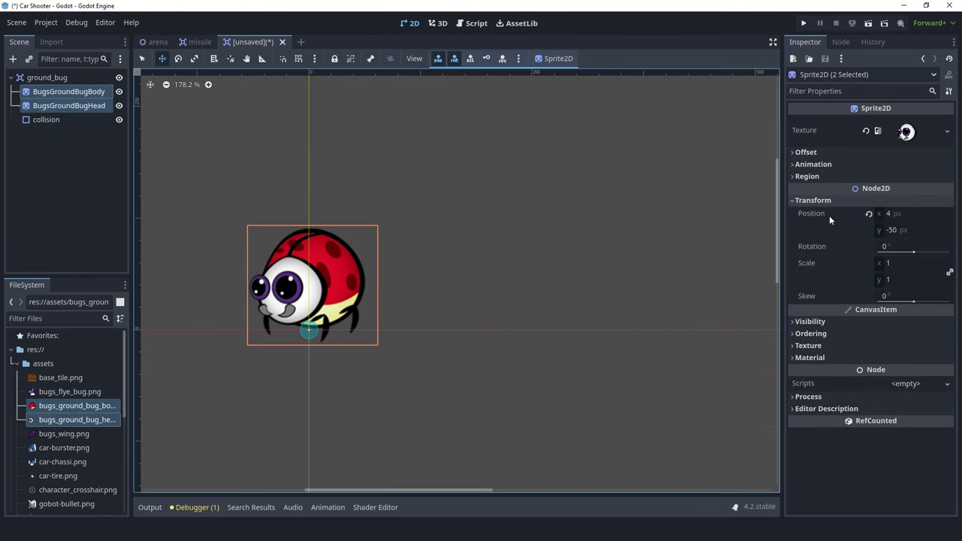
pyautogui.click(889, 263)
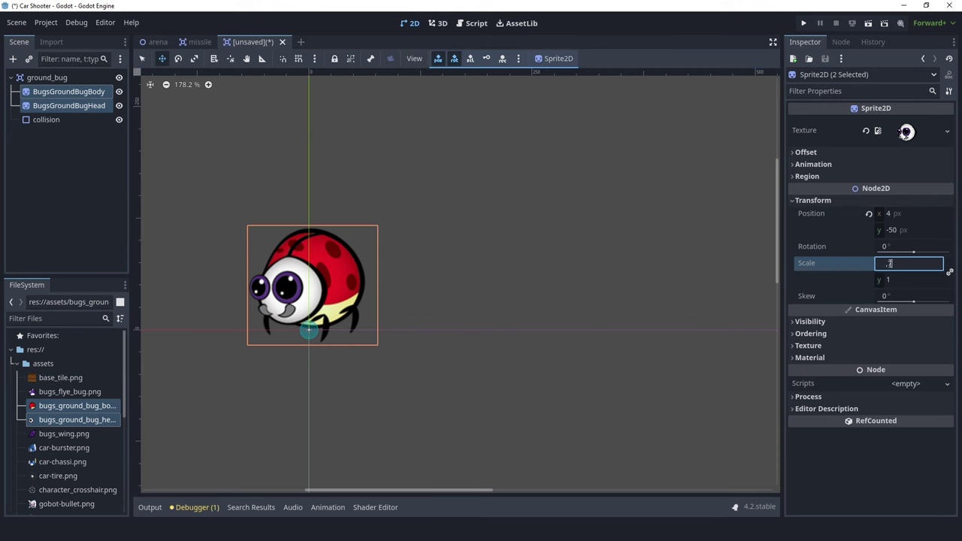
pyautogui.write('0.7')
pyautogui.scroll(1, 356, 372)
pyautogui.moveTo(337, 279); pyautogui.dragTo(338, 292)
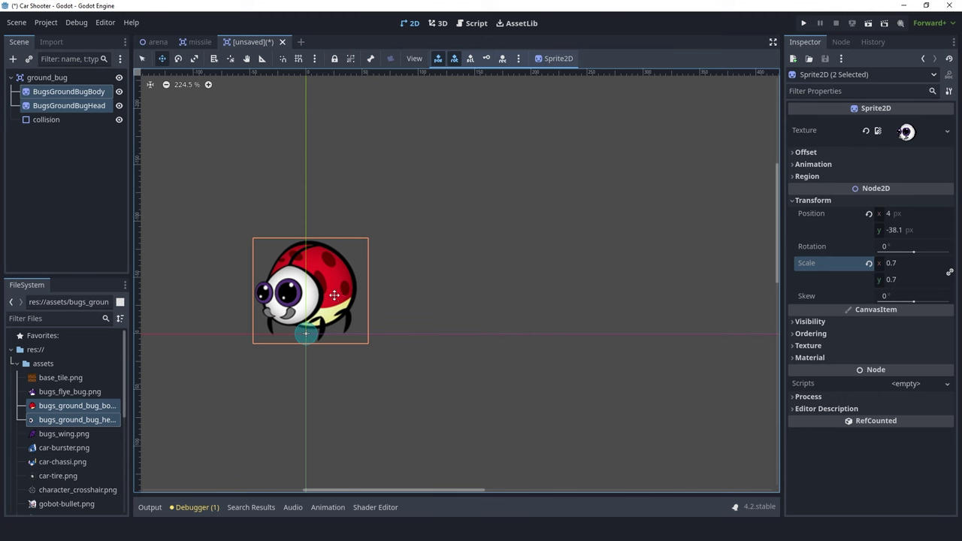
pyautogui.click(57, 120)
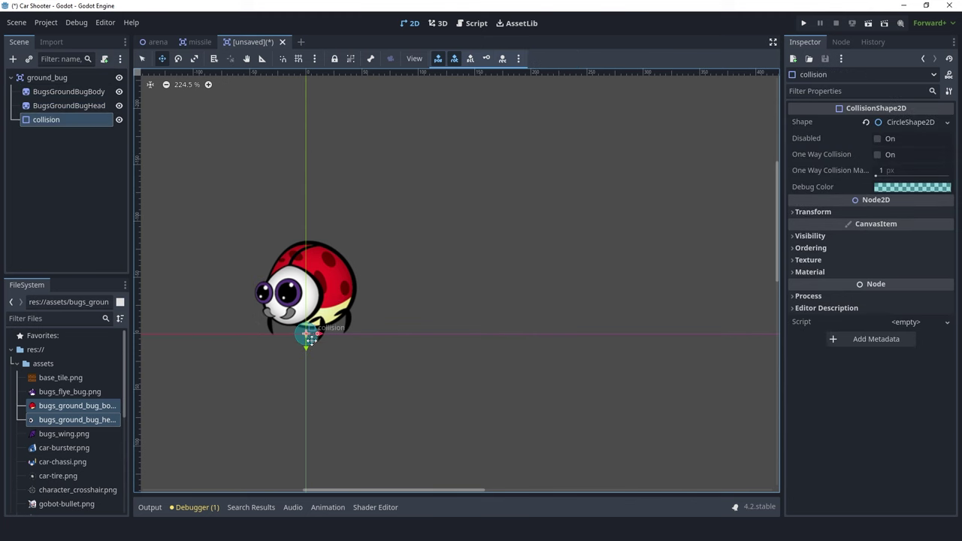
# Move the collision circle up onto the ladybug and enlarge its radius to cover the body.
pyautogui.moveTo(307, 335)
pyautogui.mouseDown()
pyautogui.moveTo(311, 293)
pyautogui.moveTo(349, 301)
pyautogui.mouseUp()
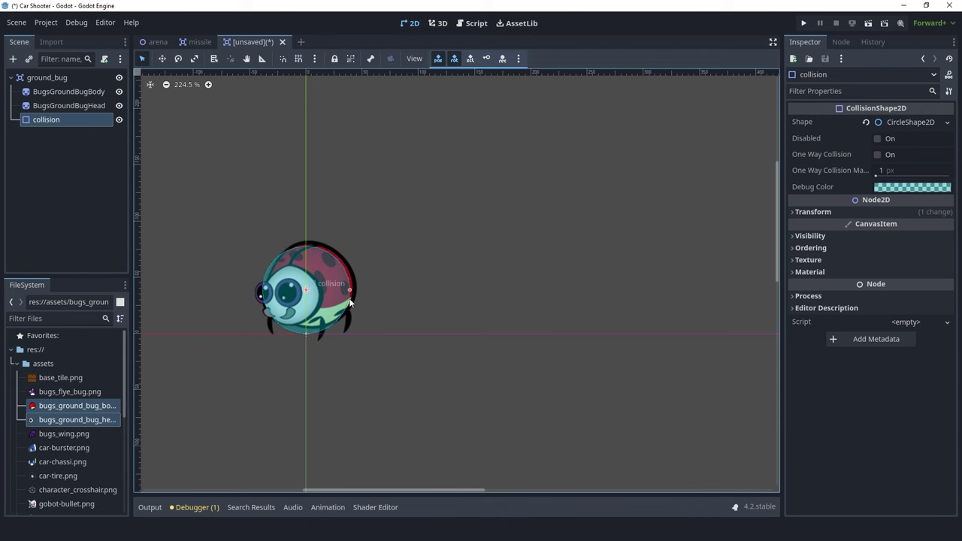
pyautogui.click(161, 59)
pyautogui.moveTo(278, 280); pyautogui.dragTo(286, 270)
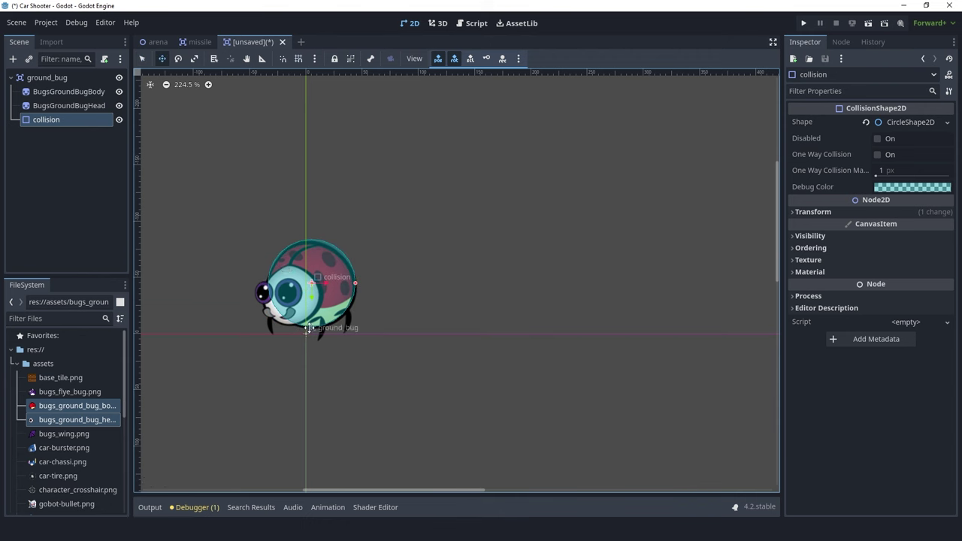
pyautogui.click(329, 283)
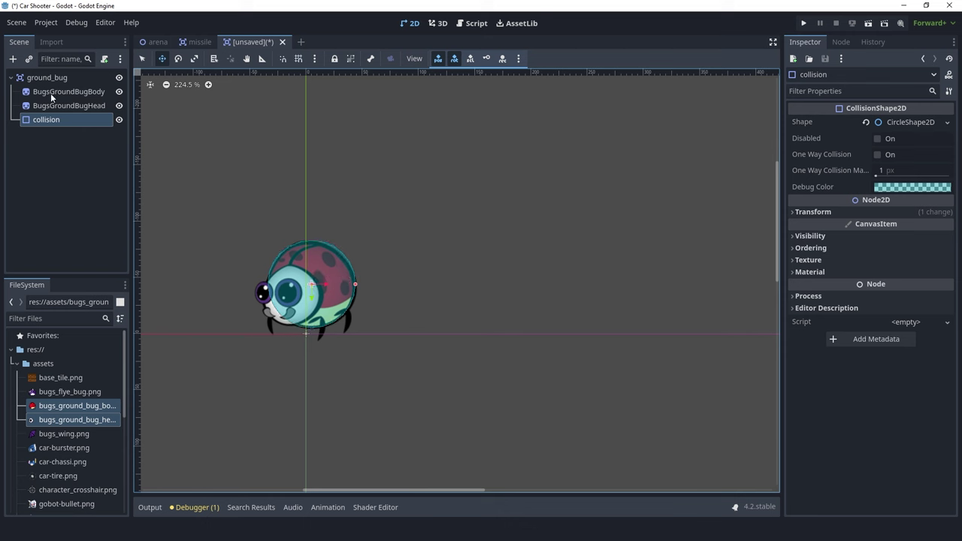
# Save the scene with Ctrl+S as ground_bug.tscn inside res://prefabs.
pyautogui.hotkey('ctrl', 's')
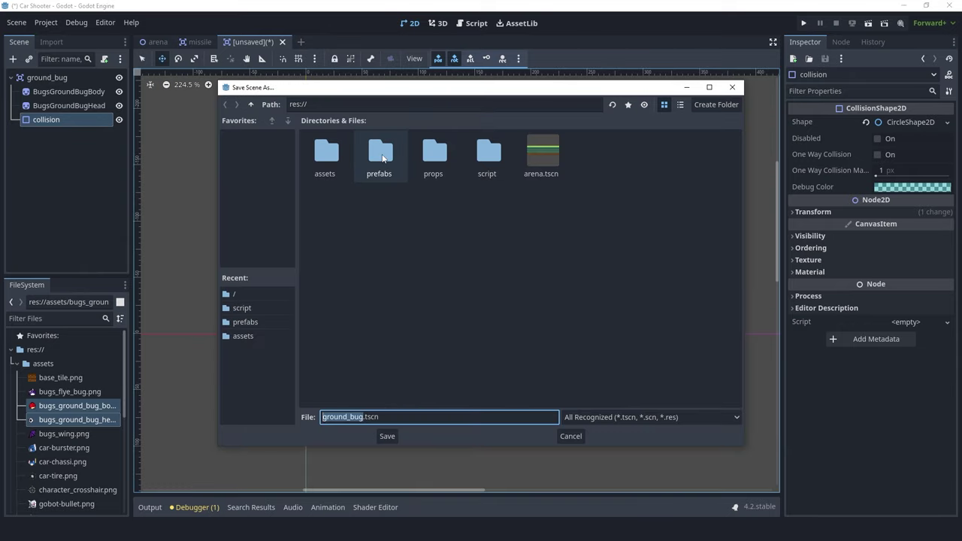
pyautogui.doubleClick(393, 157)
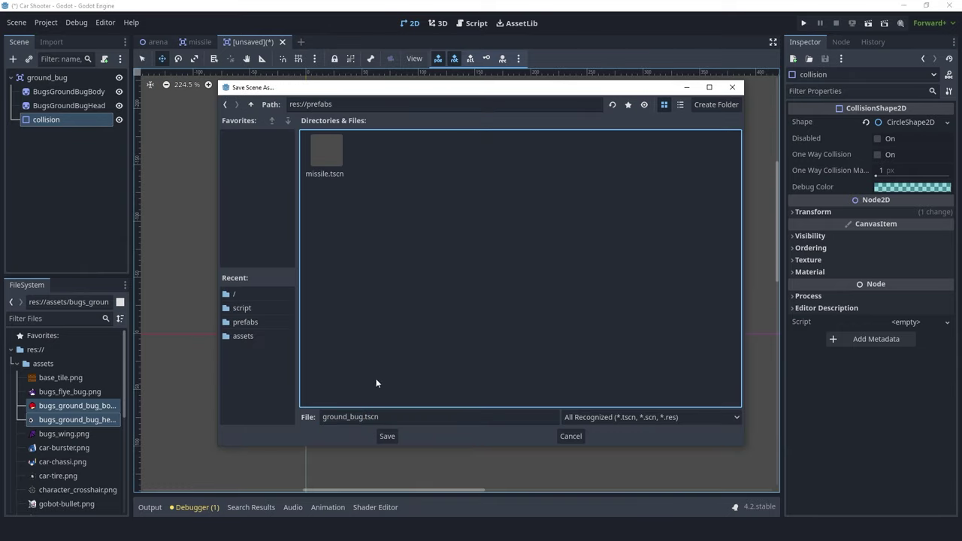
pyautogui.click(385, 440)
pyautogui.click(388, 437)
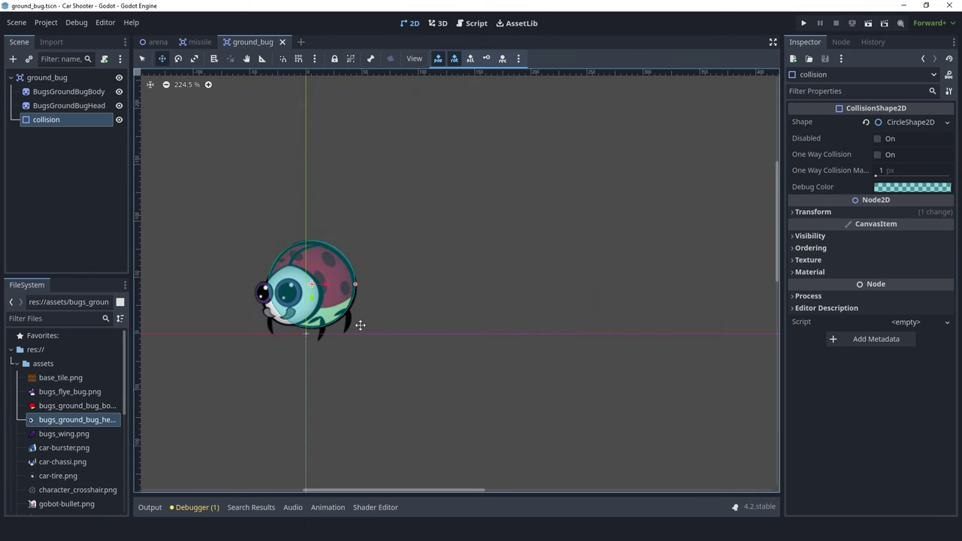
# Add an AnimationPlayer child named anim under ground_bug and hide the collision shape's visibility.
pyautogui.click(62, 80)
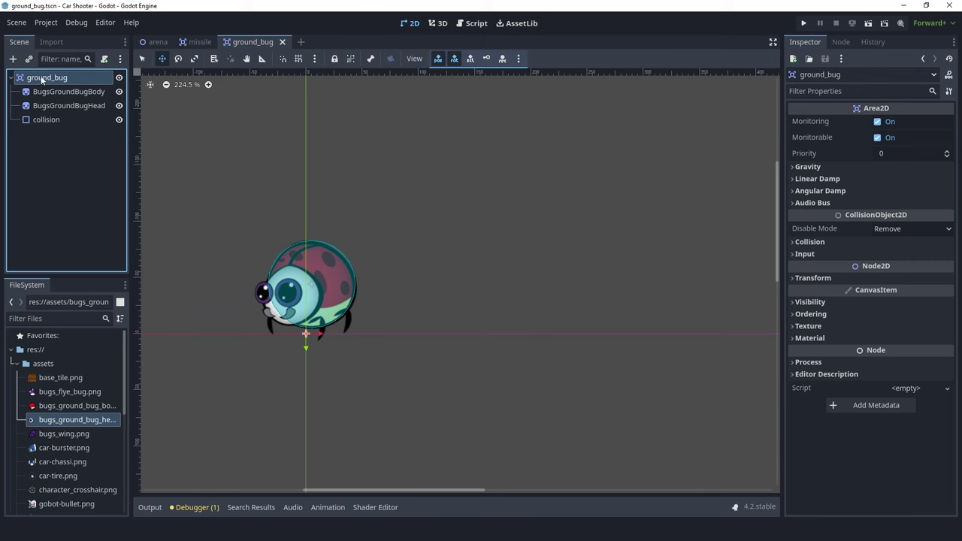
pyautogui.click(12, 59)
pyautogui.write('anima')
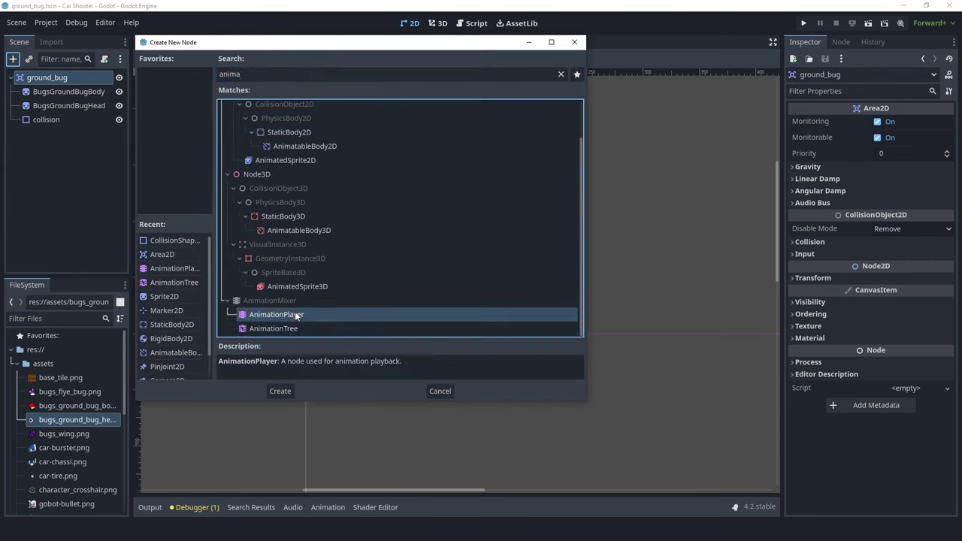
pyautogui.doubleClick(293, 314)
pyautogui.doubleClick(71, 134)
pyautogui.write('anim')
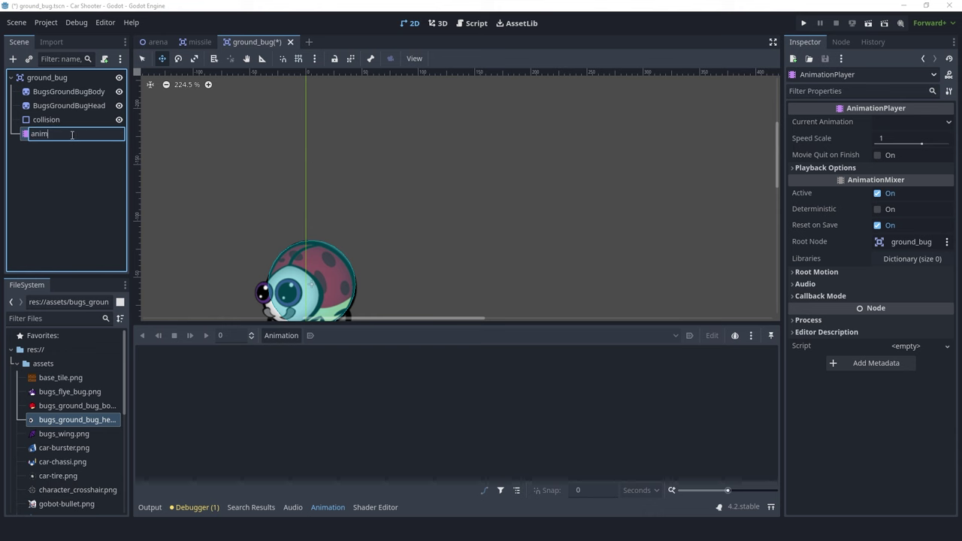
pyautogui.press('Return')
pyautogui.moveTo(330, 207); pyautogui.dragTo(351, 136, button='middle')
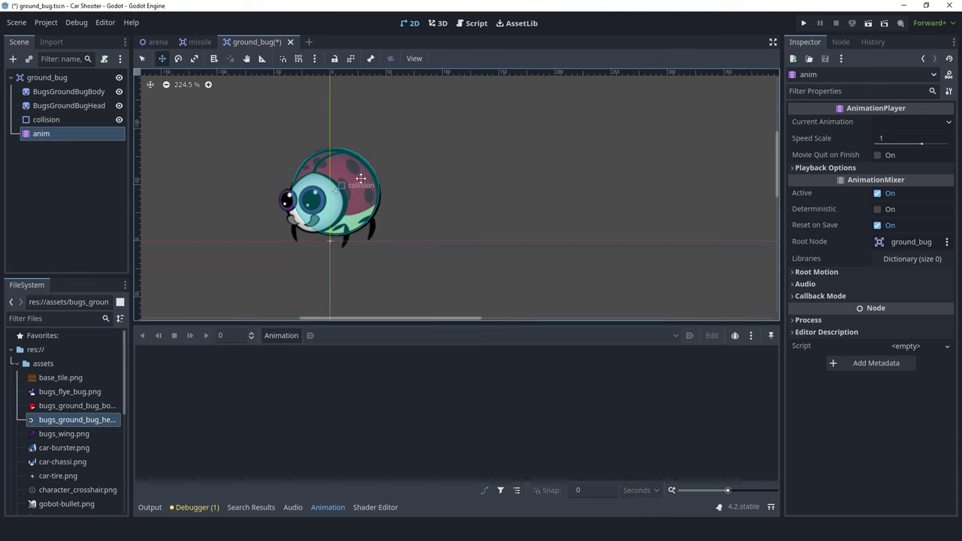
pyautogui.click(119, 121)
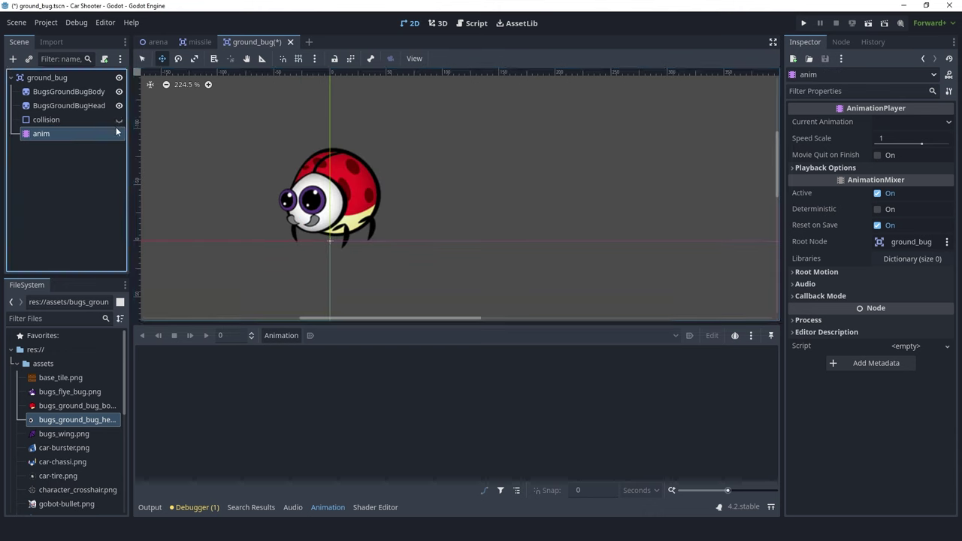
# Create a new animation named walk and zoom the timeline to 0.05-second steps.
pyautogui.click(286, 336)
pyautogui.click(304, 351)
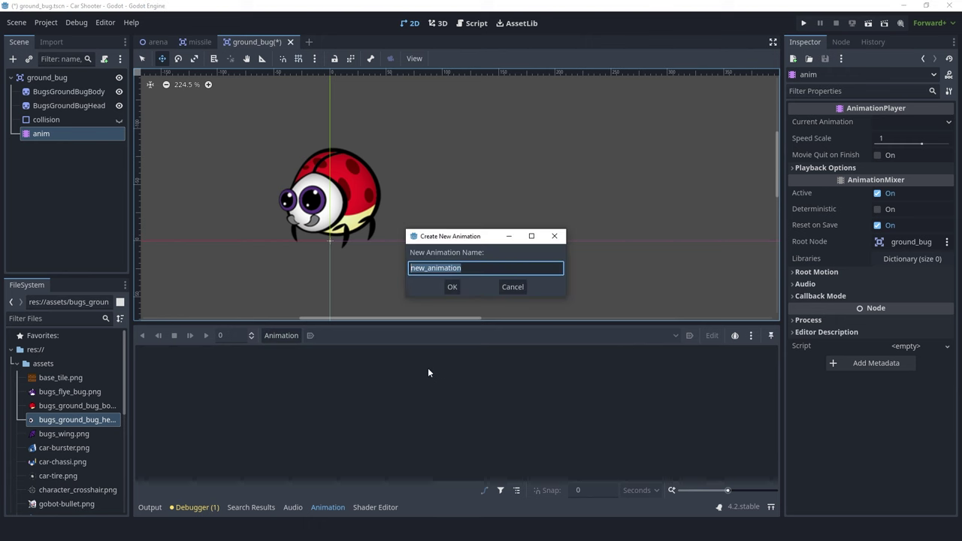
pyautogui.write('walk')
pyautogui.press('Return')
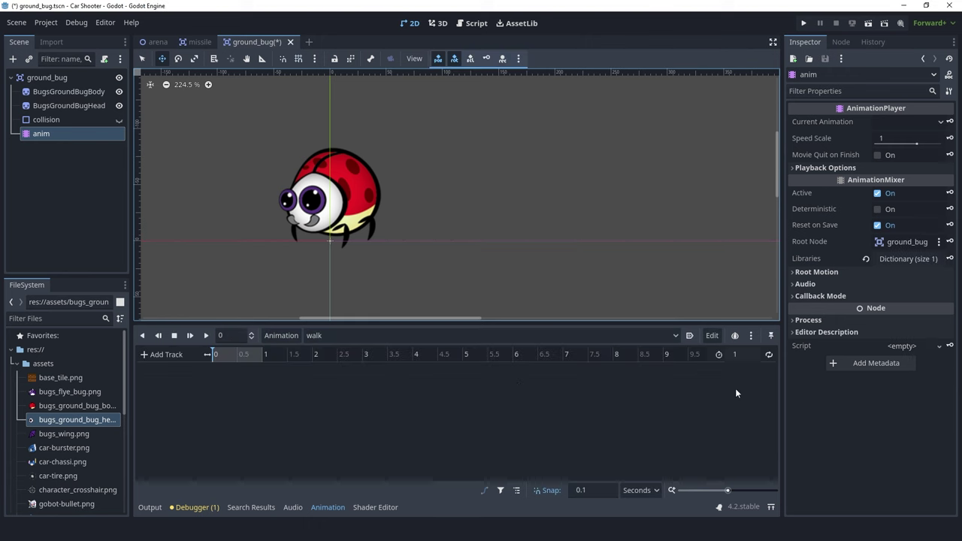
pyautogui.moveTo(728, 492); pyautogui.dragTo(741, 492)
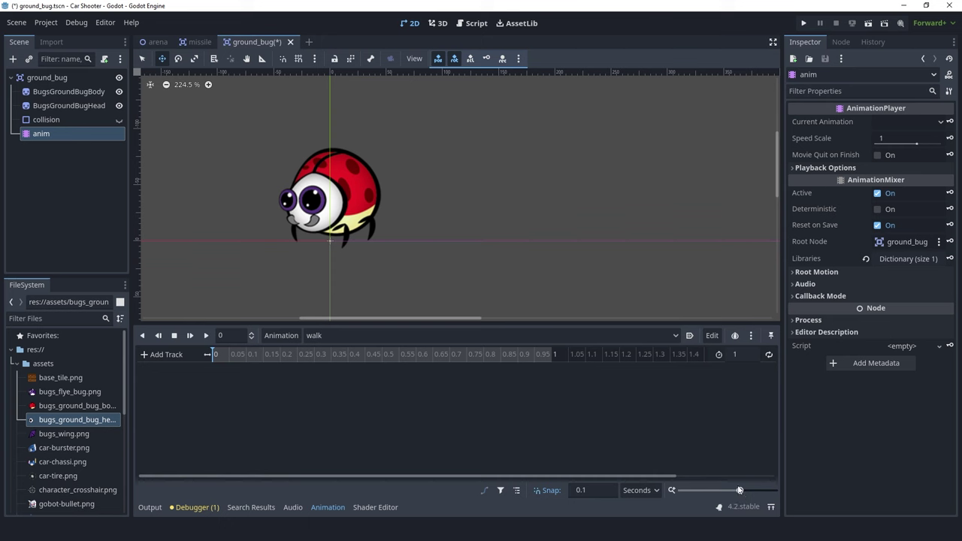
# Toggle the body and head sprites' visibility off and on, then select BugsGroundBugHead.
pyautogui.click(119, 91)
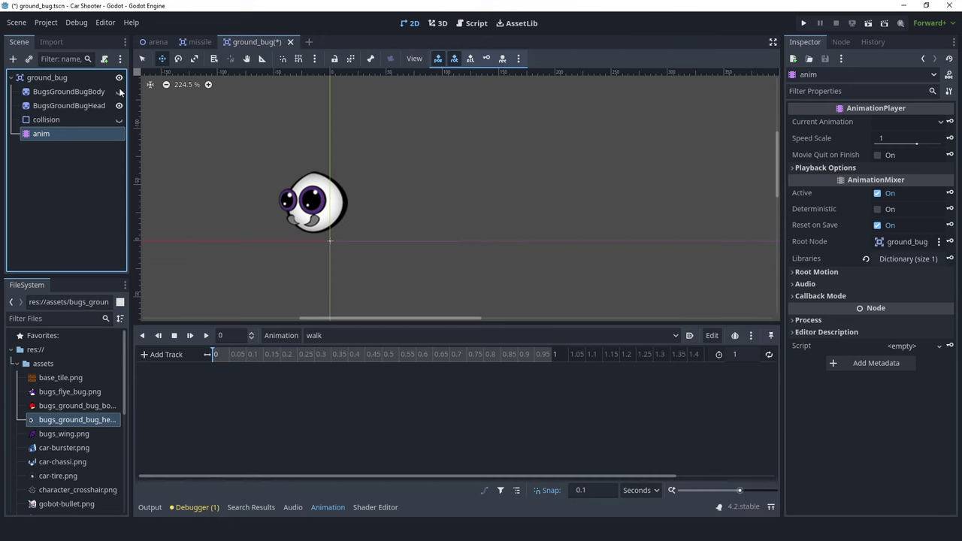
pyautogui.click(118, 91)
pyautogui.click(119, 106)
pyautogui.click(119, 106)
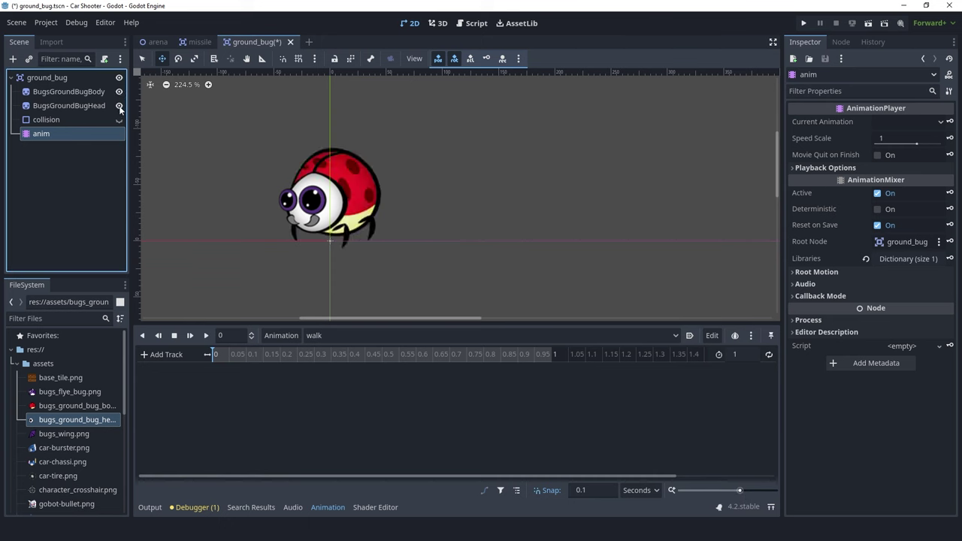
pyautogui.click(39, 105)
pyautogui.moveTo(90, 105)
pyautogui.mouseDown()
pyautogui.moveTo(88, 90)
pyautogui.moveTo(103, 115)
pyautogui.mouseUp()
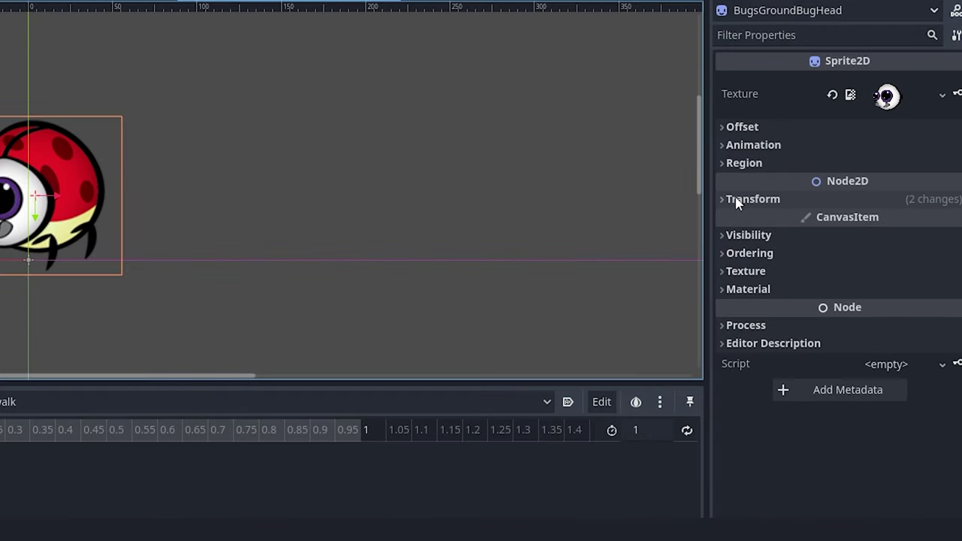
# Key the ladybug head's Position at 0 s in walk, creating its track, and enable auto-keying.
pyautogui.click(800, 200)
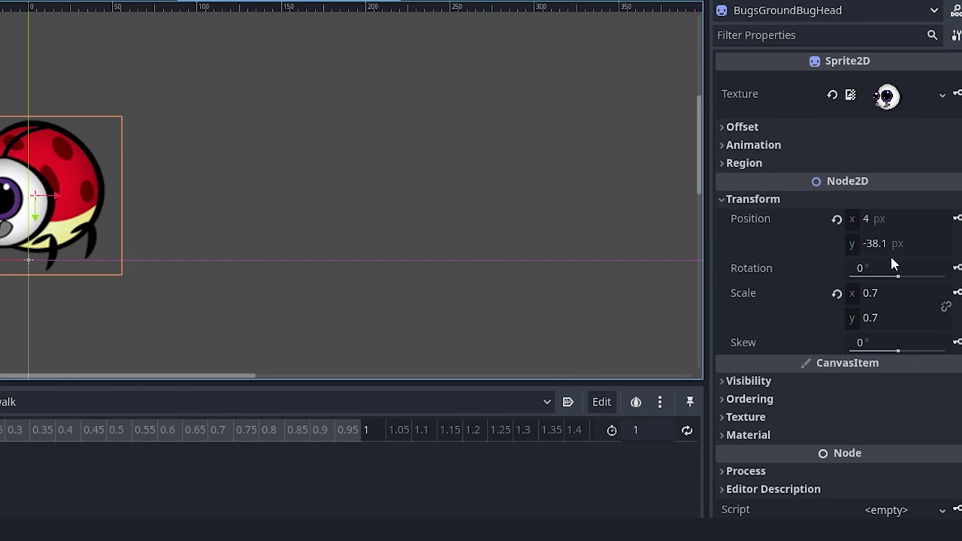
pyautogui.moveTo(757, 215)
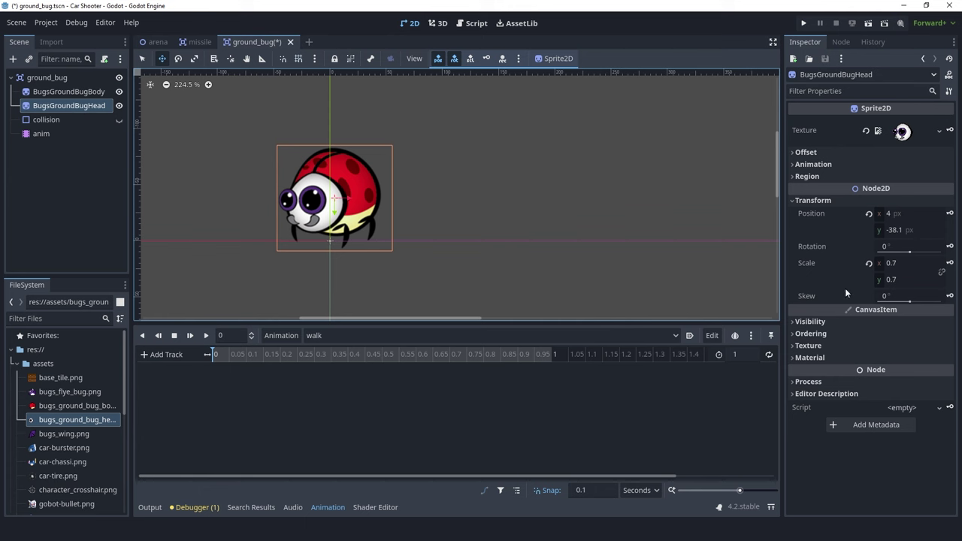
pyautogui.click(950, 213)
pyautogui.click(445, 298)
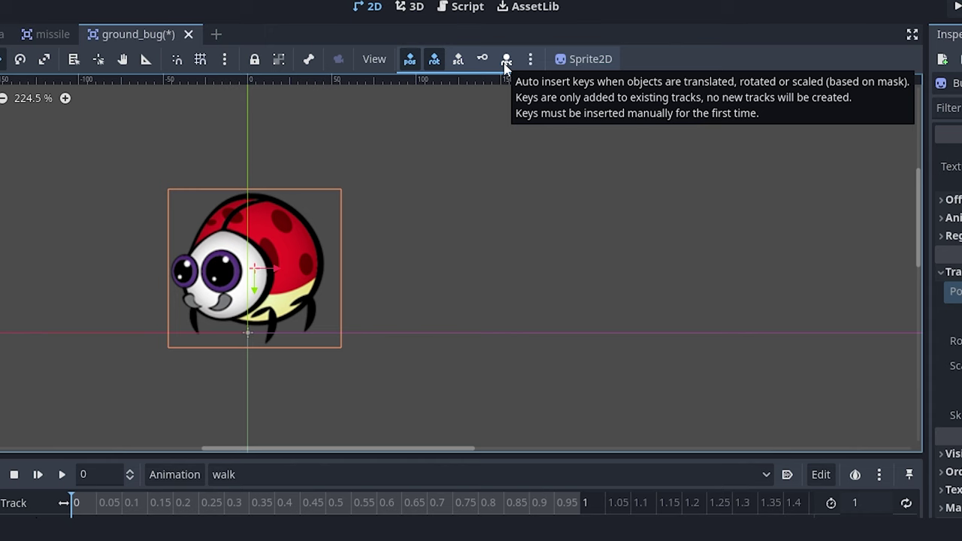
pyautogui.click(506, 64)
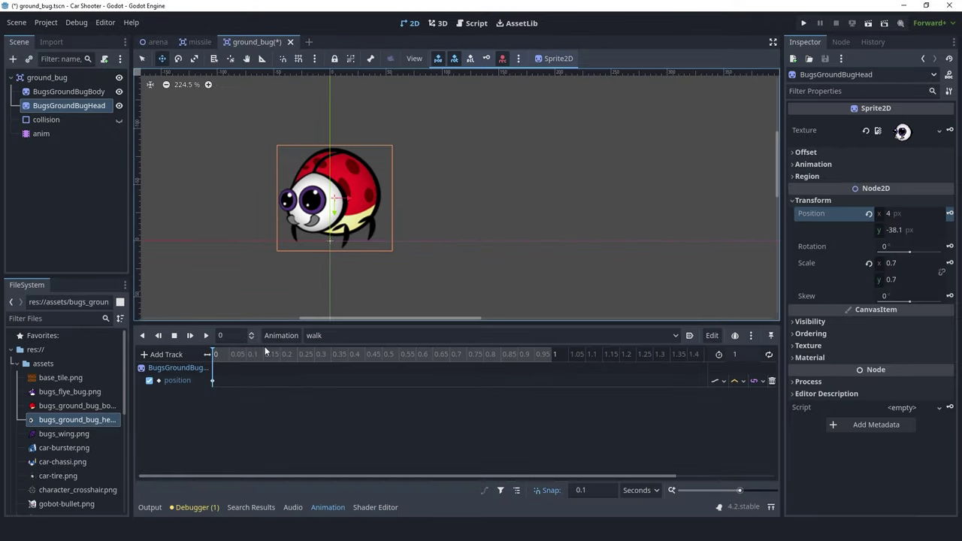
# Key the head raised at 0.2 s and lowered at 0.4 s, plus a position key at 1 s.
pyautogui.press('q')
pyautogui.moveTo(221, 355); pyautogui.dragTo(273, 358)
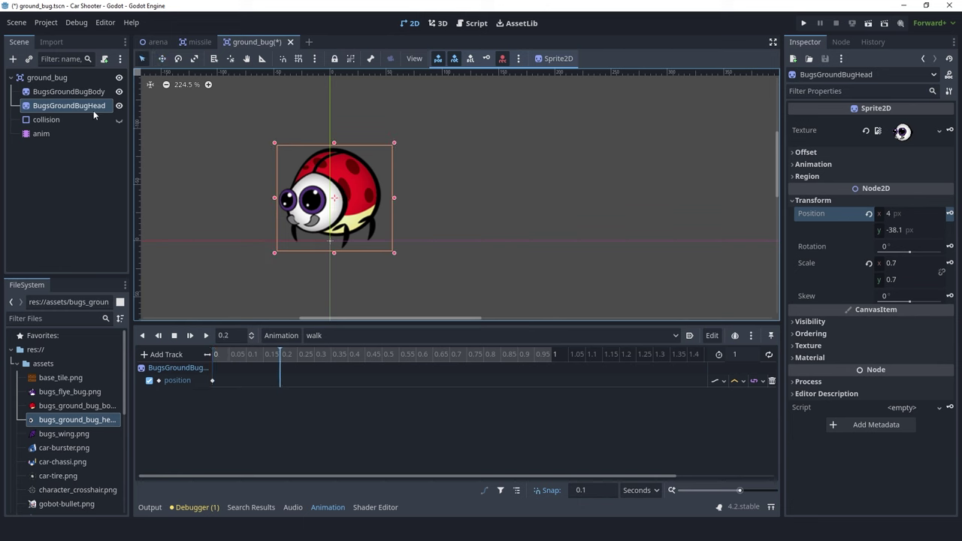
pyautogui.click(162, 59)
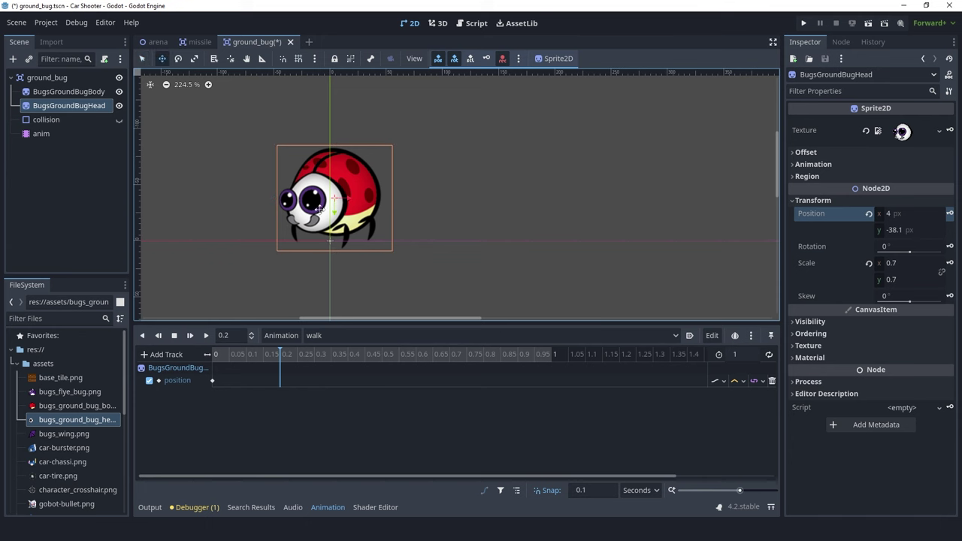
pyautogui.moveTo(321, 212); pyautogui.dragTo(321, 204)
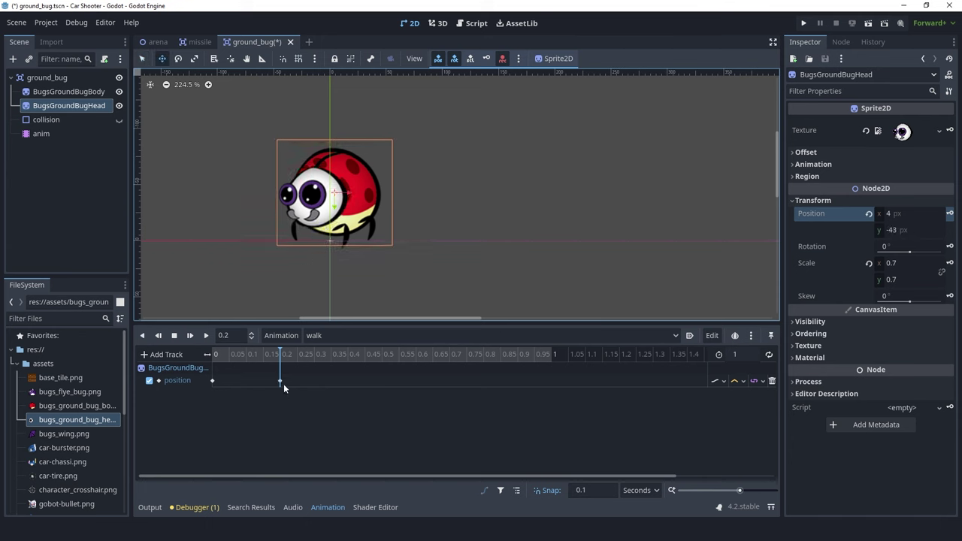
pyautogui.click(348, 354)
pyautogui.moveTo(326, 215)
pyautogui.mouseDown()
pyautogui.moveTo(322, 205)
pyautogui.moveTo(324, 214)
pyautogui.mouseUp()
pyautogui.click(415, 354)
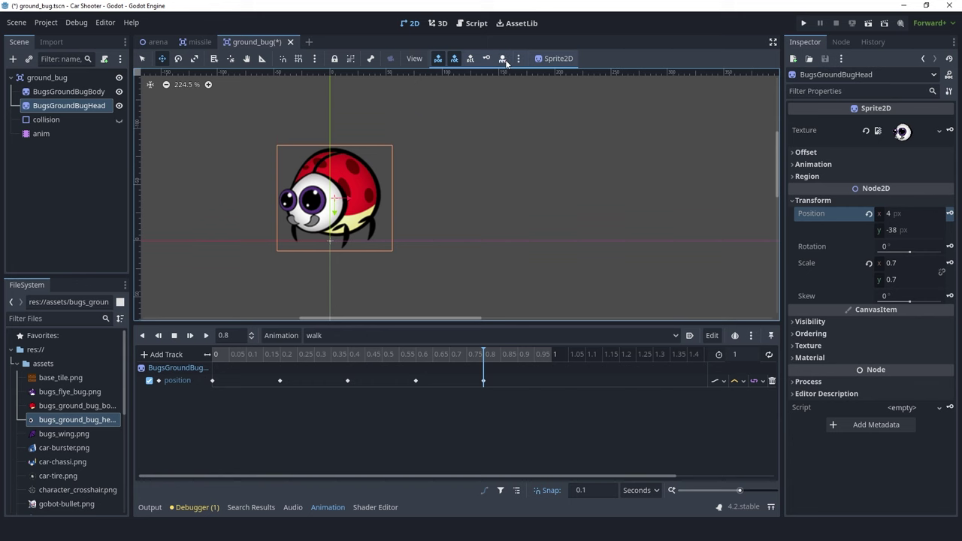
pyautogui.click(213, 381)
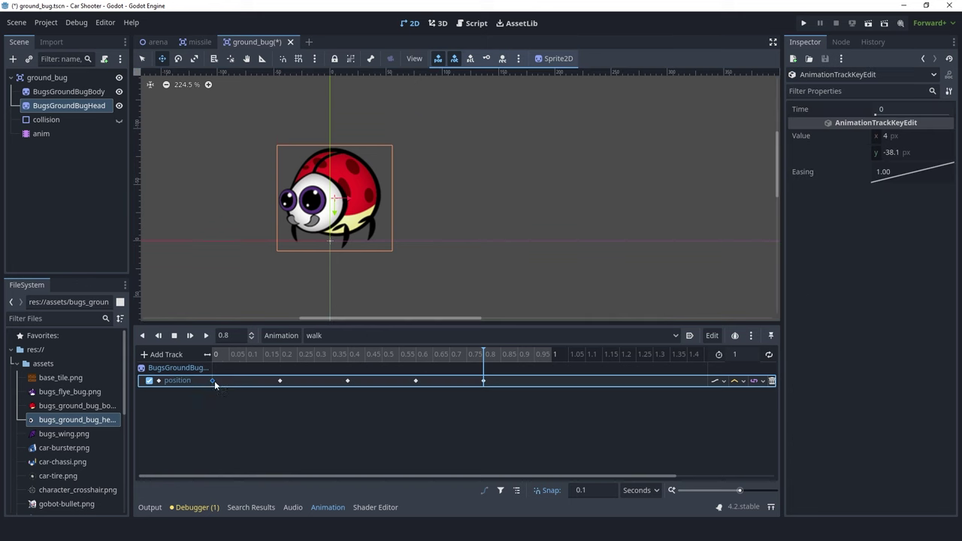
pyautogui.click(542, 355)
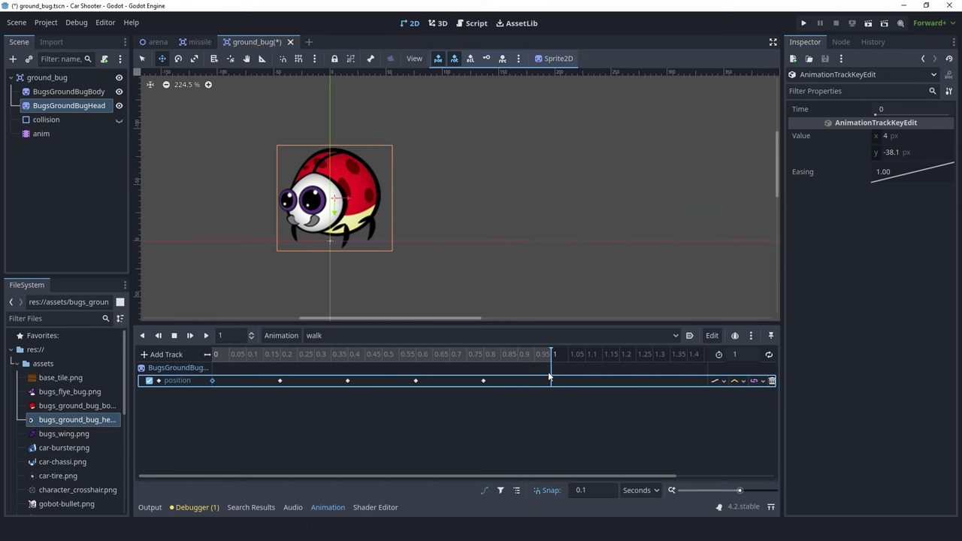
pyautogui.rightClick(550, 380)
pyautogui.click(575, 409)
# Enable looping on the walk animation and preview the head bob.
pyautogui.click(215, 355)
pyautogui.click(769, 355)
pyautogui.click(206, 336)
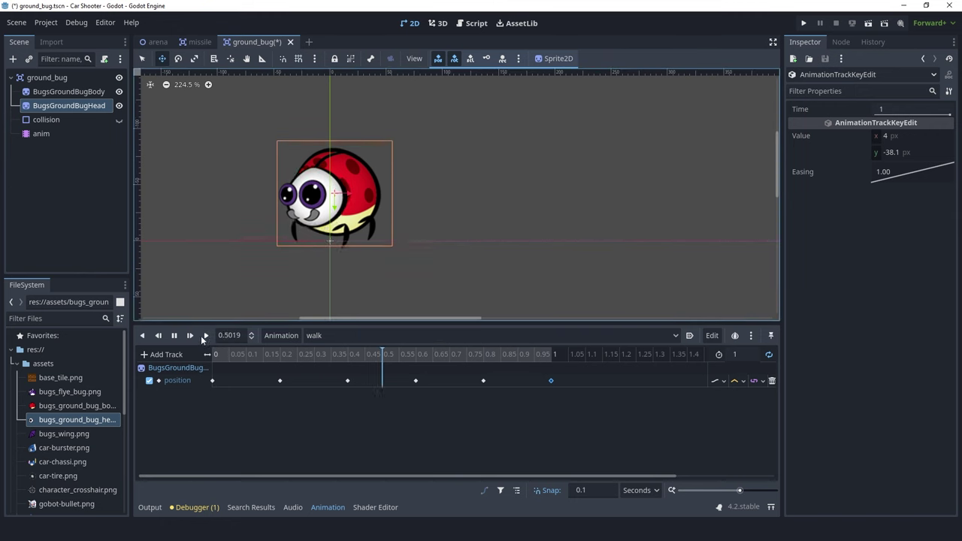
pyautogui.click(174, 336)
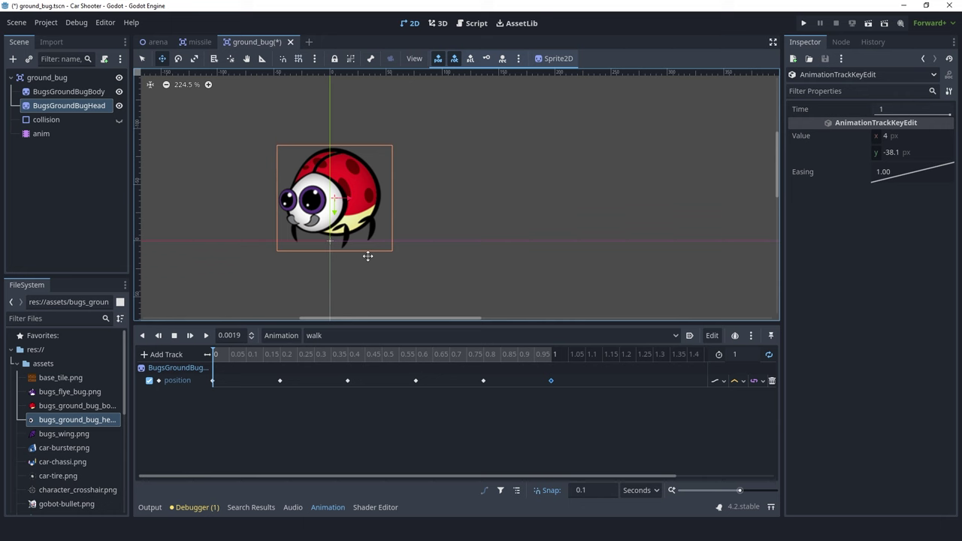
# Add a Scale track for BugsGroundBugBody and enable the scl mask with auto-keying.
pyautogui.click(93, 93)
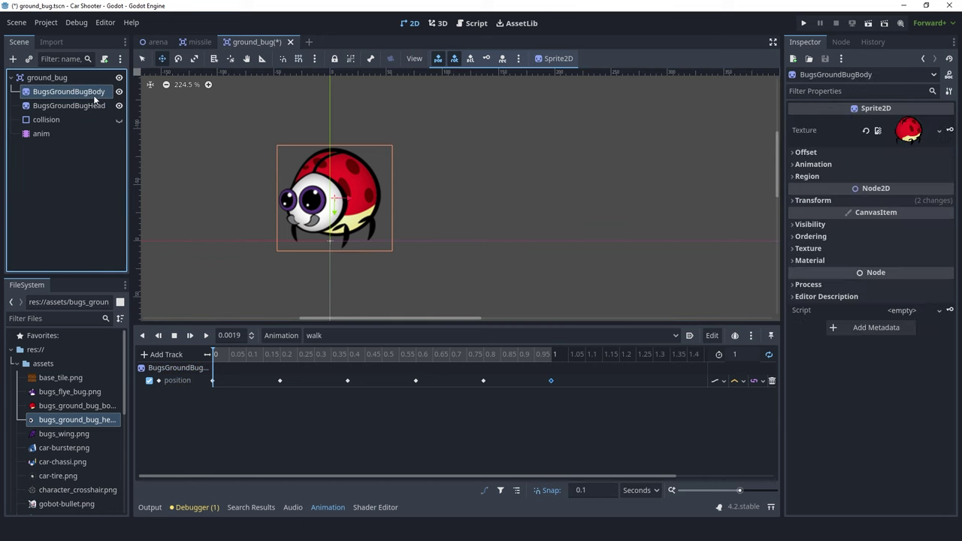
pyautogui.click(813, 201)
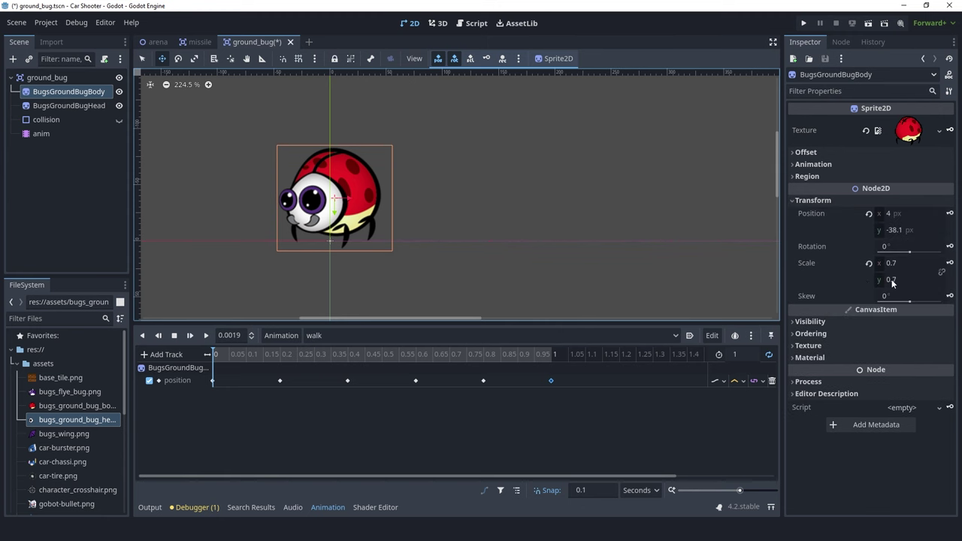
pyautogui.click(950, 262)
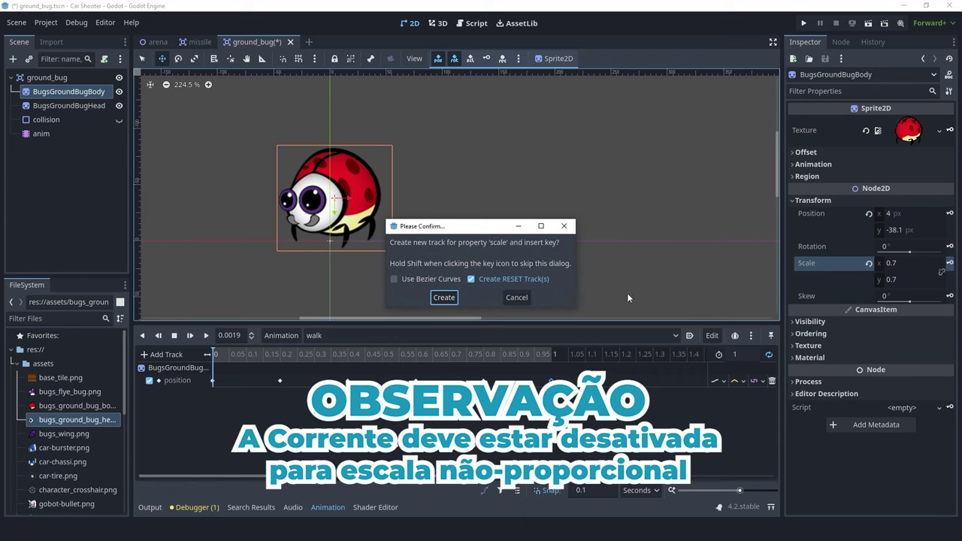
pyautogui.click(445, 297)
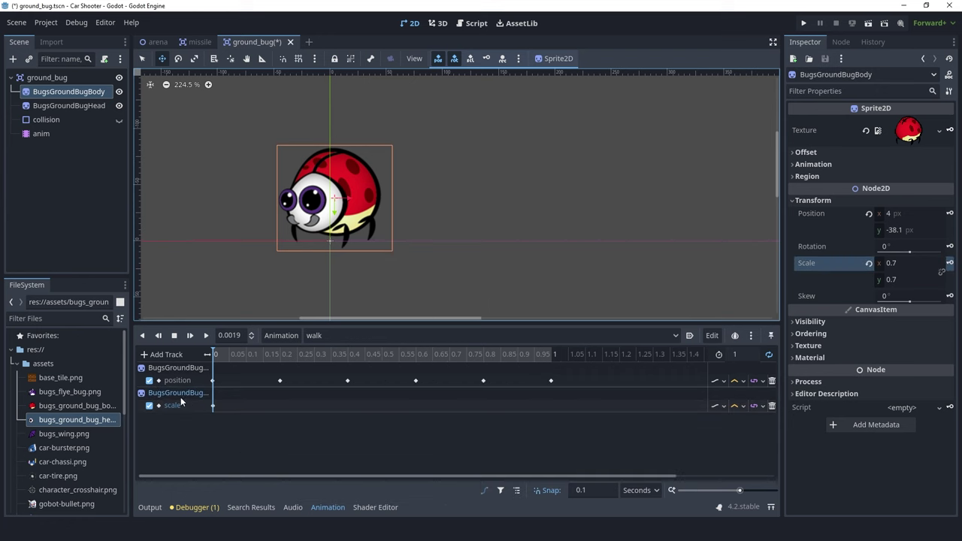
pyautogui.press('q')
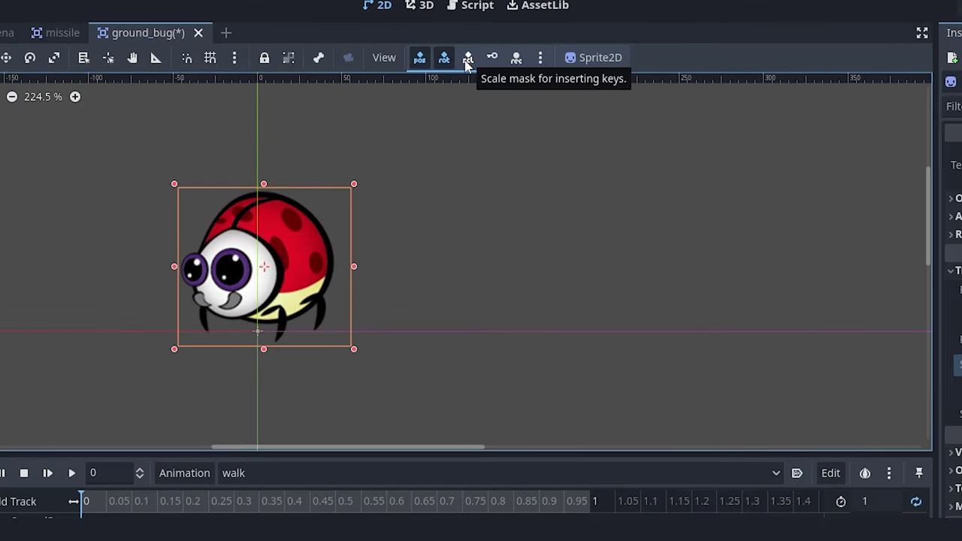
pyautogui.click(467, 63)
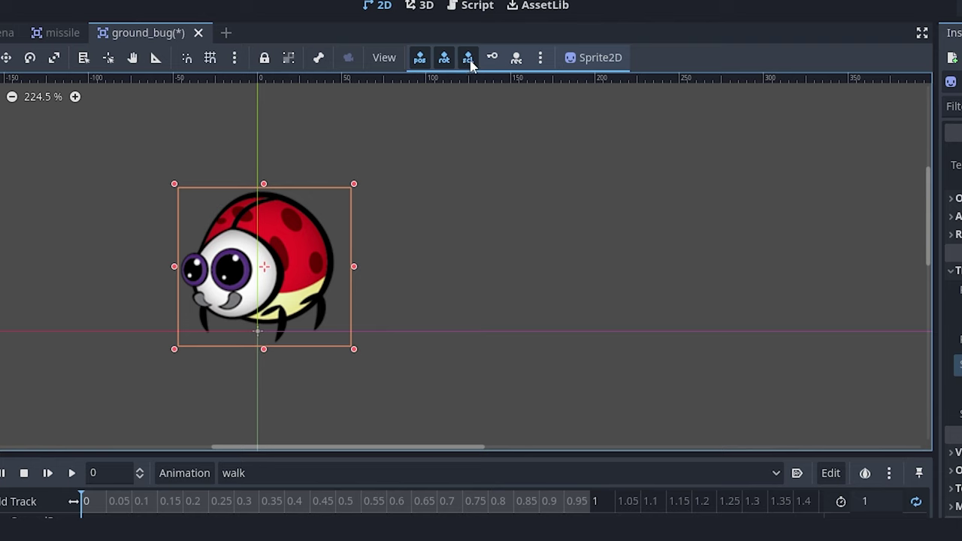
pyautogui.click(518, 63)
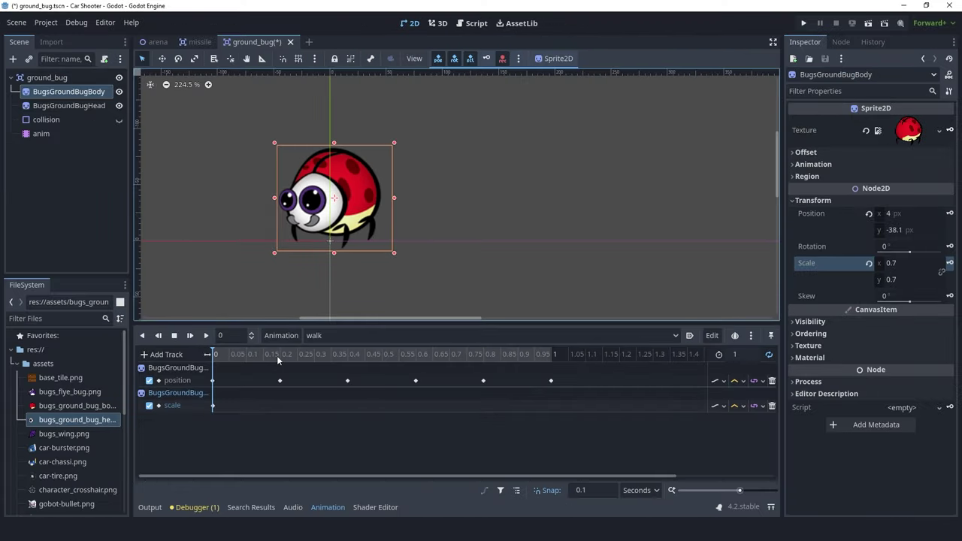
# Squash the body vertically at 0.2 s and duplicate the squash keys at 0.4 s and 0.8 s.
pyautogui.click(283, 358)
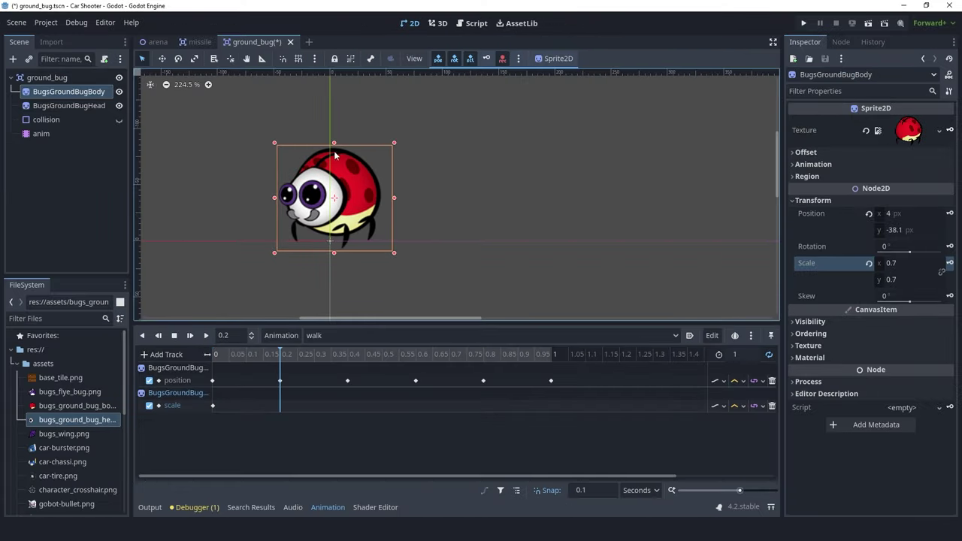
pyautogui.moveTo(333, 142); pyautogui.dragTo(334, 152)
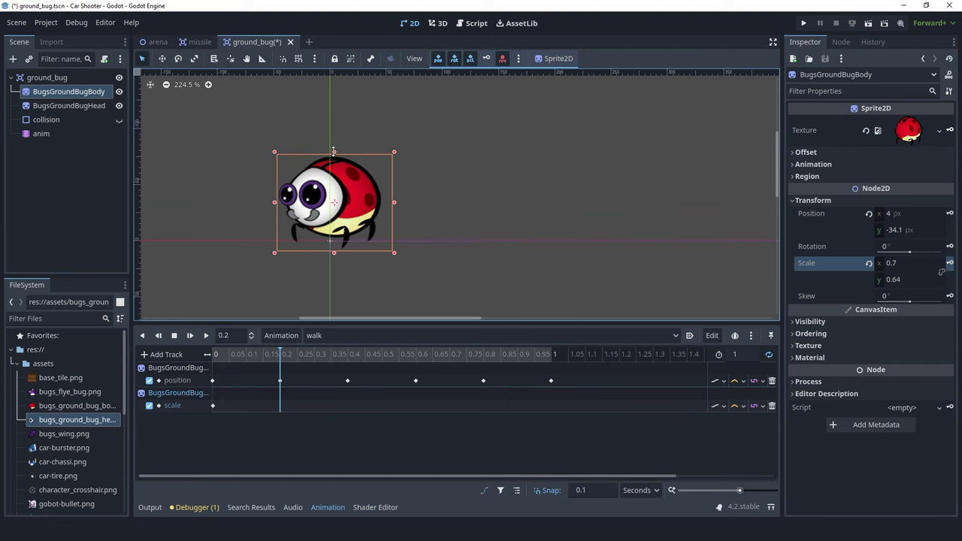
pyautogui.click(341, 358)
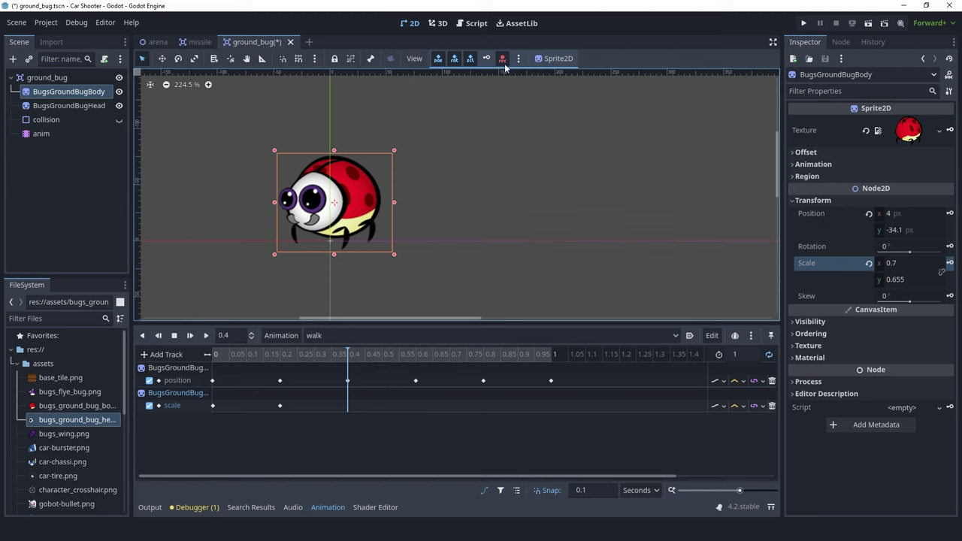
pyautogui.moveTo(304, 437); pyautogui.dragTo(205, 399)
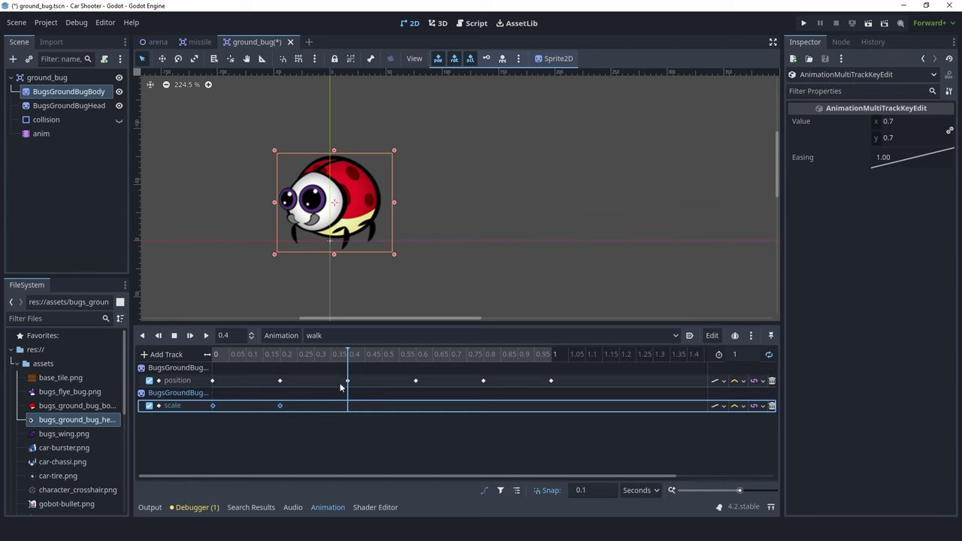
pyautogui.rightClick(349, 407)
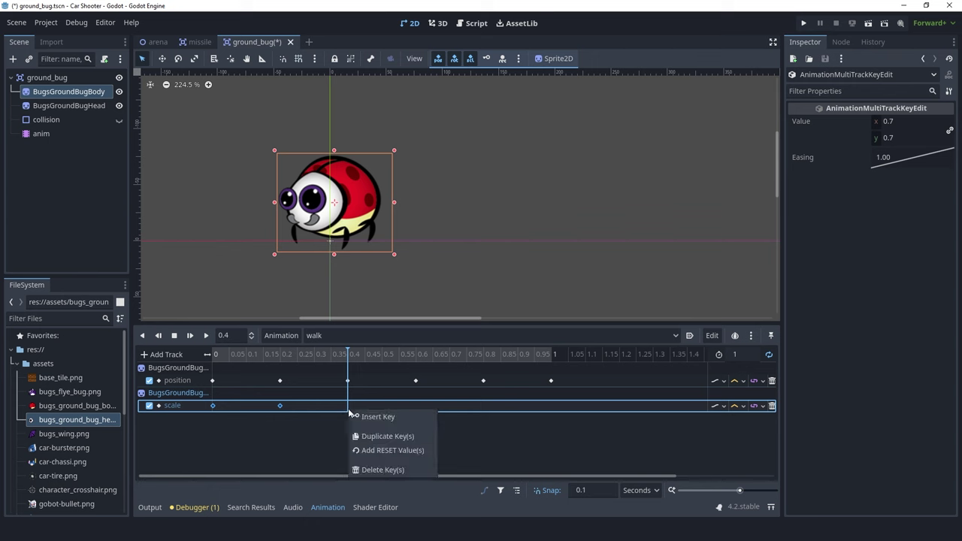
pyautogui.click(377, 437)
pyautogui.moveTo(465, 355); pyautogui.dragTo(476, 416)
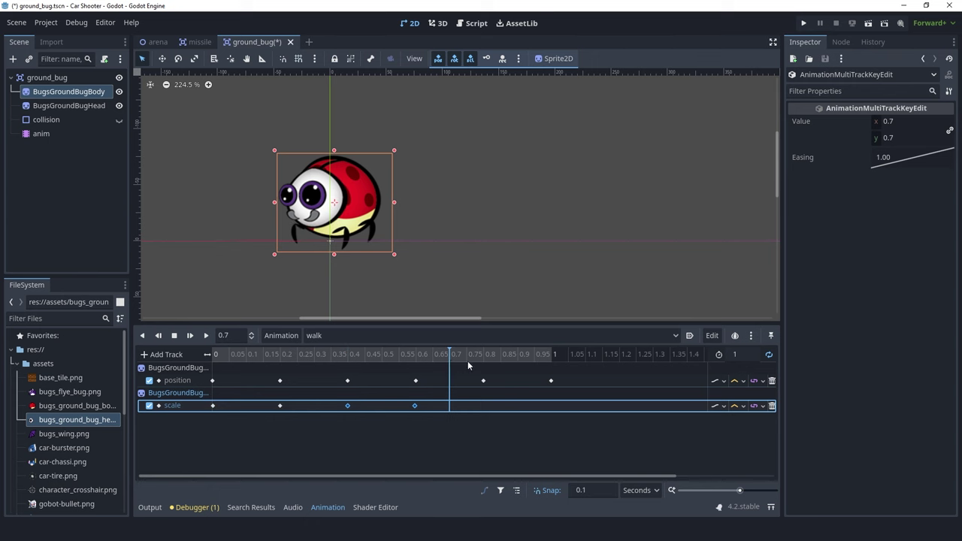
pyautogui.rightClick(488, 411)
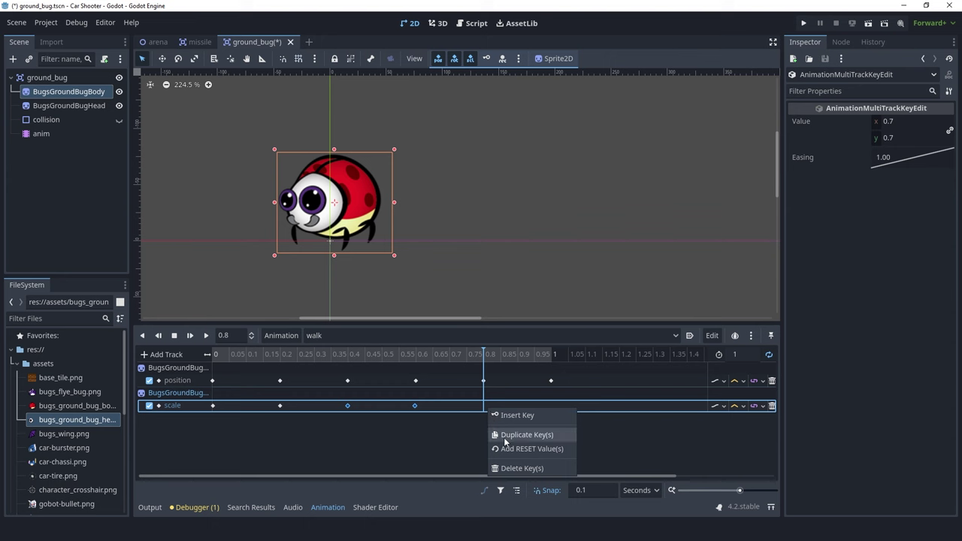
pyautogui.click(505, 439)
# Preview the walk animation and set it to autoplay on load.
pyautogui.click(450, 355)
pyautogui.click(250, 356)
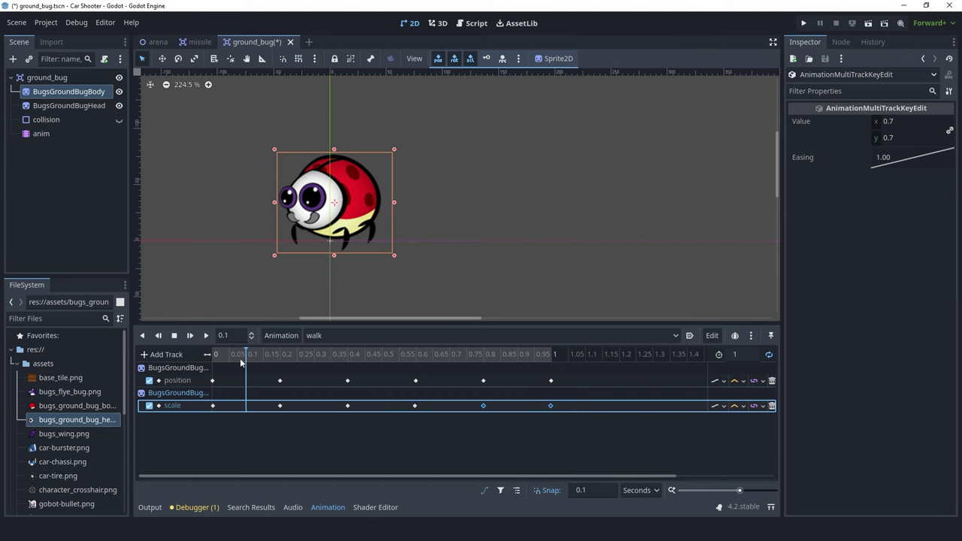
pyautogui.click(212, 357)
pyautogui.click(206, 337)
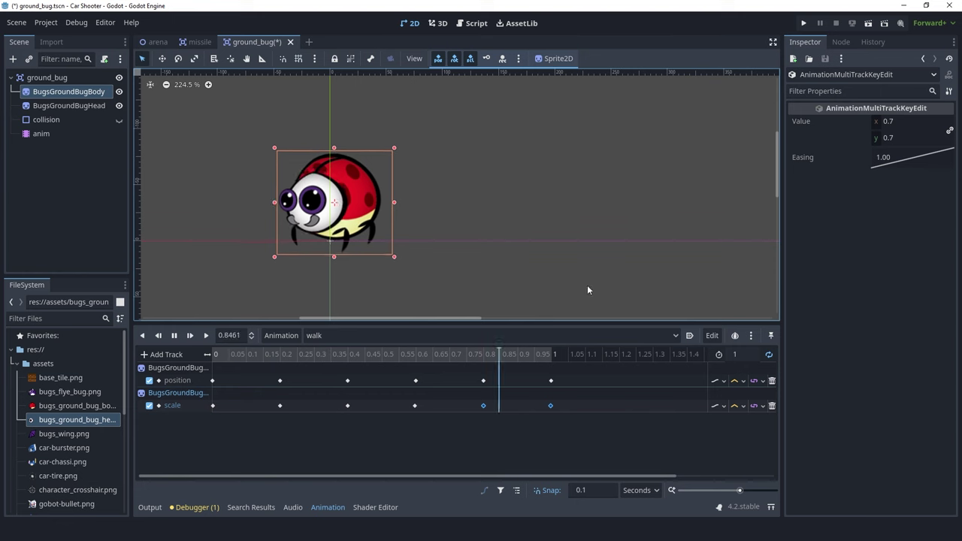
pyautogui.click(689, 338)
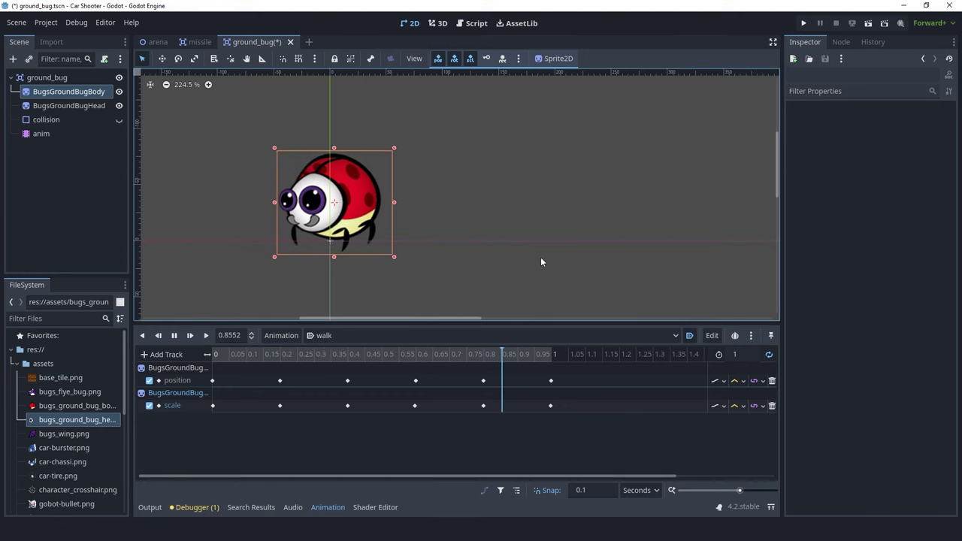
# Save ground_bug and open a new empty scene tab.
pyautogui.hotkey('ctrl', 's')
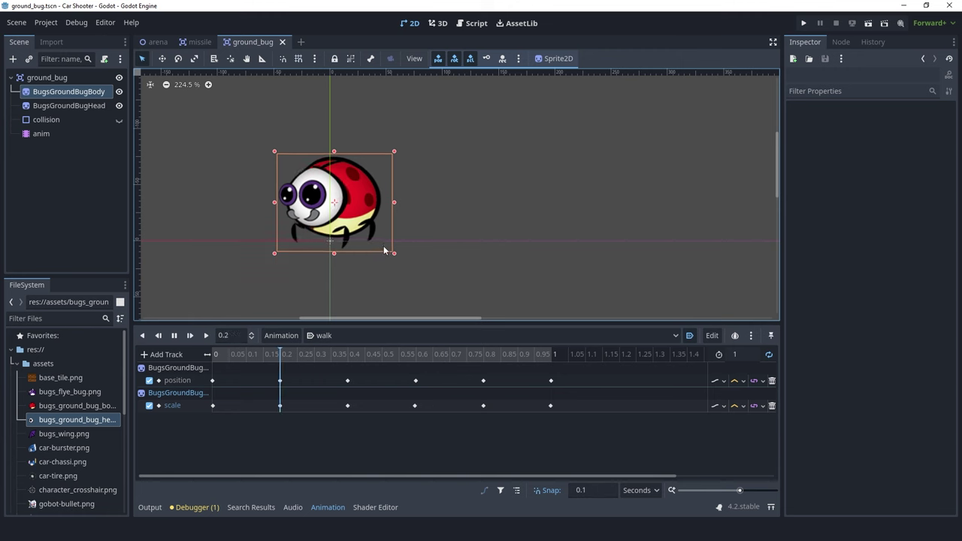
pyautogui.click(300, 42)
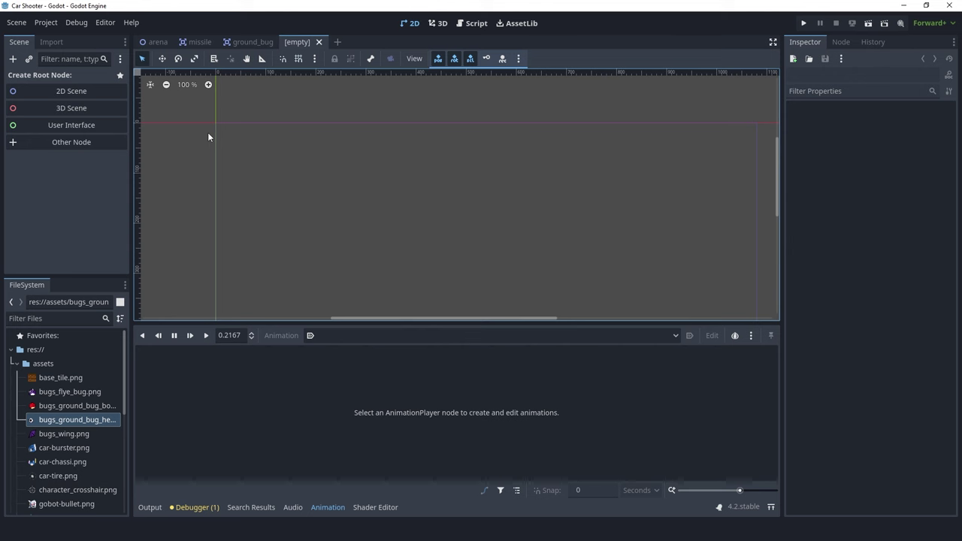
# Create an Area2D root node named air_bug.
pyautogui.click(72, 141)
pyautogui.write('are')
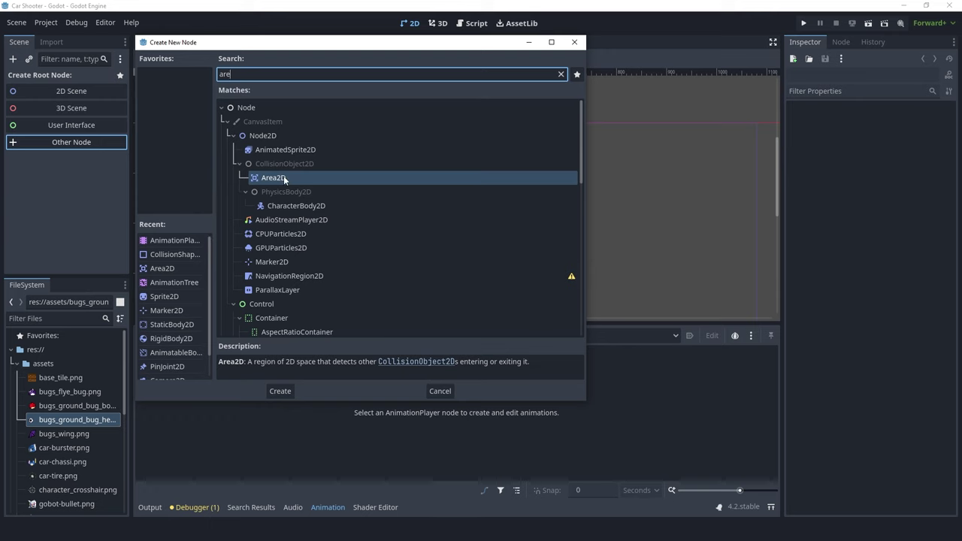
pyautogui.press('Return')
pyautogui.doubleClick(50, 78)
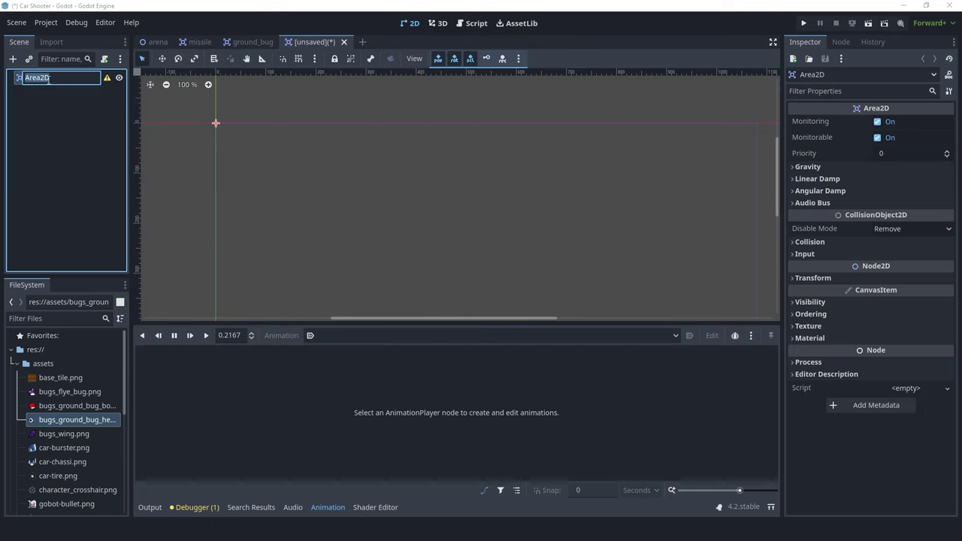
pyautogui.write('air_bug')
pyautogui.press('Return')
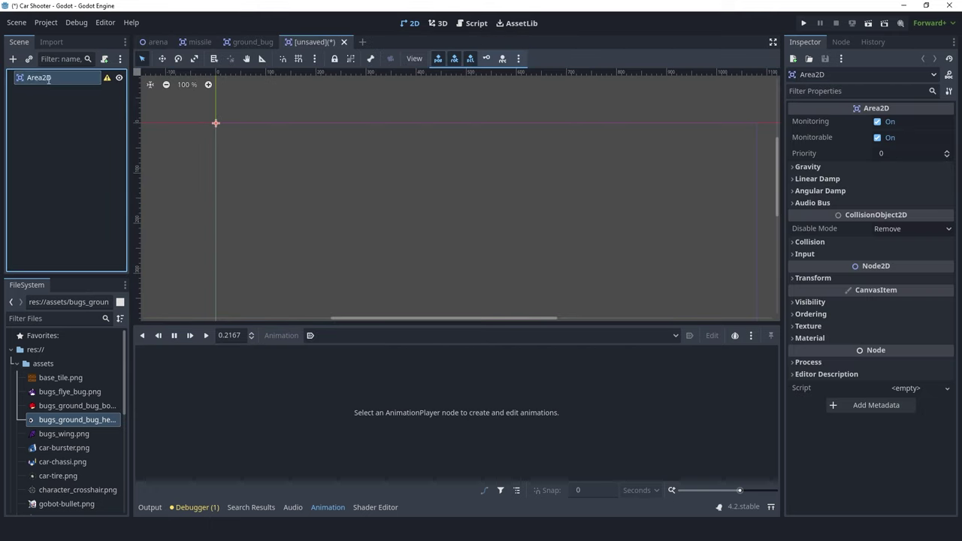
# Add bugs_flye_bug.png and bugs_wing.png as sprites and scale both to 0.7.
pyautogui.click(72, 433)
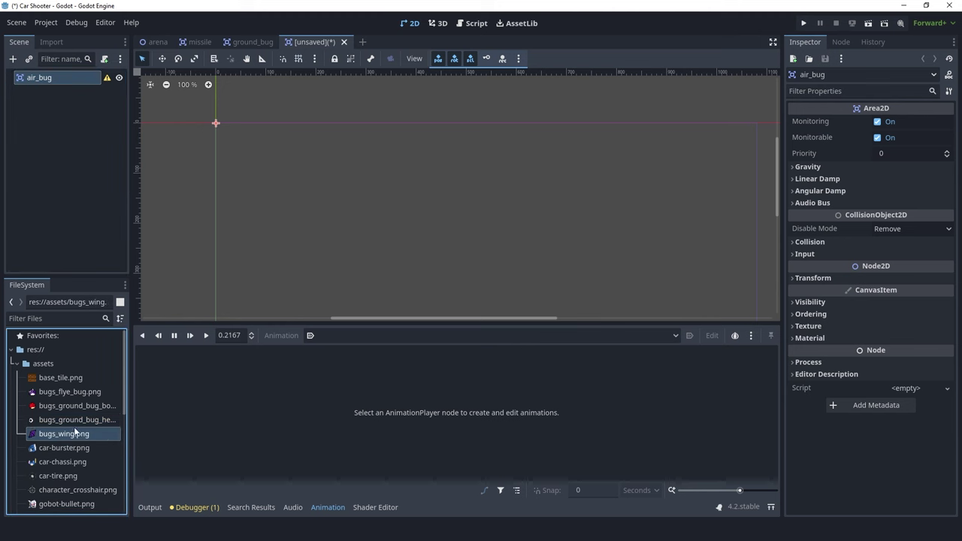
pyautogui.keyDown('ctrl'); pyautogui.click(83, 391); pyautogui.keyUp('ctrl')
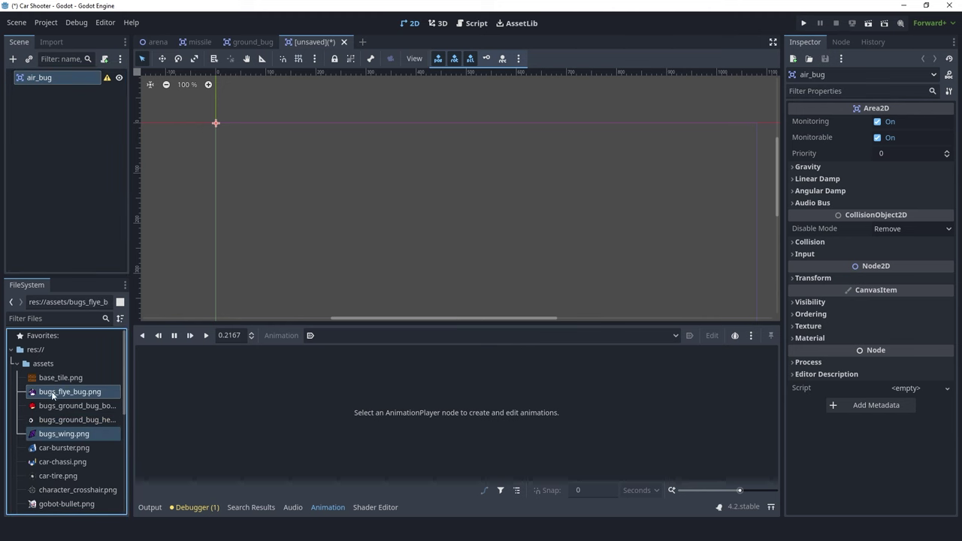
pyautogui.moveTo(53, 395); pyautogui.dragTo(320, 149)
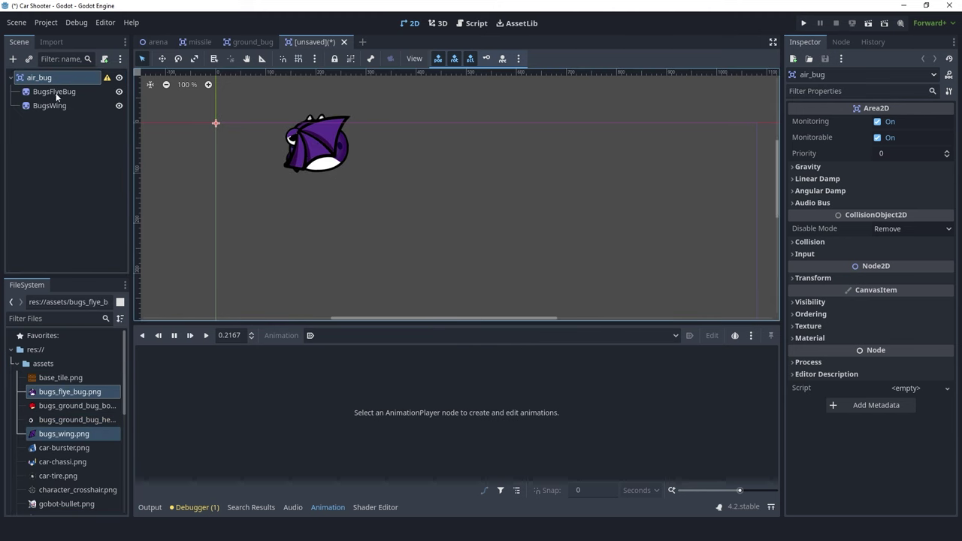
pyautogui.click(54, 92)
pyautogui.keyDown('shift'); pyautogui.click(53, 106); pyautogui.keyUp('shift')
pyautogui.click(837, 199)
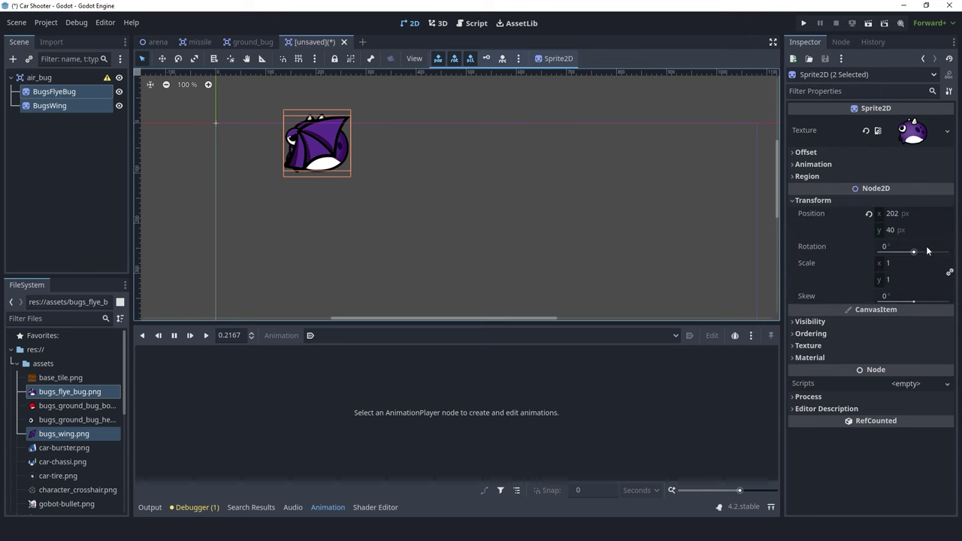
pyautogui.click(905, 264)
pyautogui.write('0.7')
pyautogui.press('Return')
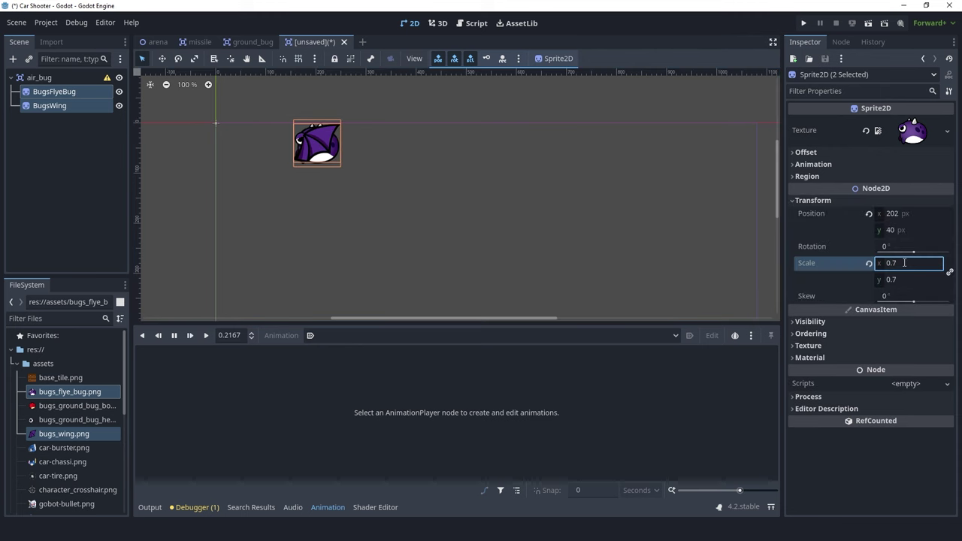
# Move both sprites up onto the scene origin.
pyautogui.moveTo(232, 166); pyautogui.dragTo(332, 251, button='middle')
pyautogui.scroll(1, 365, 246)
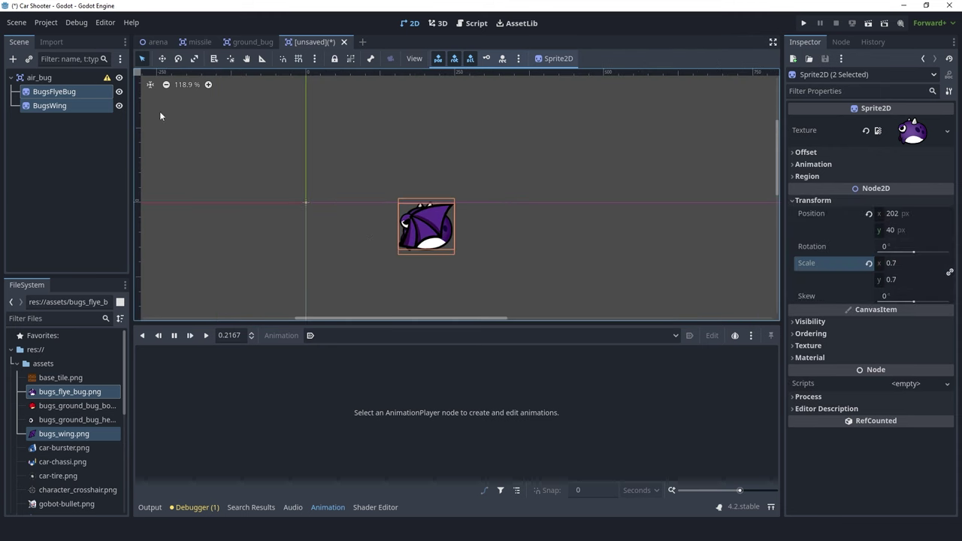
pyautogui.click(161, 59)
pyautogui.moveTo(430, 232); pyautogui.dragTo(308, 185)
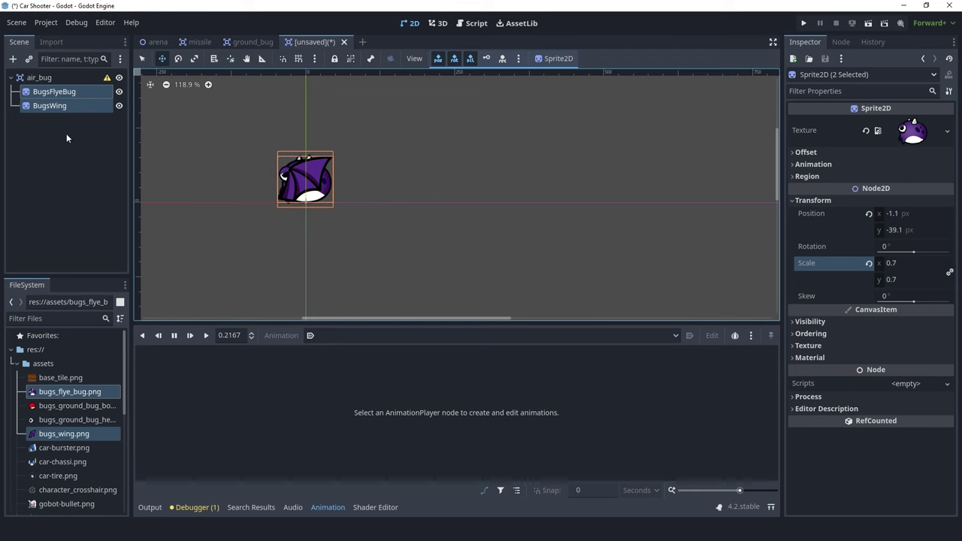
pyautogui.click(39, 106)
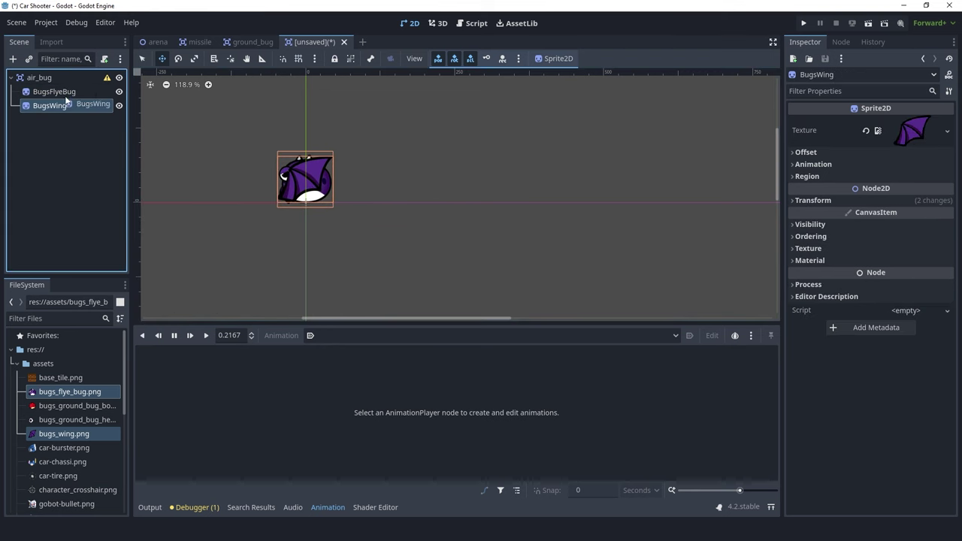
# Shift the wing up-right, duplicate it, and place BugsWing2 behind the body, slightly left.
pyautogui.click(282, 162)
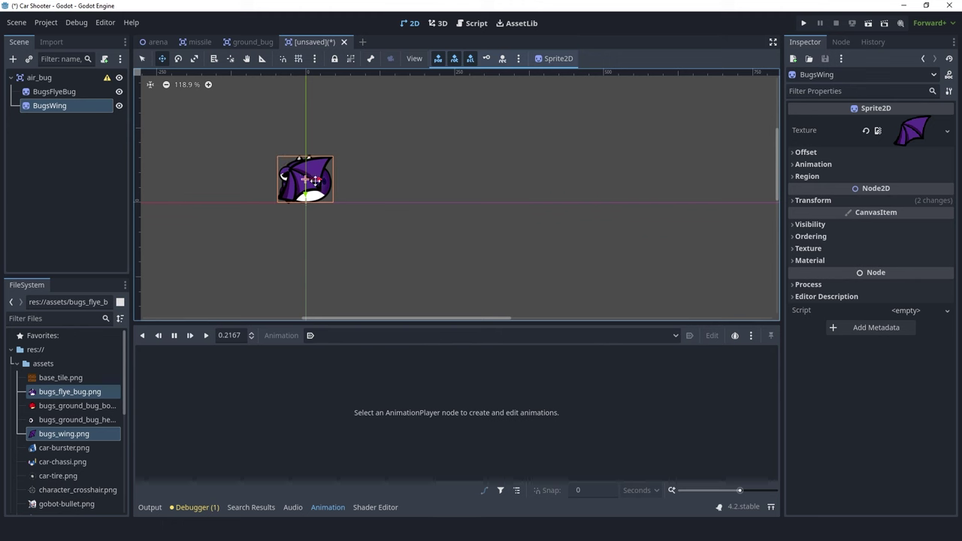
pyautogui.moveTo(316, 181); pyautogui.dragTo(344, 155)
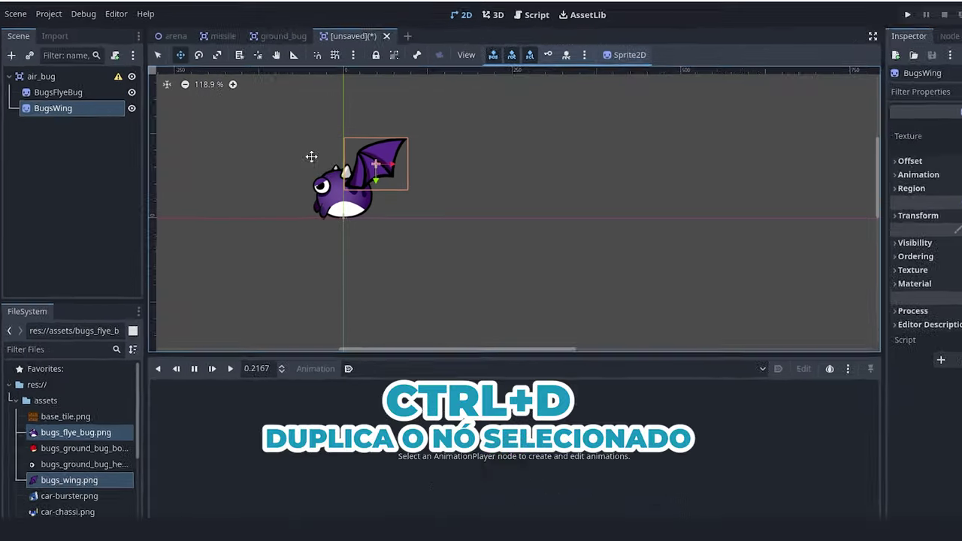
pyautogui.hotkey('ctrl', 'd')
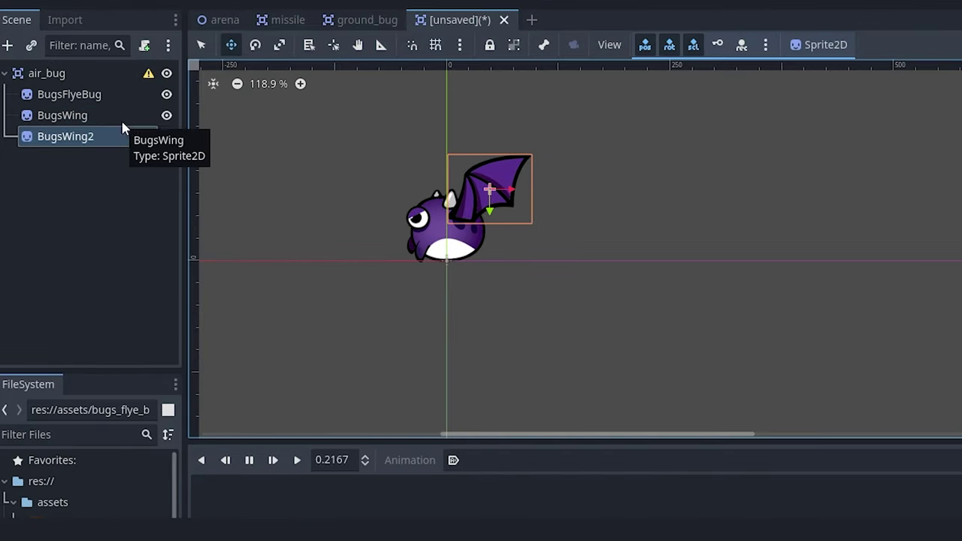
pyautogui.moveTo(96, 139); pyautogui.dragTo(88, 90)
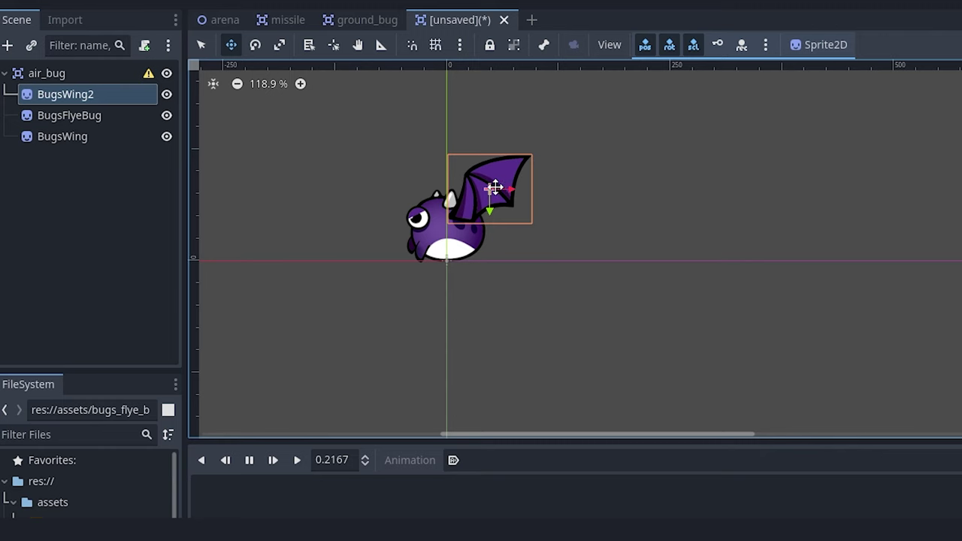
pyautogui.moveTo(494, 187); pyautogui.dragTo(471, 188)
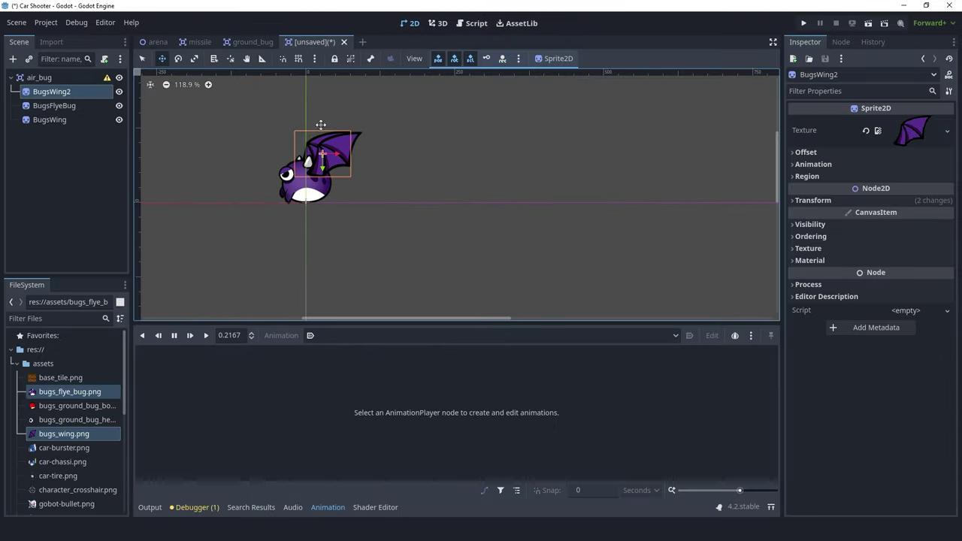
# Tint BugsWing2's modulate to grey 9a9a9a.
pyautogui.click(816, 224)
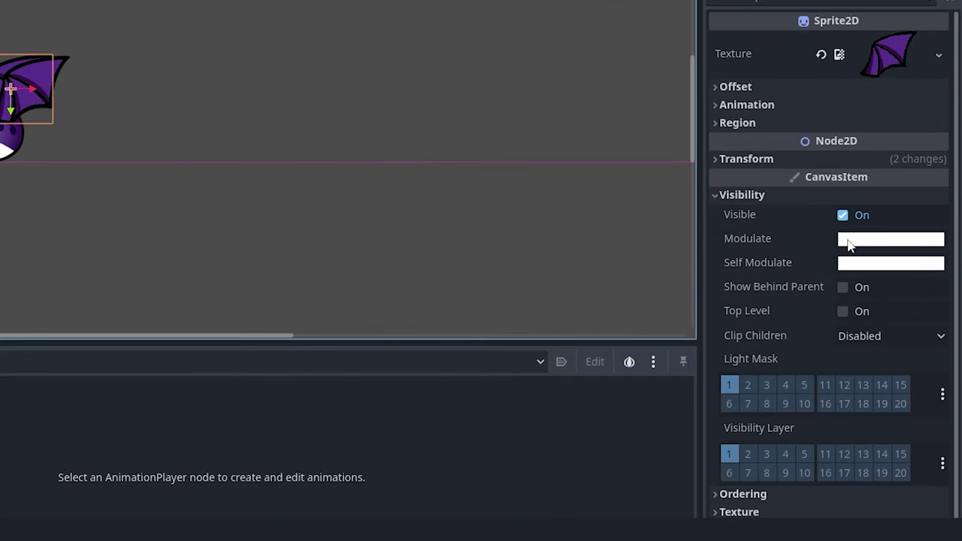
pyautogui.click(846, 243)
pyautogui.moveTo(951, 259); pyautogui.dragTo(948, 284)
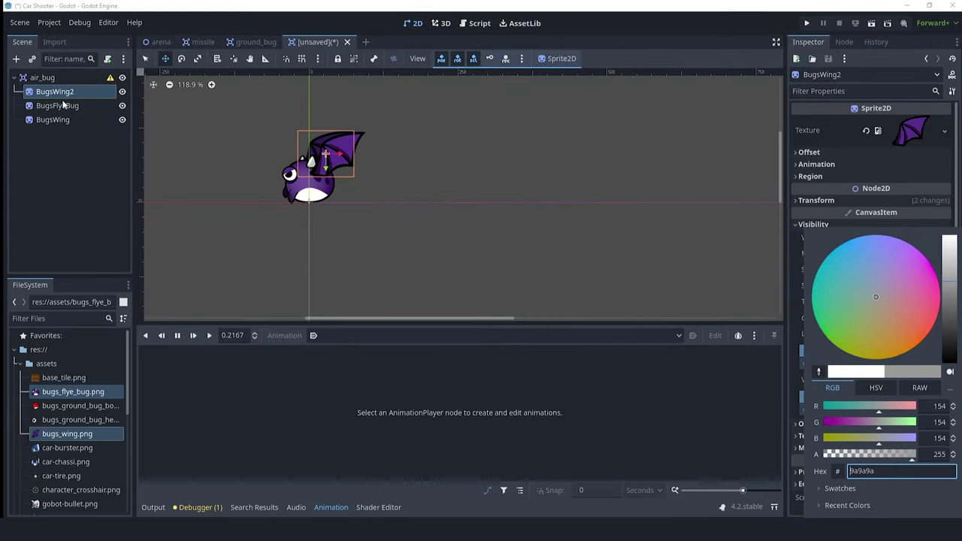
pyautogui.click(258, 155)
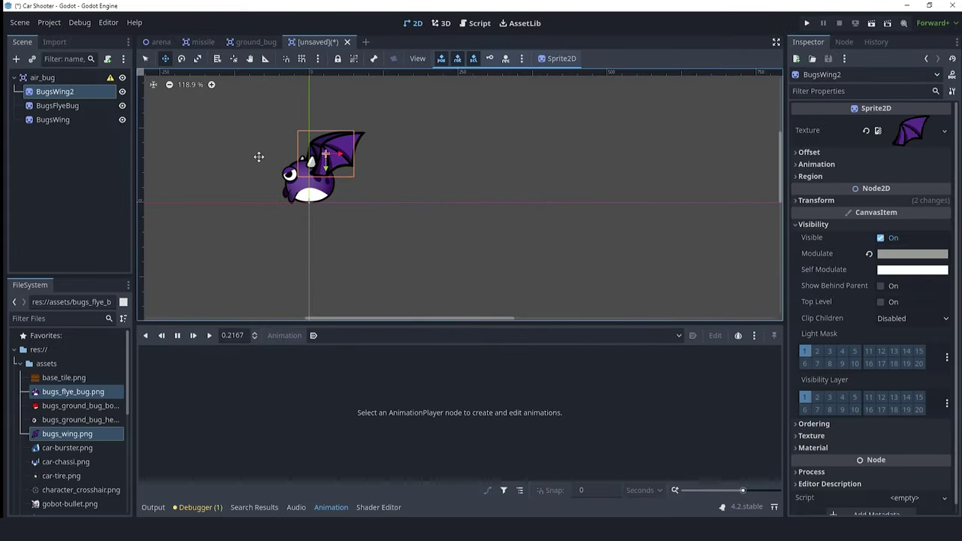
pyautogui.click(48, 80)
pyautogui.click(16, 58)
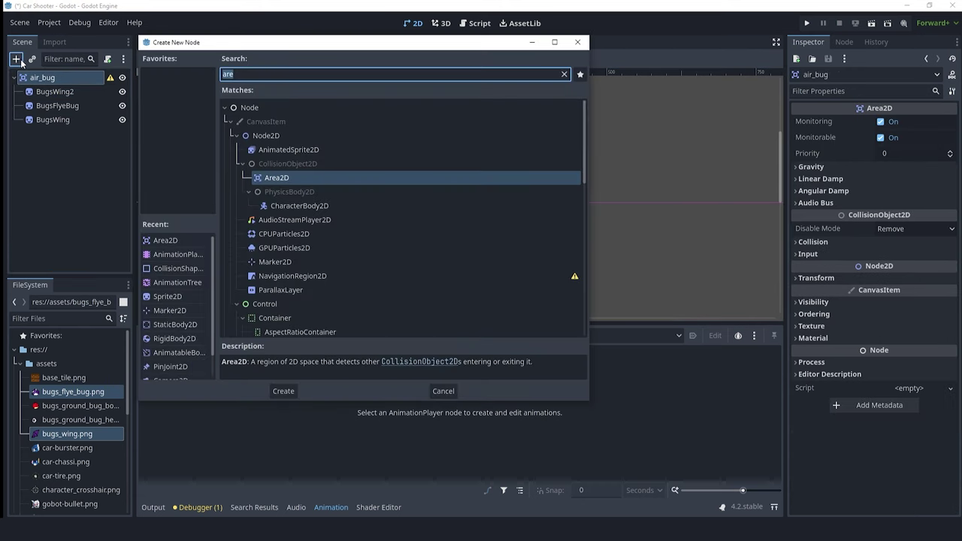
# Add a CollisionShape2D child named collision under air_bug.
pyautogui.doubleClick(172, 271)
pyautogui.click(45, 137)
pyautogui.hotkey('ctrl', 'a')
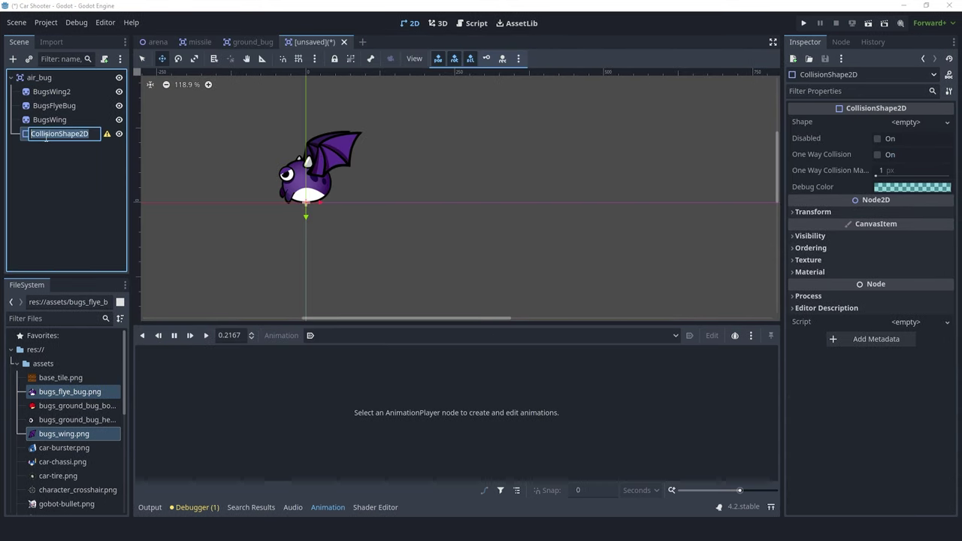
pyautogui.write('colli')
pyautogui.press('Return')
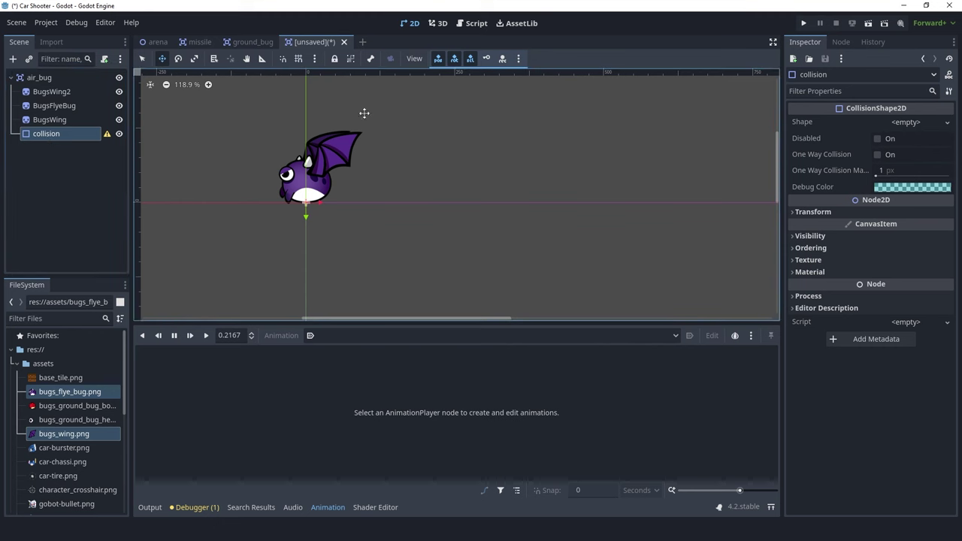
# Give it a CircleShape2D over the bug's body and save as air_bug.tscn.
pyautogui.click(914, 122)
pyautogui.click(865, 181)
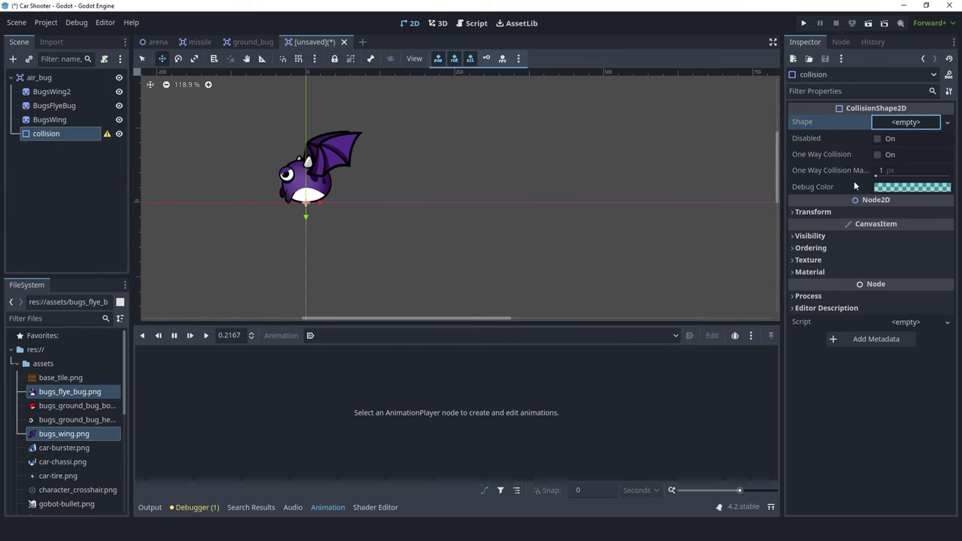
pyautogui.scroll(3, 315, 201)
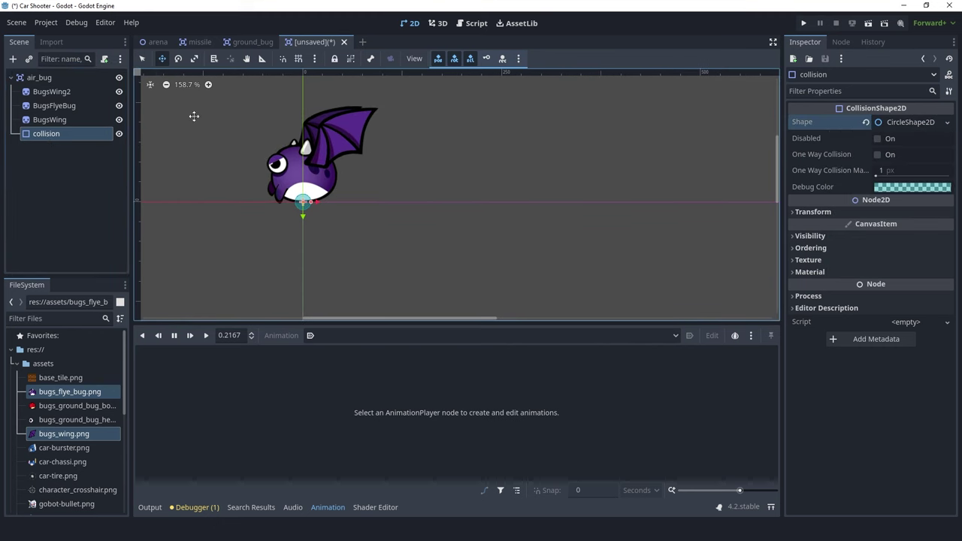
pyautogui.moveTo(302, 201)
pyautogui.mouseDown()
pyautogui.moveTo(302, 172)
pyautogui.moveTo(333, 182)
pyautogui.mouseUp()
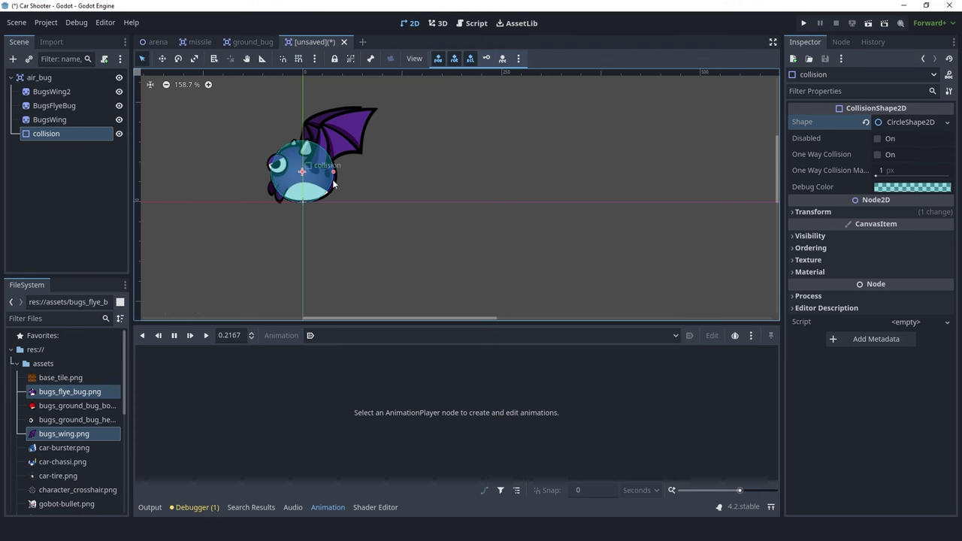
pyautogui.hotkey('ctrl', 's')
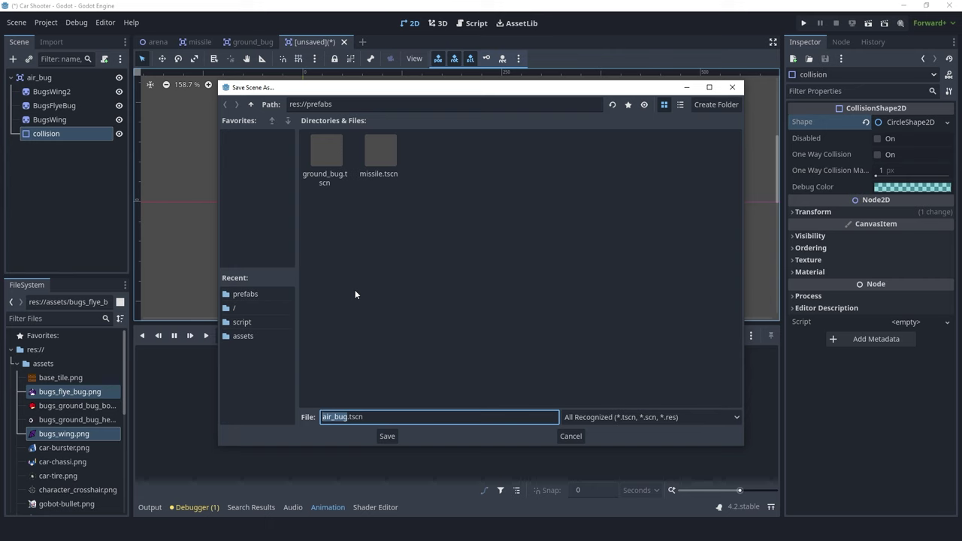
pyautogui.press('Return')
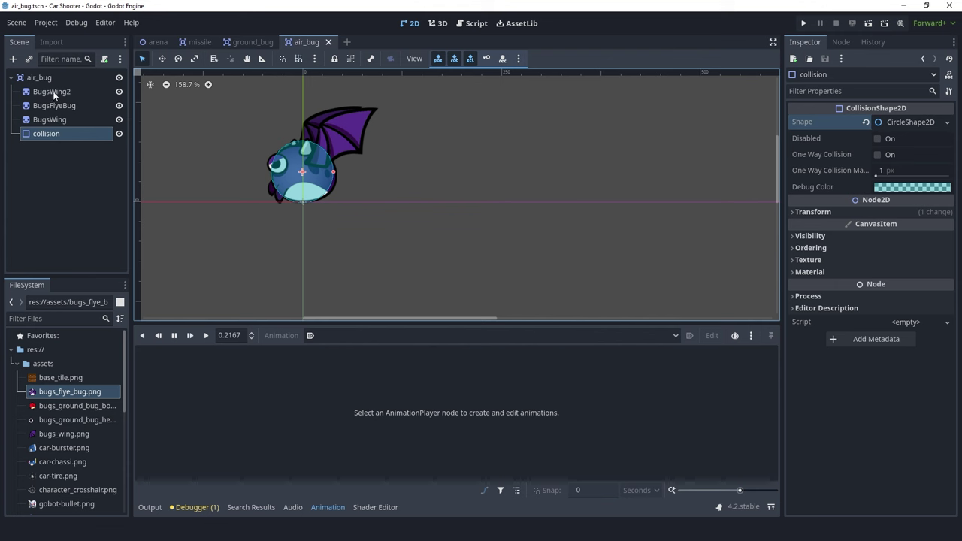
# Add an AnimationPlayer under air_bug and rename it anim.
pyautogui.click(30, 78)
pyautogui.click(12, 59)
pyautogui.write('anim')
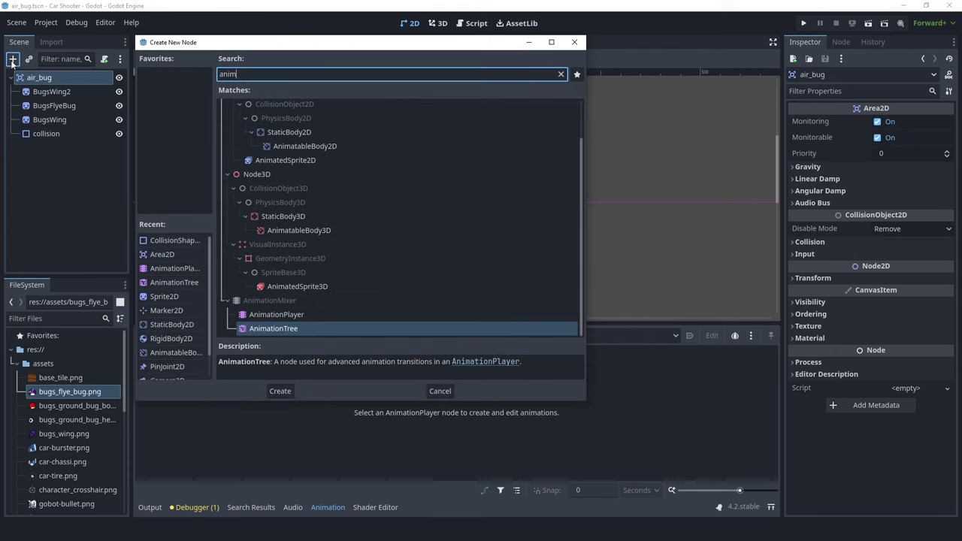
pyautogui.doubleClick(273, 316)
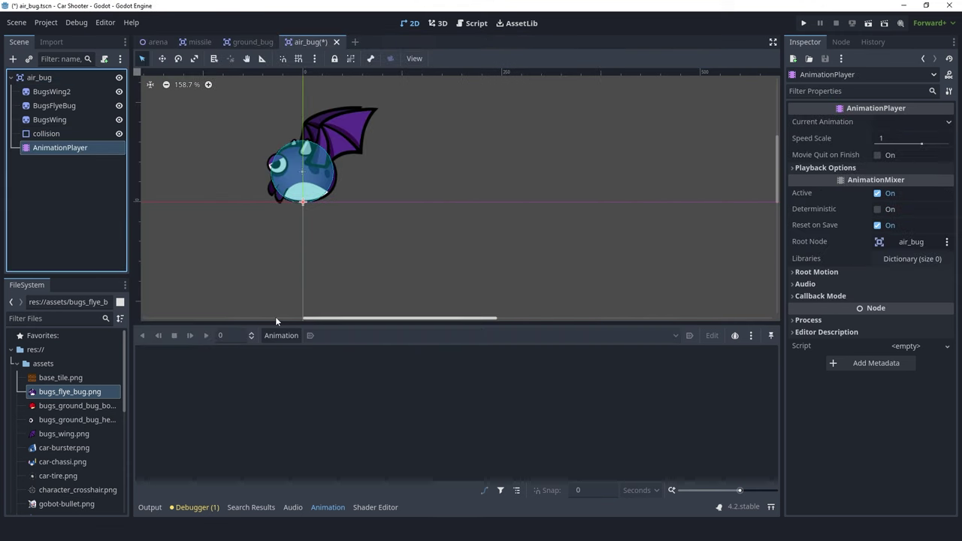
pyautogui.doubleClick(63, 148)
pyautogui.write('anim')
pyautogui.press('Return')
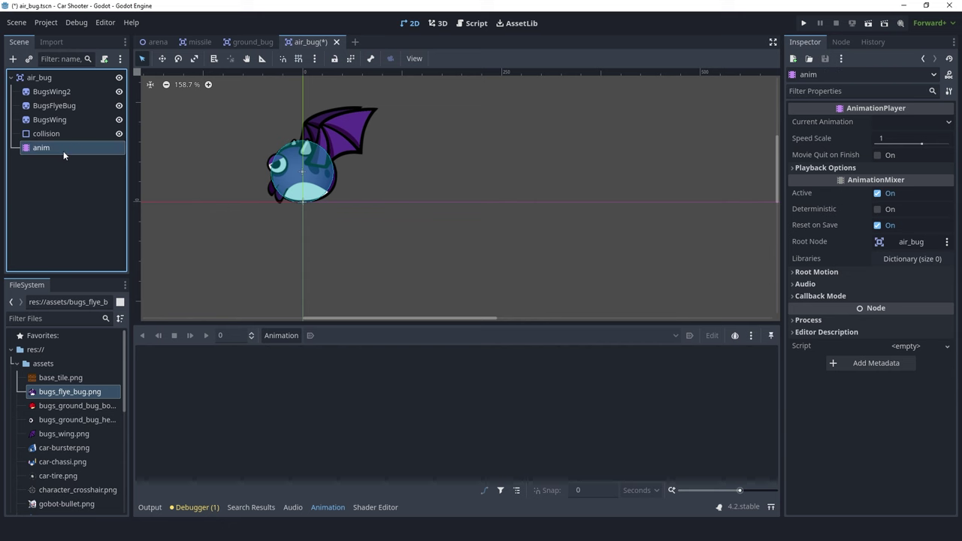
# Create a new animation named fly.
pyautogui.click(313, 347)
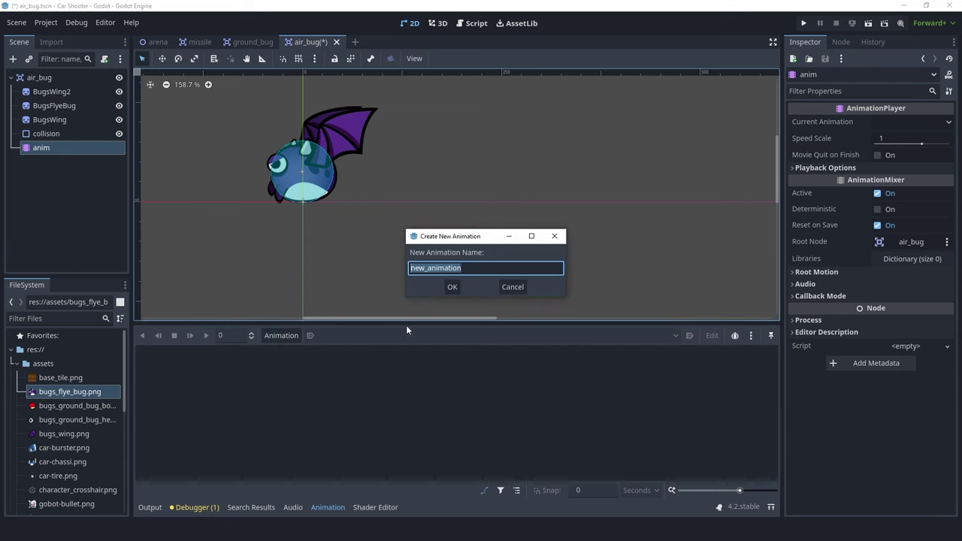
pyautogui.write('y')
pyautogui.press('Return')
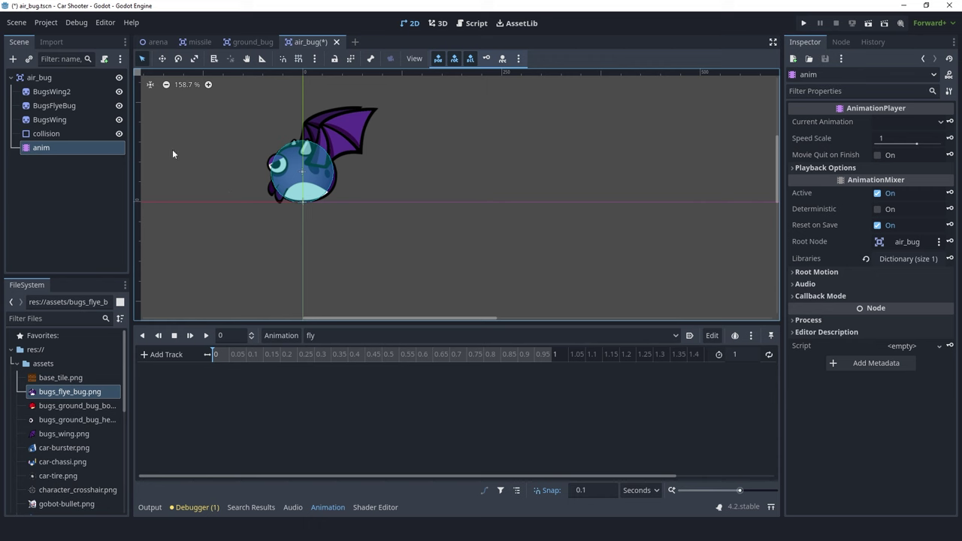
pyautogui.click(63, 109)
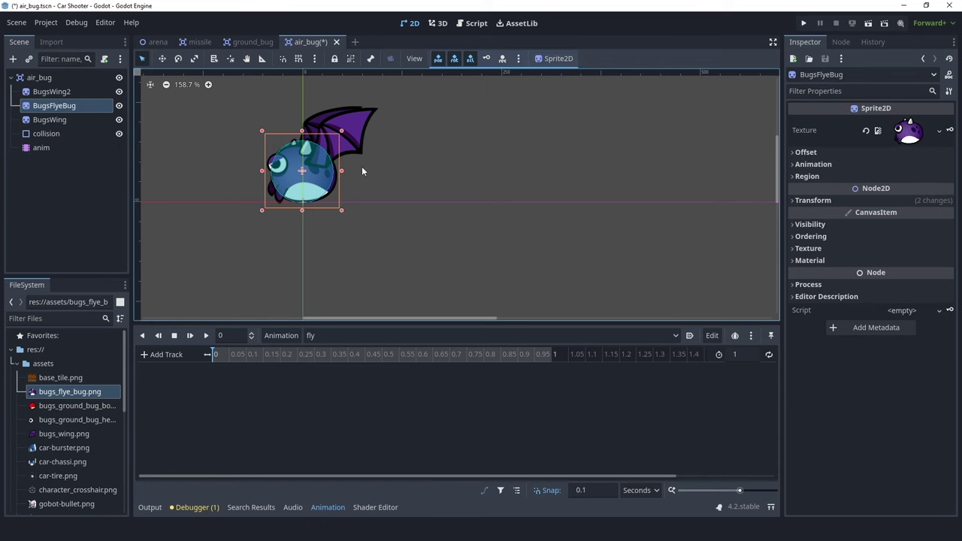
pyautogui.click(831, 200)
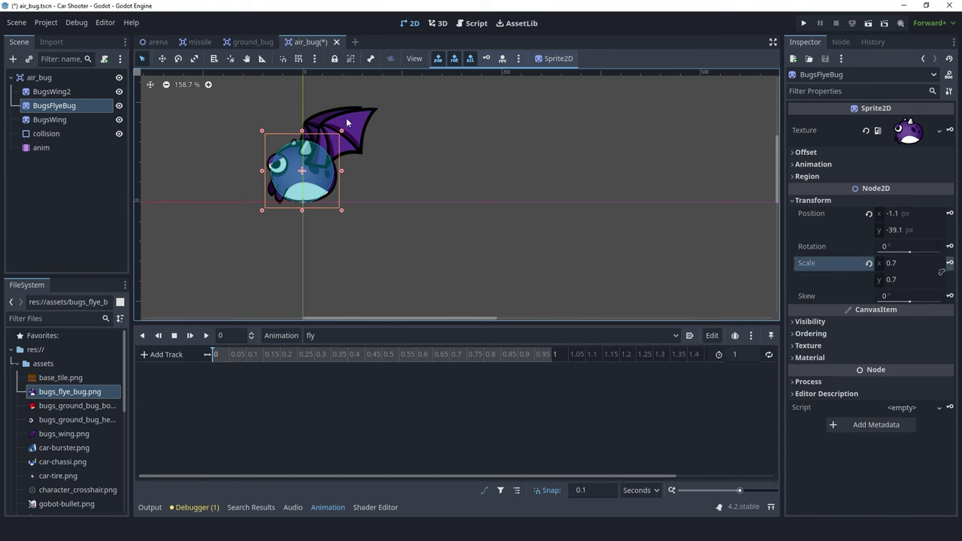
# Add a Scale track for BugsFlyeBug in fly and move its pivot to the bottom.
pyautogui.click(950, 263)
pyautogui.click(444, 297)
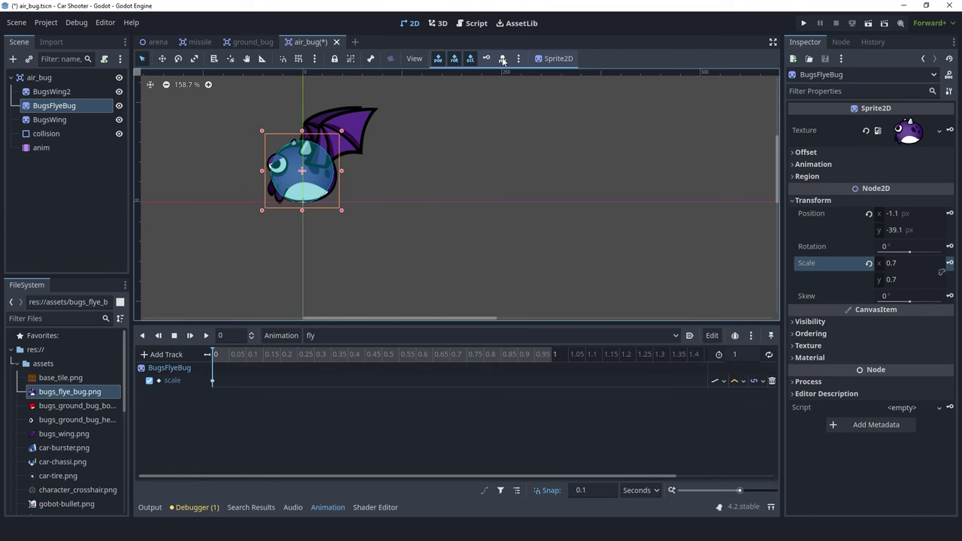
pyautogui.moveTo(230, 361); pyautogui.dragTo(277, 362)
pyautogui.moveTo(302, 131); pyautogui.dragTo(303, 139)
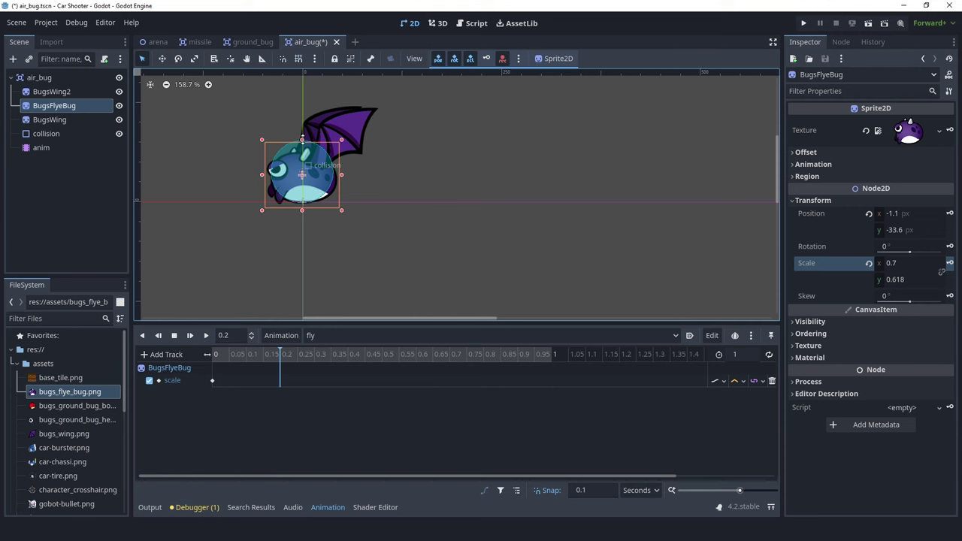
pyautogui.hotkey('ctrl', 'z')
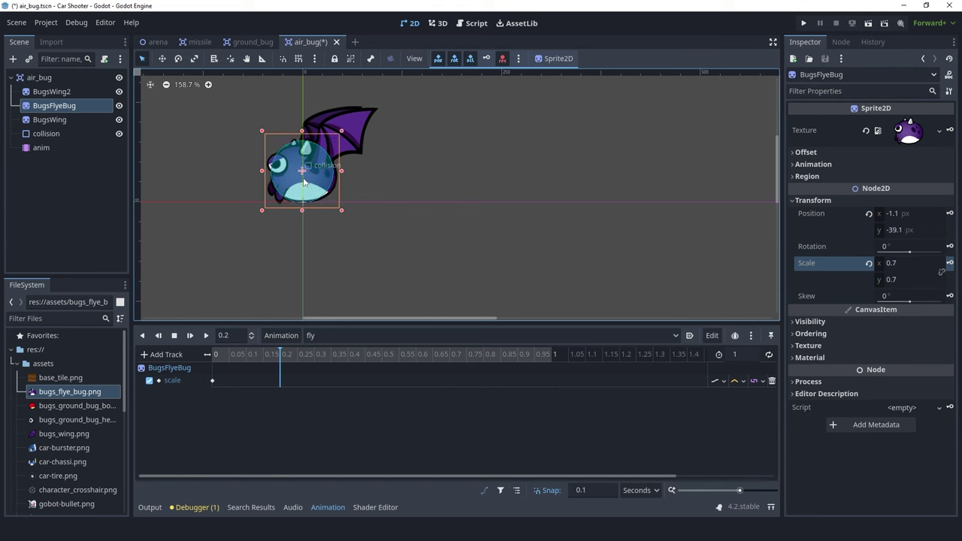
pyautogui.click(231, 60)
pyautogui.click(302, 199)
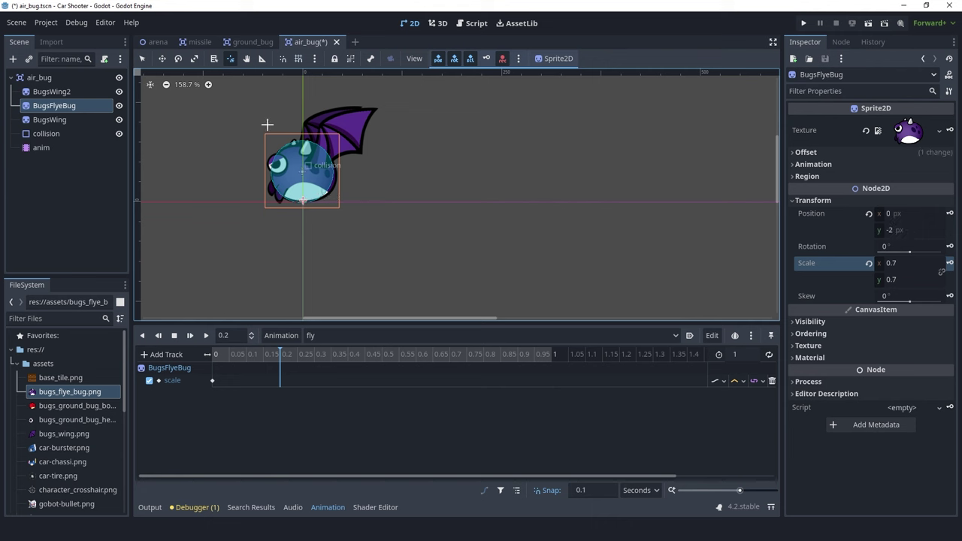
pyautogui.click(142, 58)
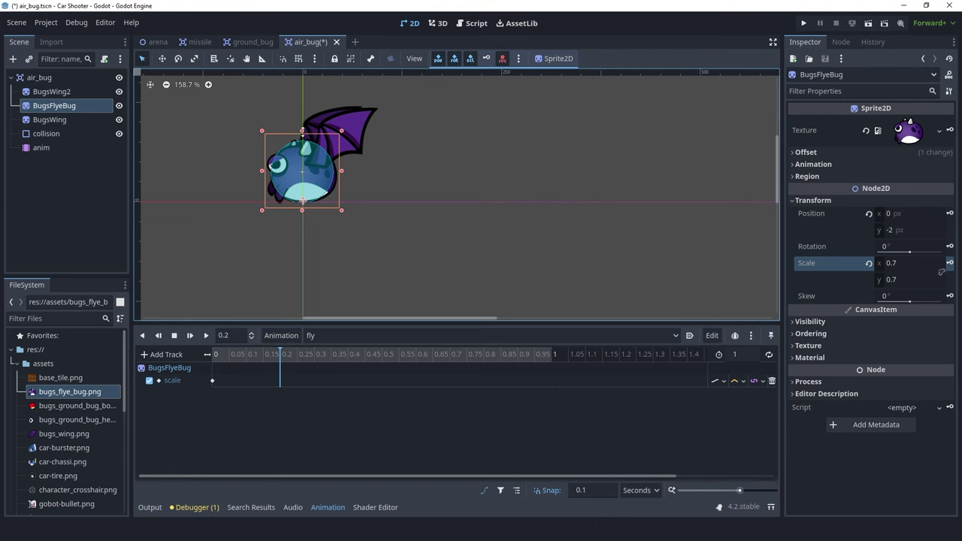
# Key alternating squashed and stretched body scales at 0.2, 0.4, 0.6 and 0.8 s.
pyautogui.moveTo(308, 137); pyautogui.dragTo(308, 141)
pyautogui.moveTo(307, 348); pyautogui.dragTo(347, 354)
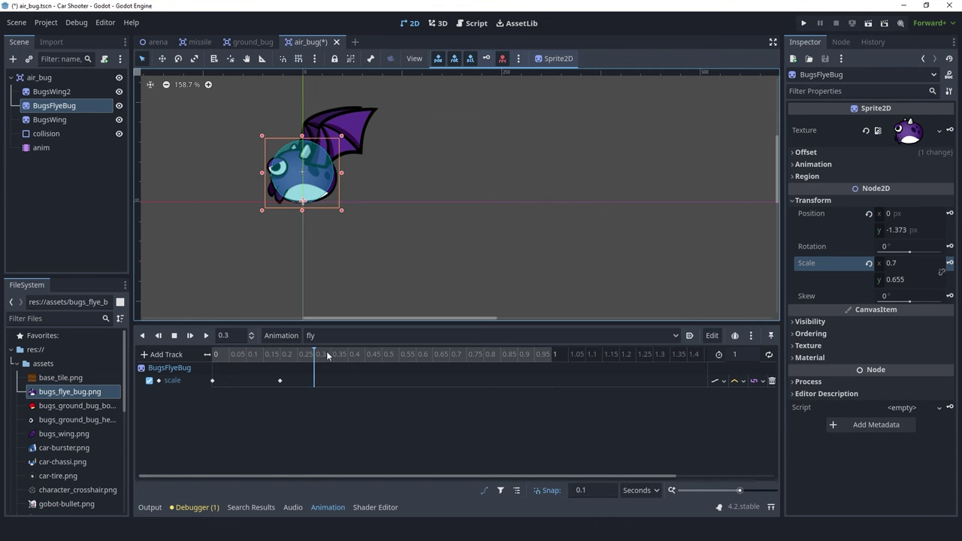
pyautogui.moveTo(302, 136); pyautogui.dragTo(301, 130)
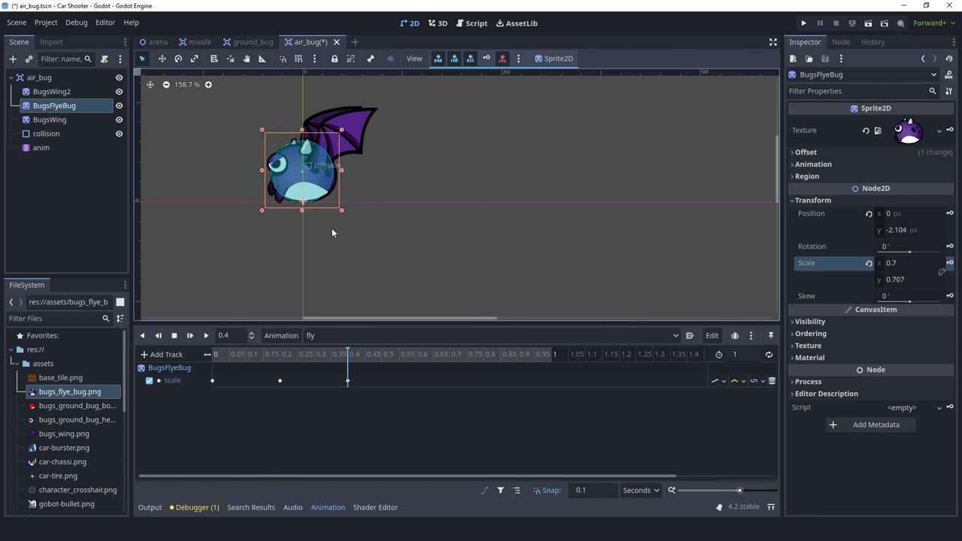
pyautogui.moveTo(376, 354); pyautogui.dragTo(416, 352)
pyautogui.moveTo(302, 129); pyautogui.dragTo(302, 129)
pyautogui.click(466, 356)
pyautogui.click(482, 357)
pyautogui.click(543, 358)
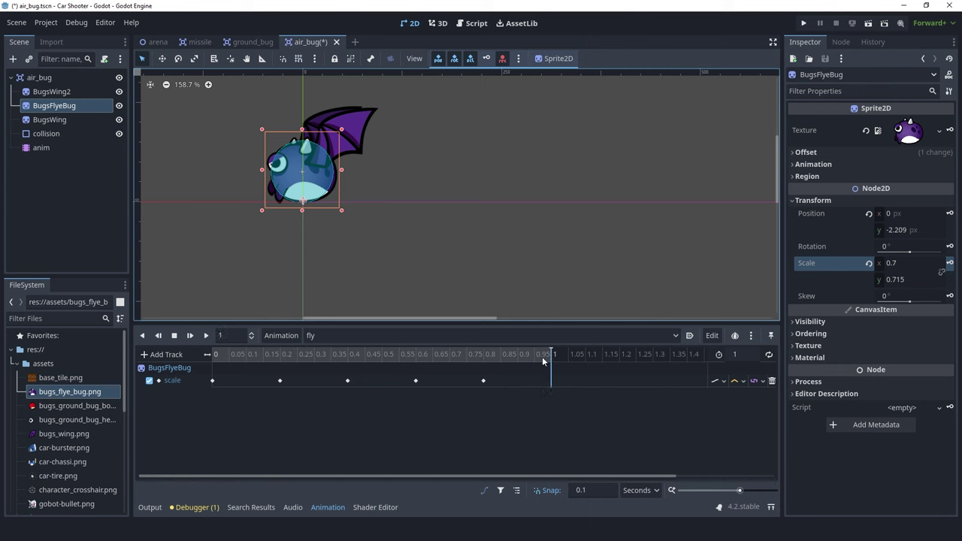
# Set the body's vertical scale to 0.7 at 1 s, enable looping, and preview fly.
pyautogui.click(911, 280)
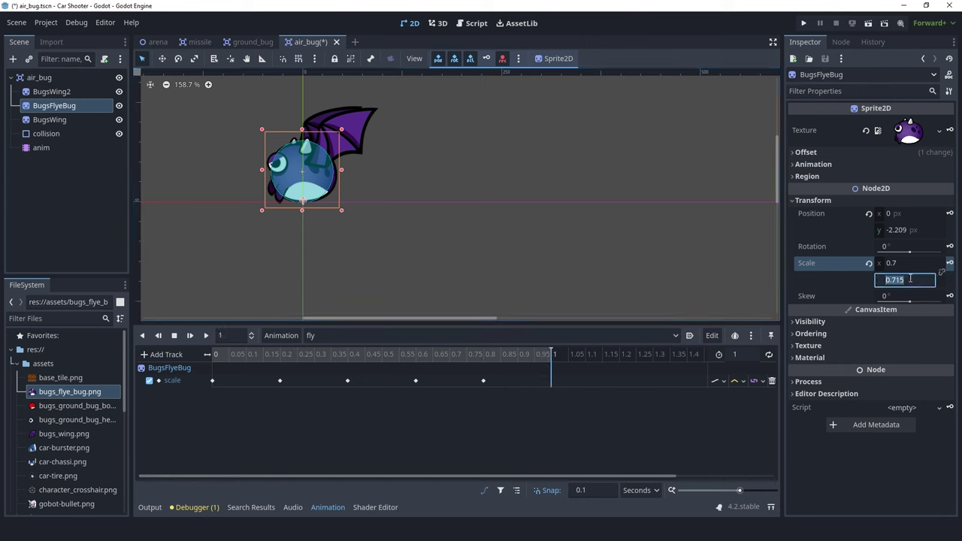
pyautogui.write('0.7')
pyautogui.press('Return')
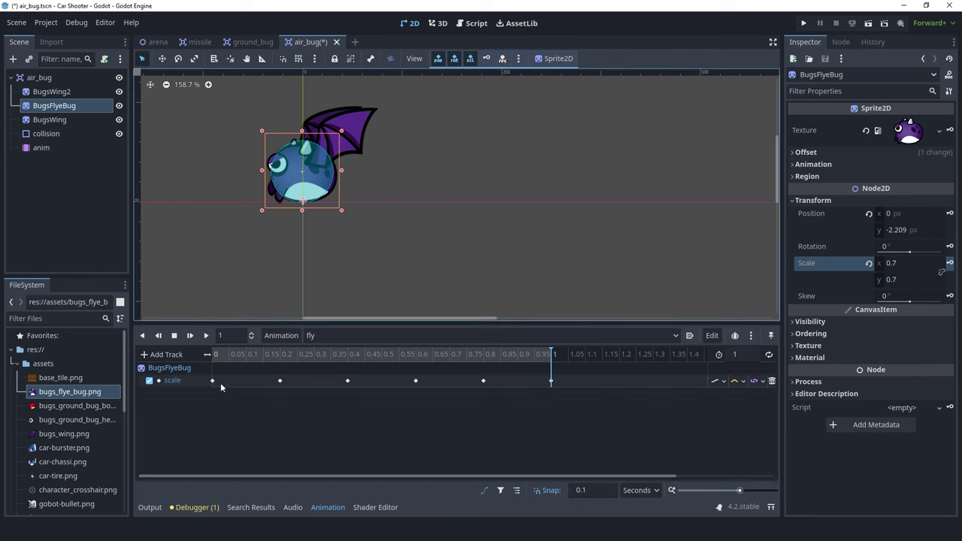
pyautogui.click(211, 356)
pyautogui.click(768, 355)
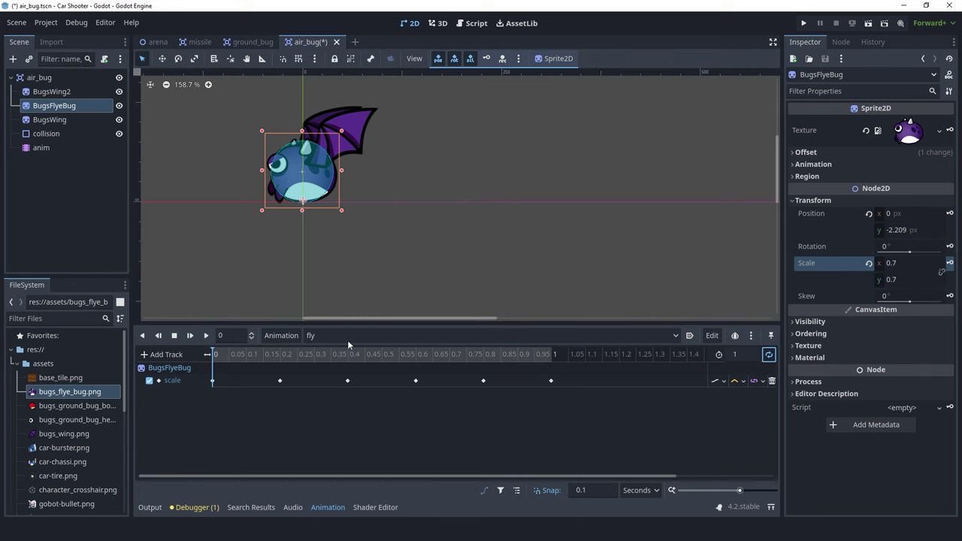
pyautogui.click(205, 336)
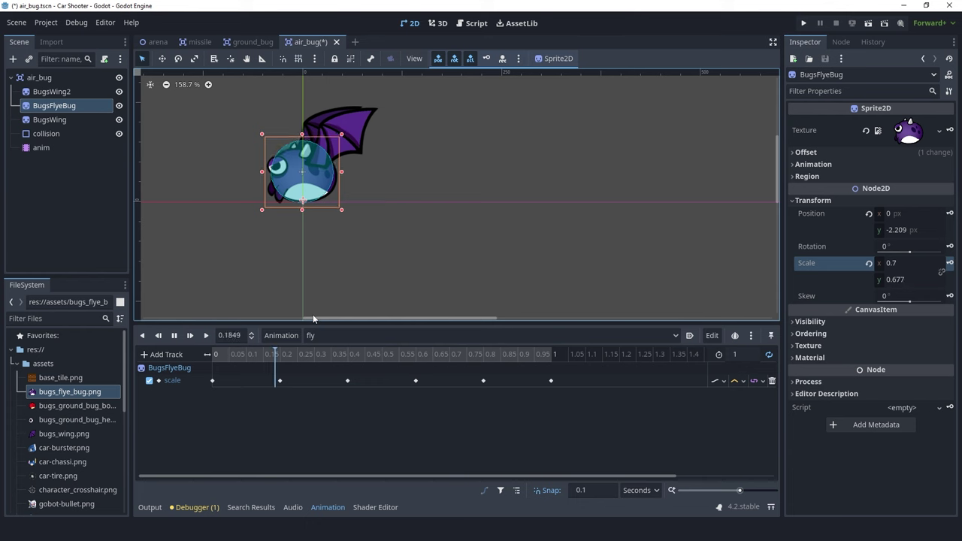
pyautogui.click(179, 338)
# Move BugsWing's pivot to the wing's base for rotating.
pyautogui.click(353, 137)
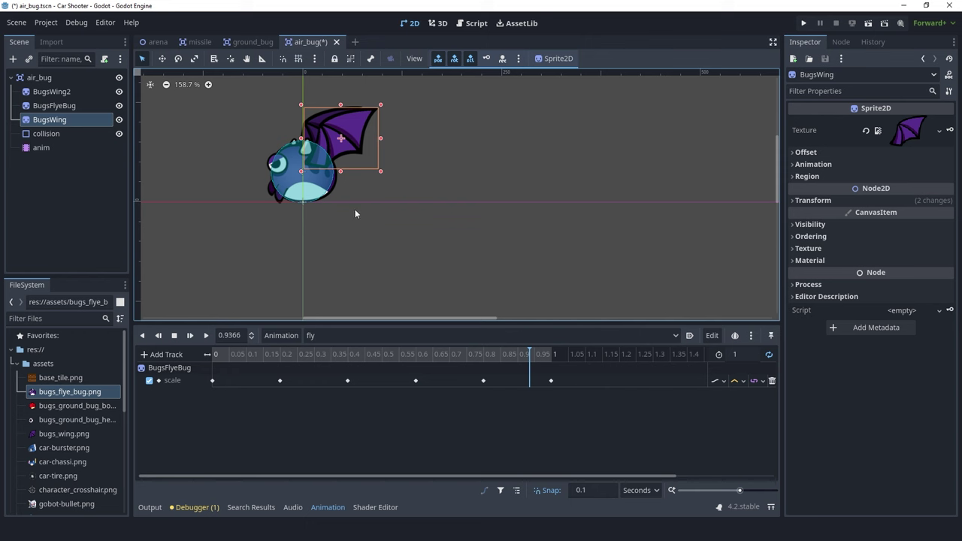
pyautogui.click(813, 201)
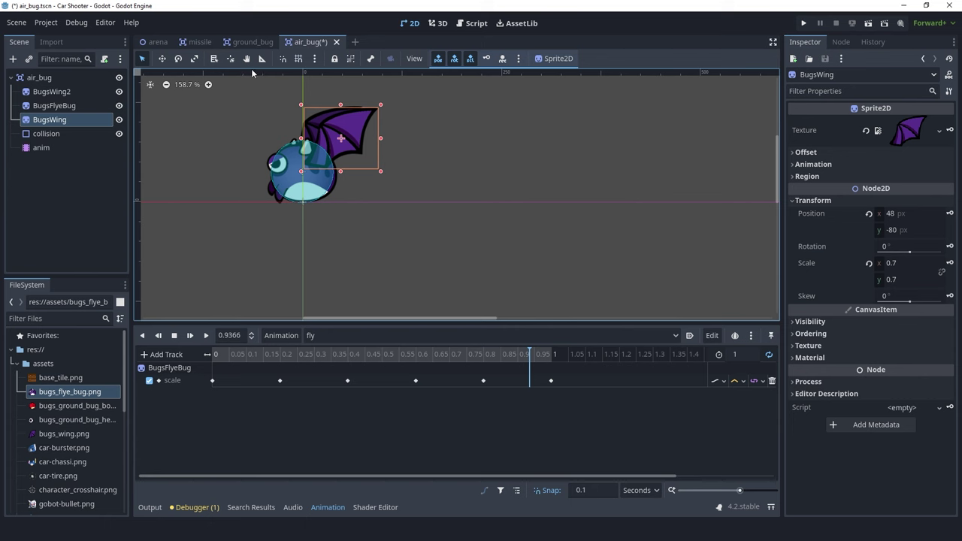
pyautogui.click(178, 59)
pyautogui.moveTo(367, 118); pyautogui.dragTo(369, 118)
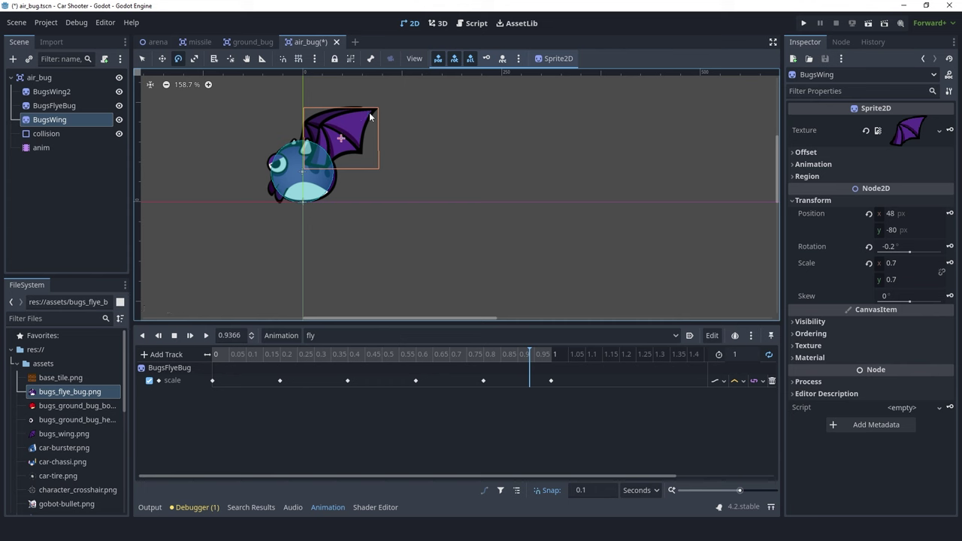
pyautogui.click(231, 59)
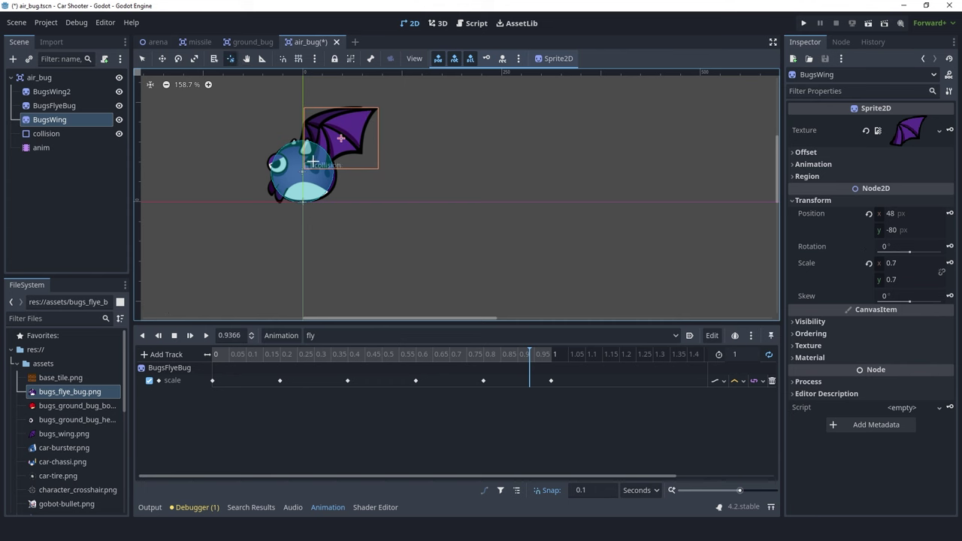
pyautogui.click(313, 161)
pyautogui.click(178, 59)
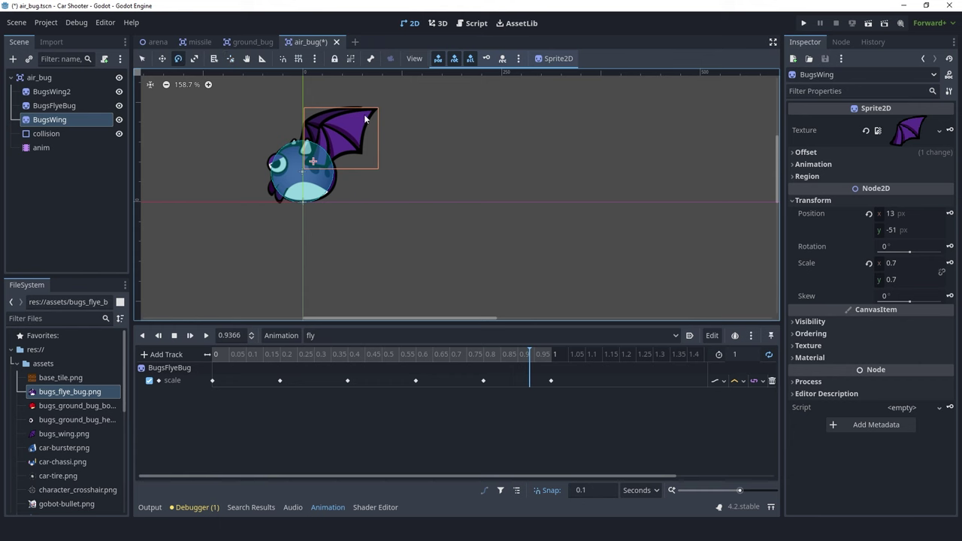
pyautogui.moveTo(364, 115); pyautogui.dragTo(363, 118)
pyautogui.hotkey('ctrl', 'z')
# Key BugsWing's rotation at 0 s and rotate it down at 0.2 s.
pyautogui.click(216, 357)
pyautogui.click(951, 246)
pyautogui.click(442, 298)
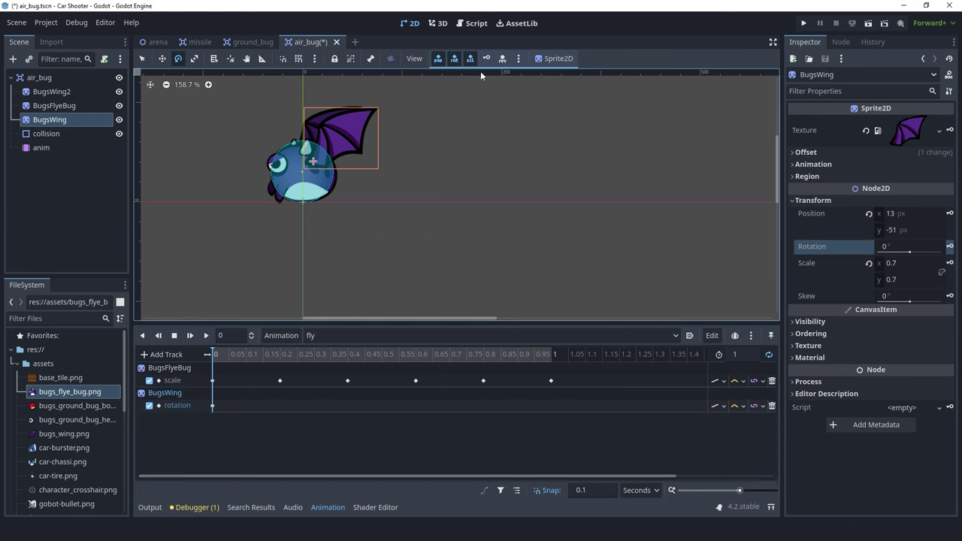
pyautogui.click(281, 355)
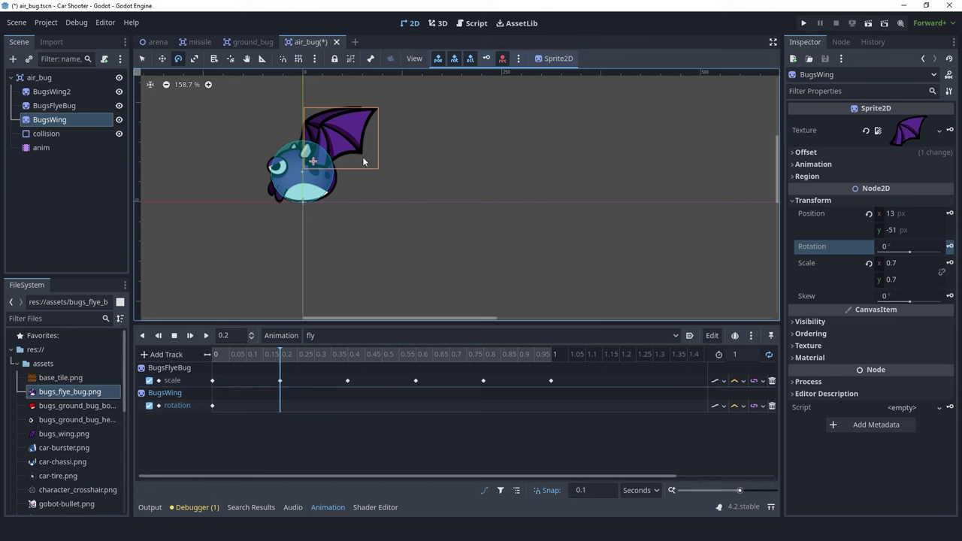
pyautogui.moveTo(373, 136); pyautogui.dragTo(379, 149)
# Rotate the wing up at 0.8 s, key 1 s, and preview the flap.
pyautogui.click(338, 360)
pyautogui.click(416, 358)
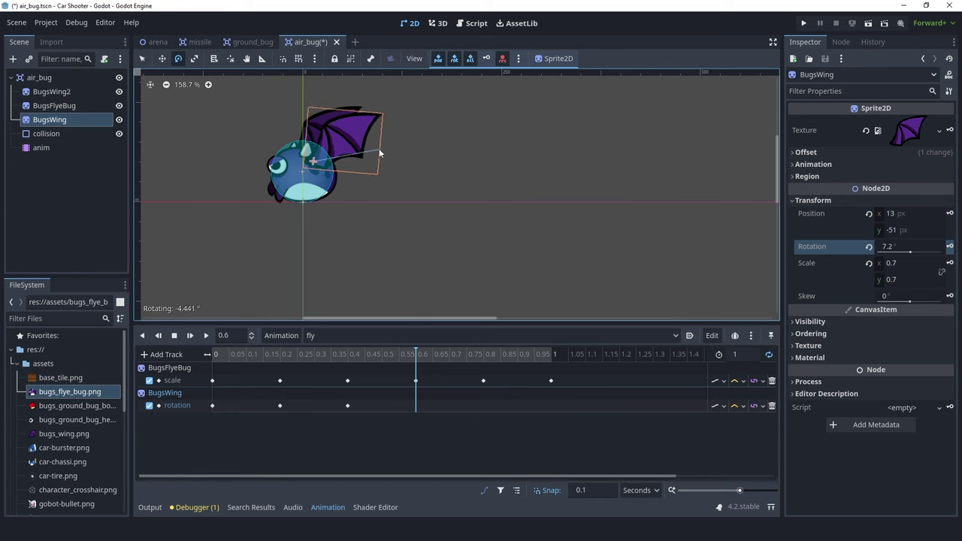
pyautogui.click(483, 355)
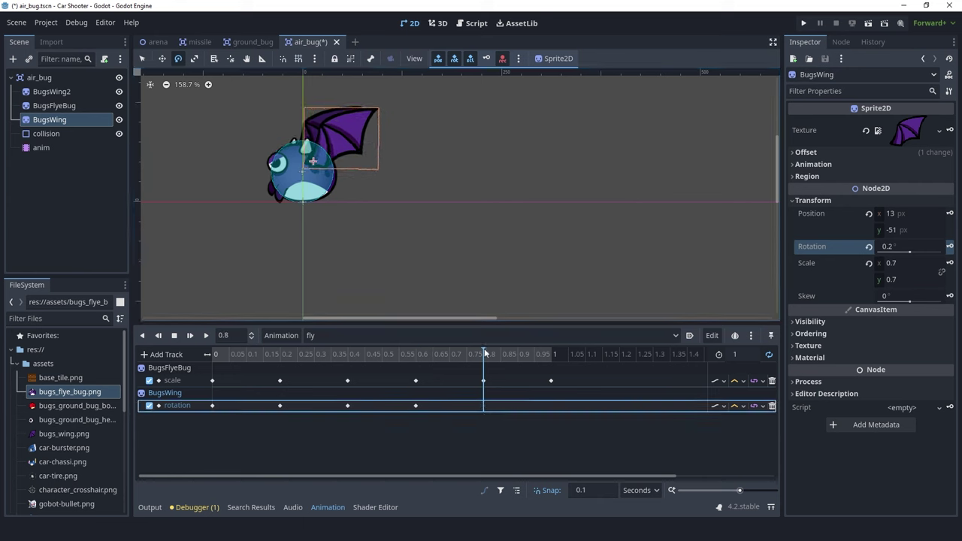
pyautogui.moveTo(376, 111); pyautogui.dragTo(369, 108)
pyautogui.click(551, 356)
pyautogui.moveTo(307, 357); pyautogui.dragTo(229, 356)
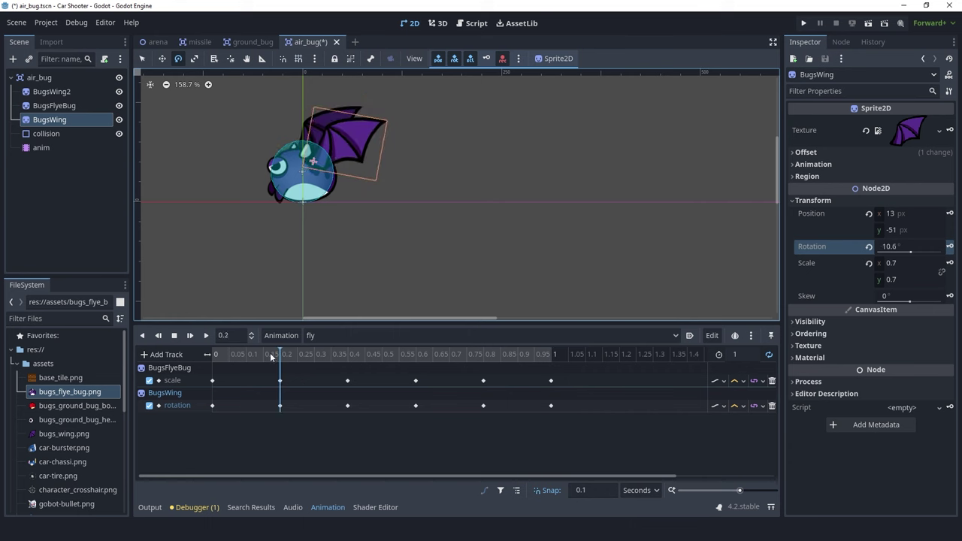
pyautogui.click(205, 335)
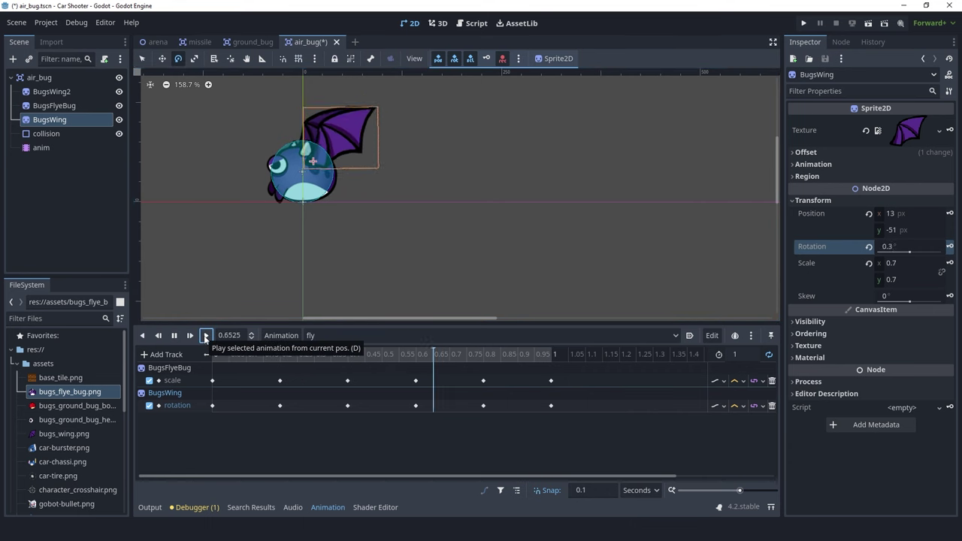
pyautogui.click(176, 336)
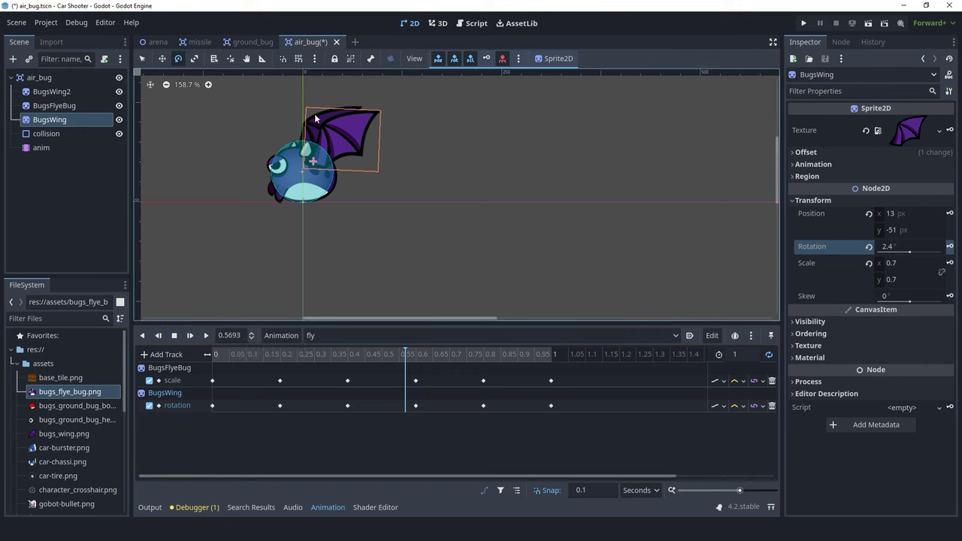
# Key BugsWing2's rotation in the fly animation every 0.2 s from 0 to 1 s.
pyautogui.click(260, 90)
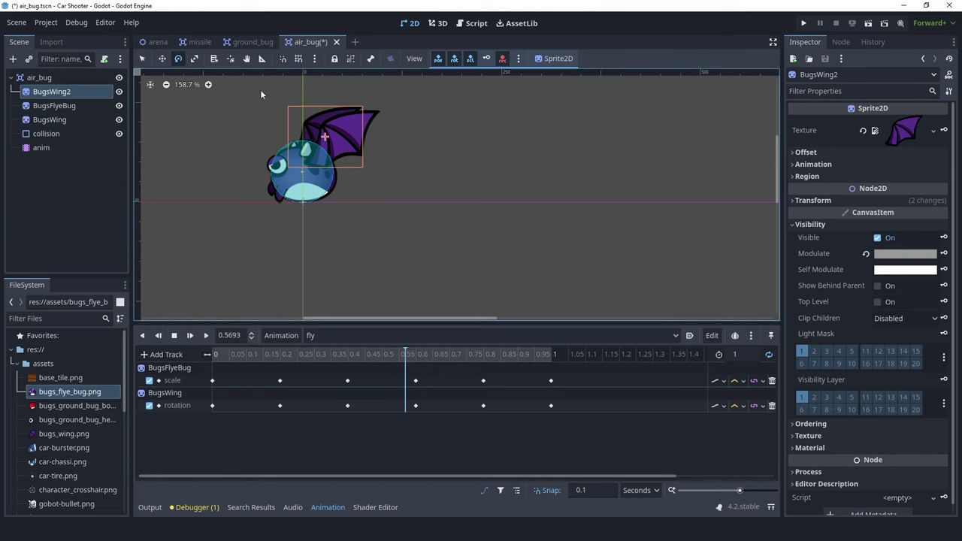
pyautogui.click(814, 200)
pyautogui.click(944, 246)
pyautogui.click(443, 299)
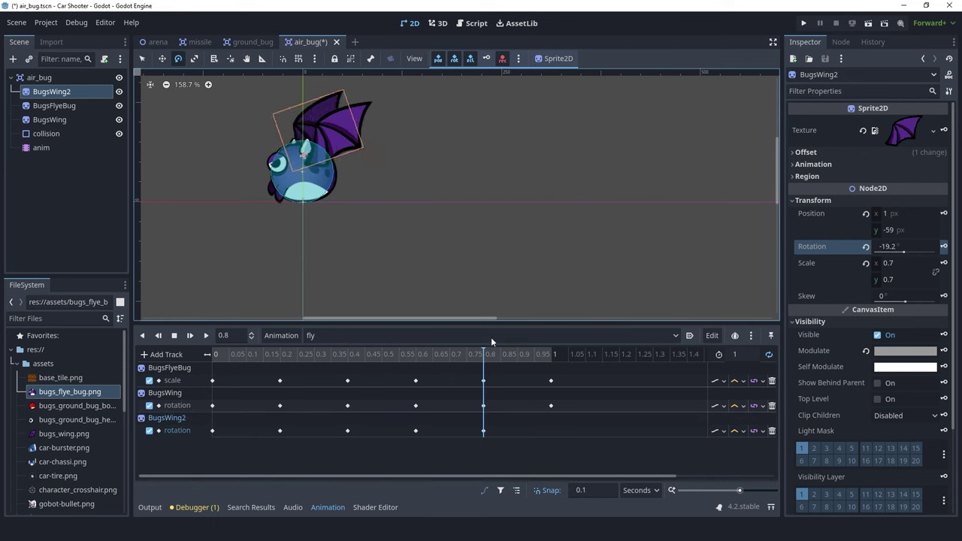
pyautogui.click(190, 336)
# Preview the fly animation, set it to autoplay on load, and save air_bug.tscn.
pyautogui.click(197, 339)
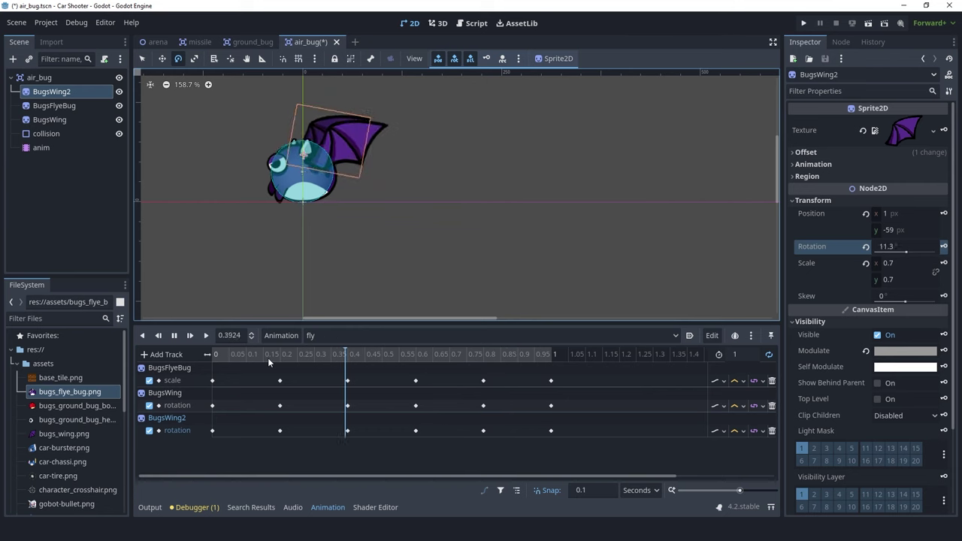
pyautogui.press('s')
pyautogui.click(690, 336)
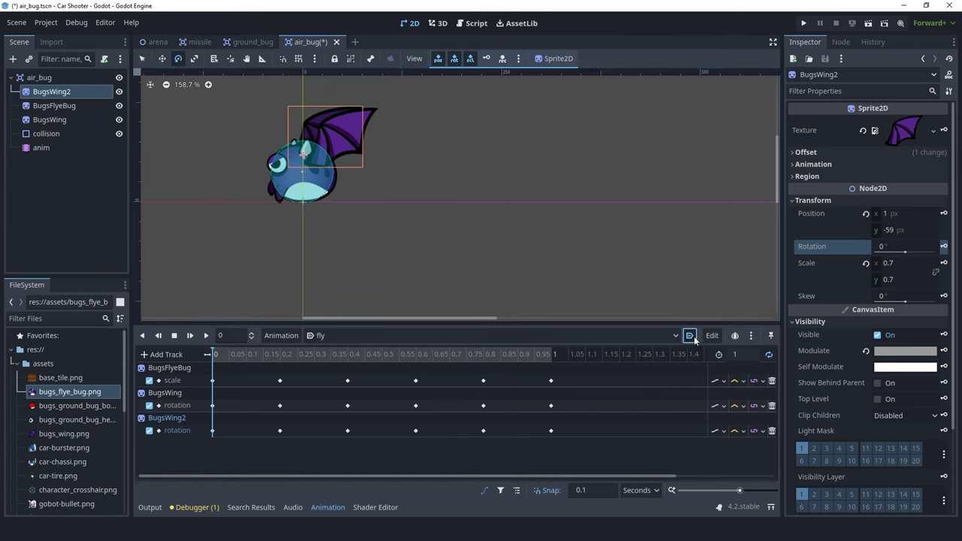
pyautogui.hotkey('ctrl', 's')
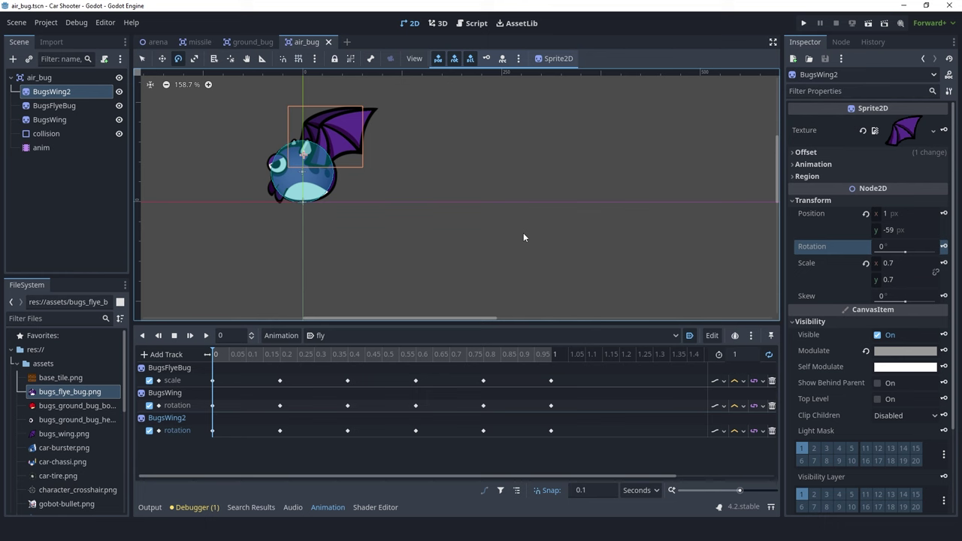
# Create a new enemy_base.gd script extending Node in the res://script folder.
pyautogui.click(473, 25)
pyautogui.click(144, 59)
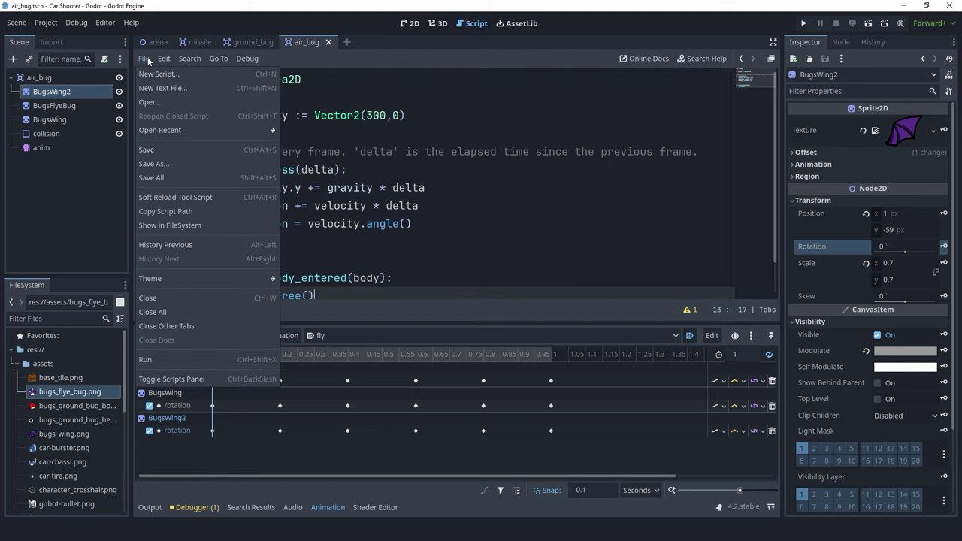
pyautogui.click(162, 74)
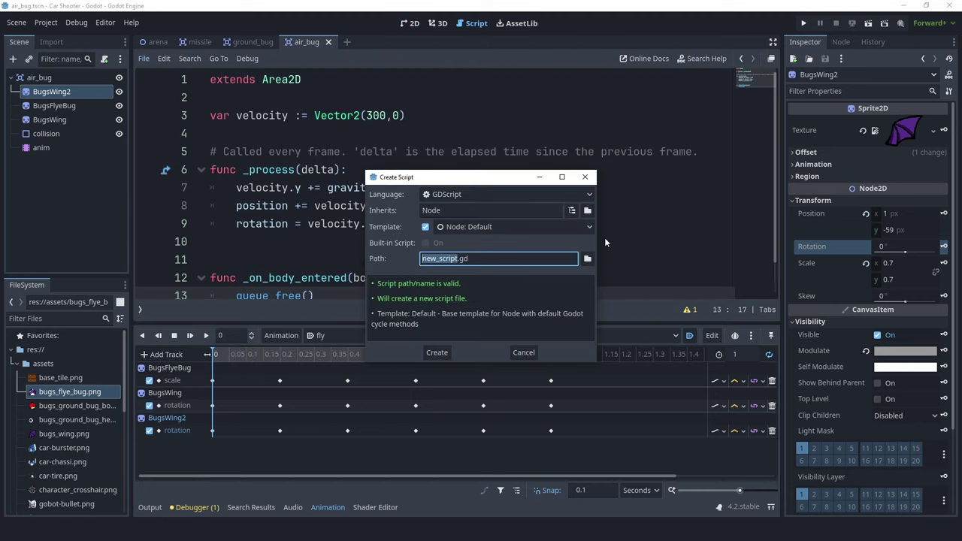
pyautogui.click(587, 258)
pyautogui.doubleClick(488, 158)
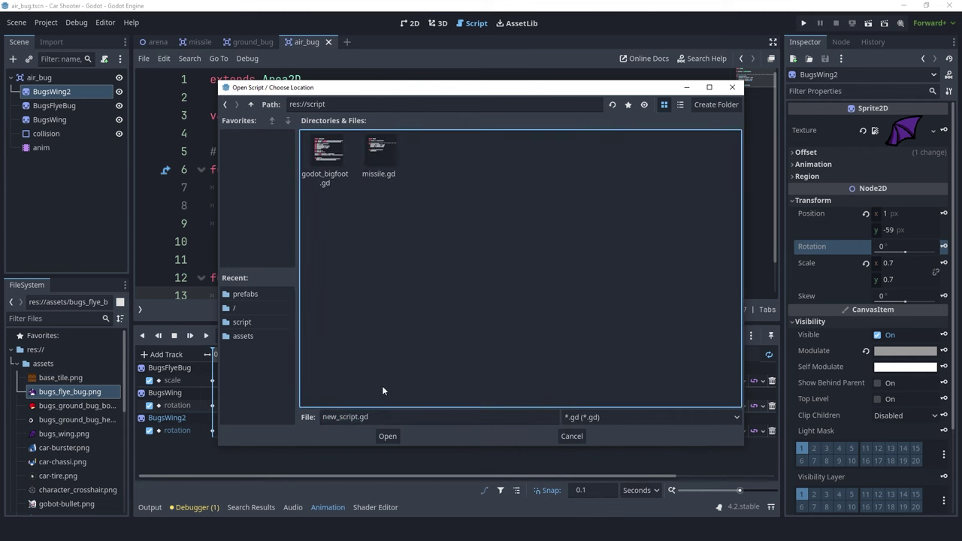
pyautogui.click(374, 416)
pyautogui.hotkey('ctrl', 'a')
pyautogui.write('en')
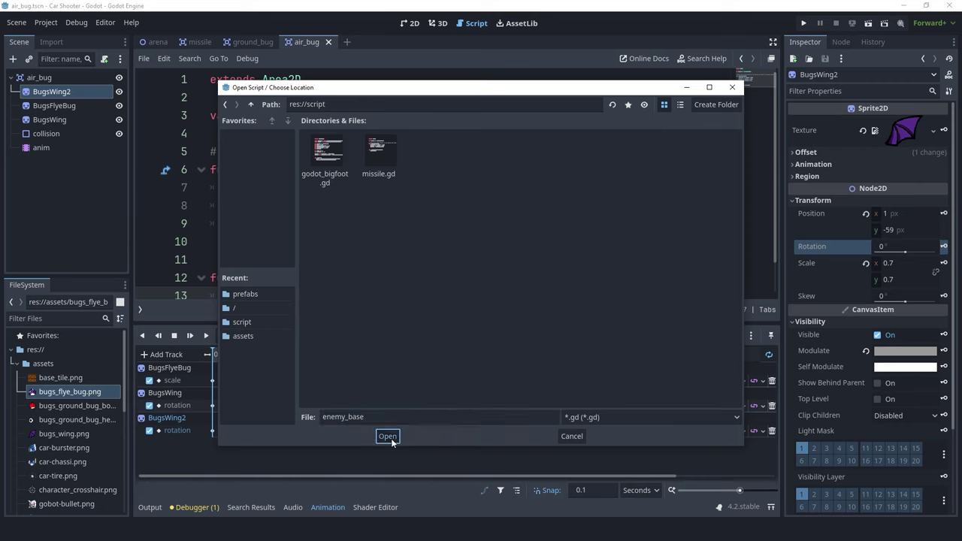
pyautogui.click(389, 437)
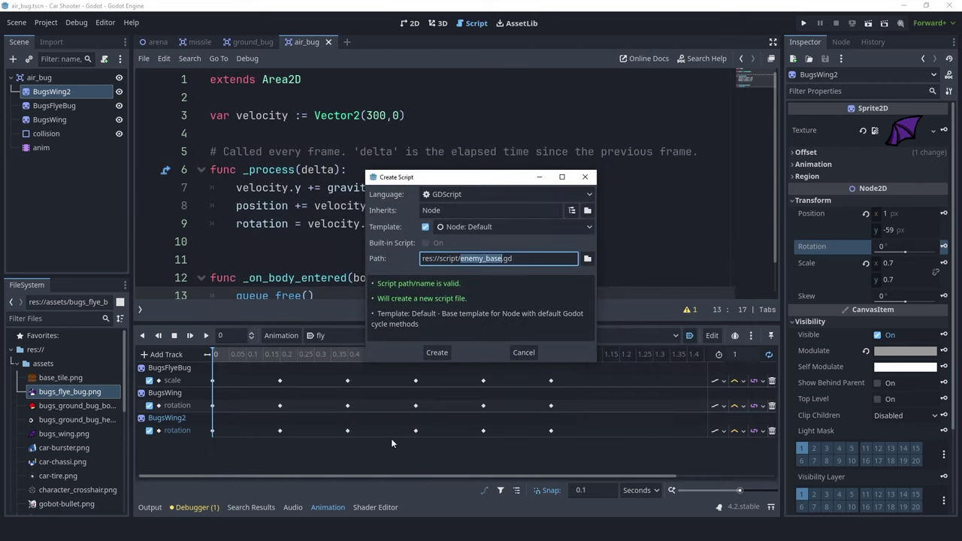
pyautogui.click(441, 353)
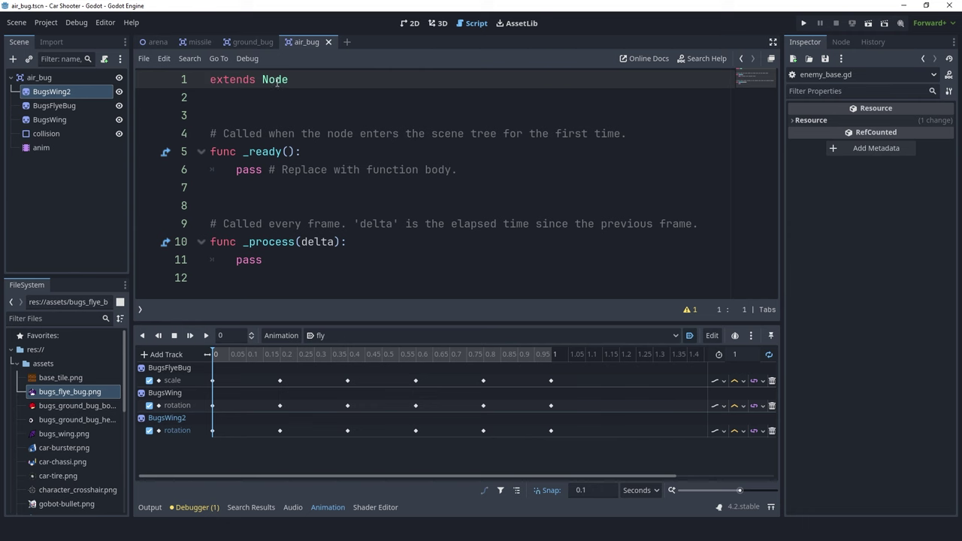
pyautogui.doubleClick(277, 83)
pyautogui.write('Are')
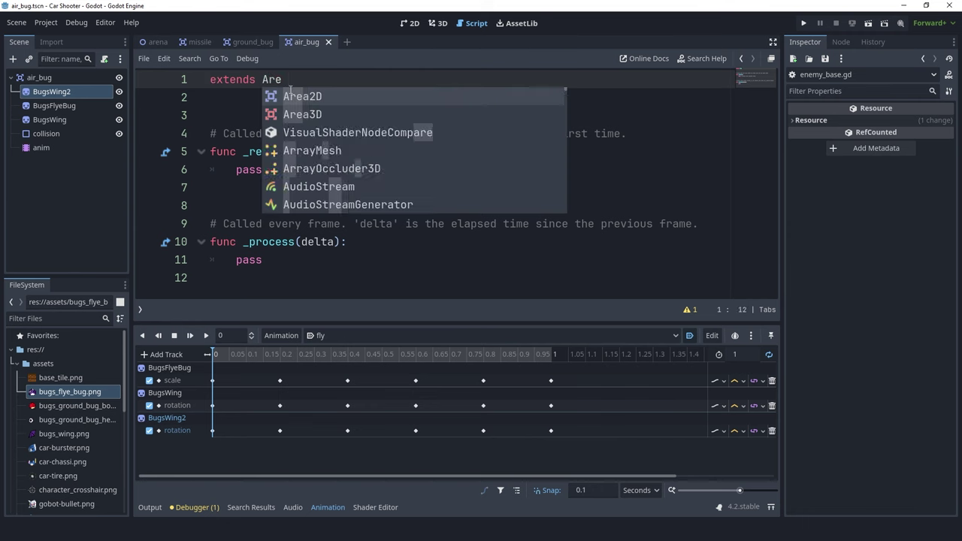
pyautogui.write('a')
pyautogui.press('Return')
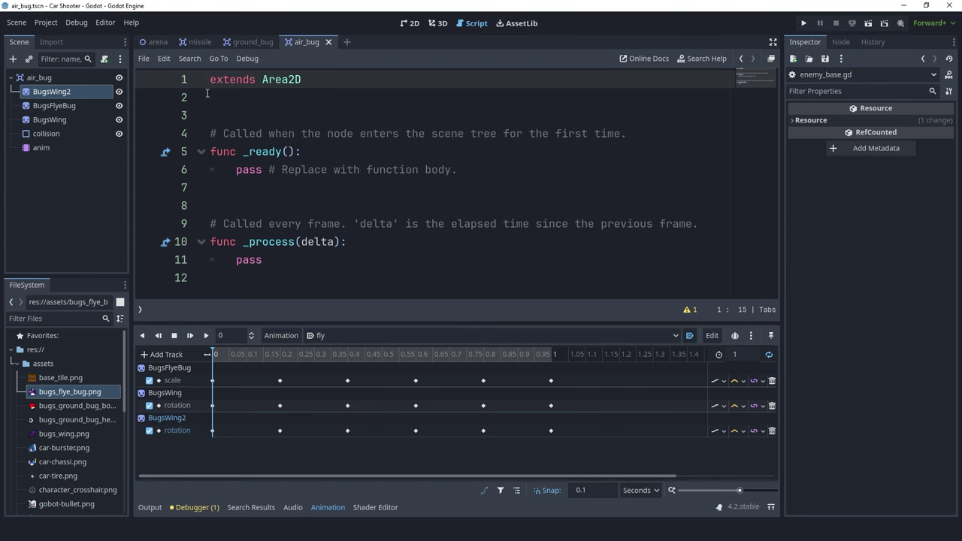
pyautogui.click(236, 105)
pyautogui.press('Return')
pyautogui.write('@')
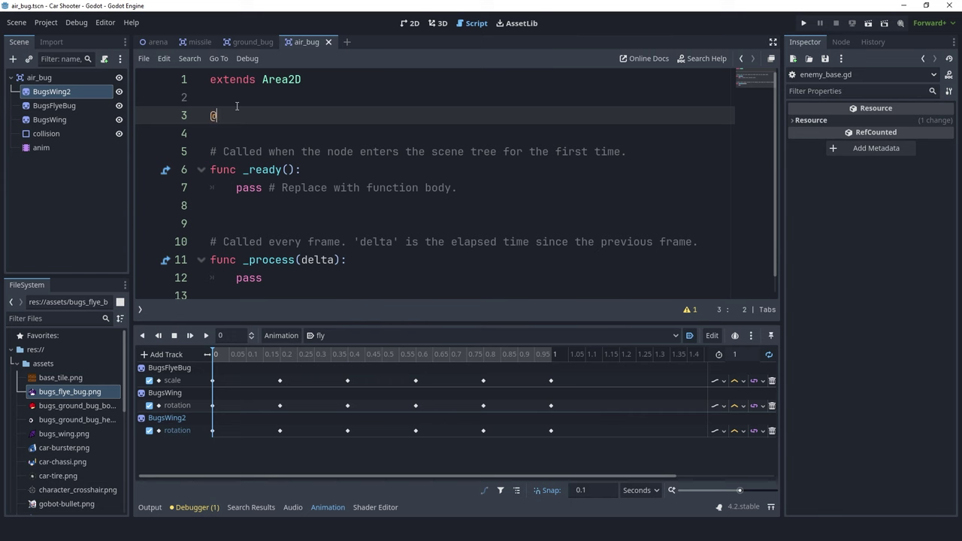
pyautogui.write('export va')
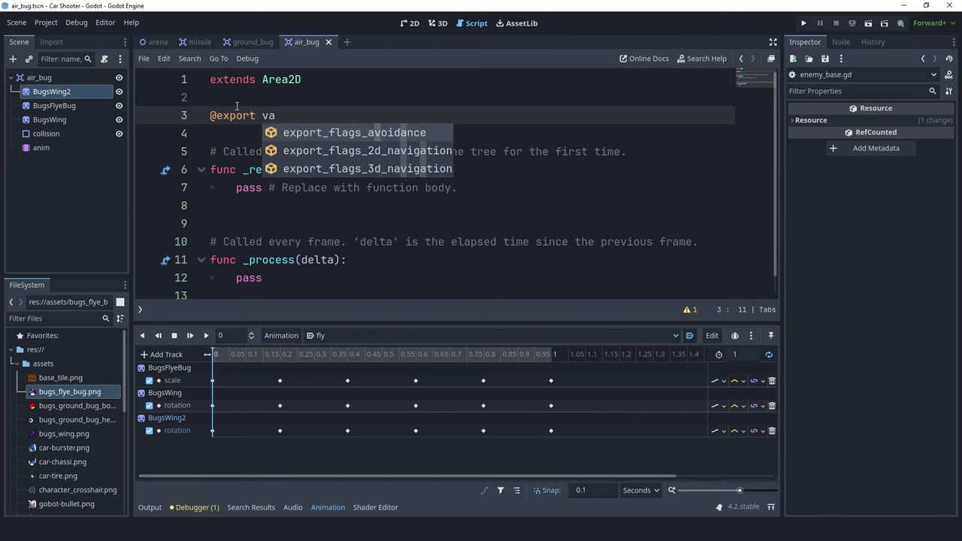
pyautogui.write('r speed := ')
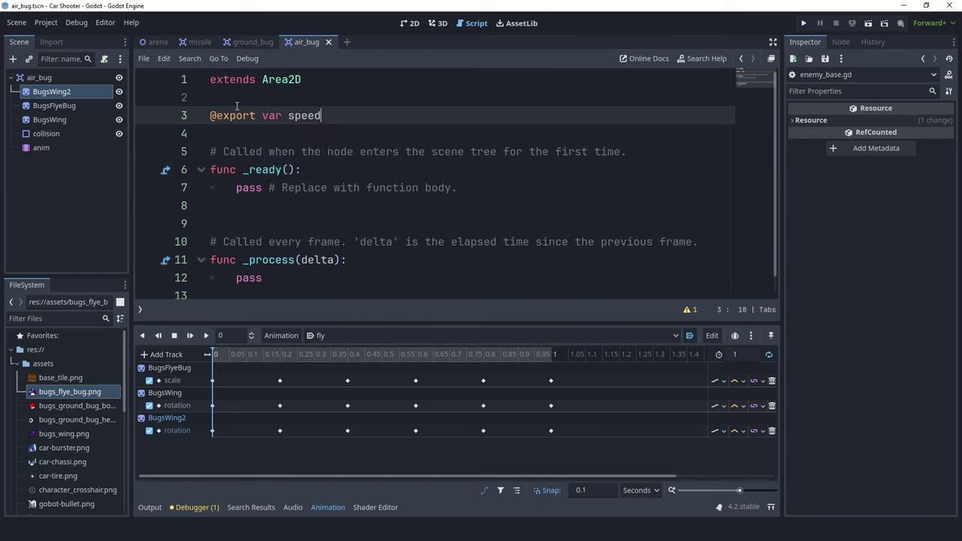
pyautogui.write('10')
pyautogui.write('0.0')
pyautogui.hotkey('ctrl', 's')
# Delete the _ready function and replace pass with position.x -= speed * delta.
pyautogui.moveTo(494, 205); pyautogui.dragTo(207, 143)
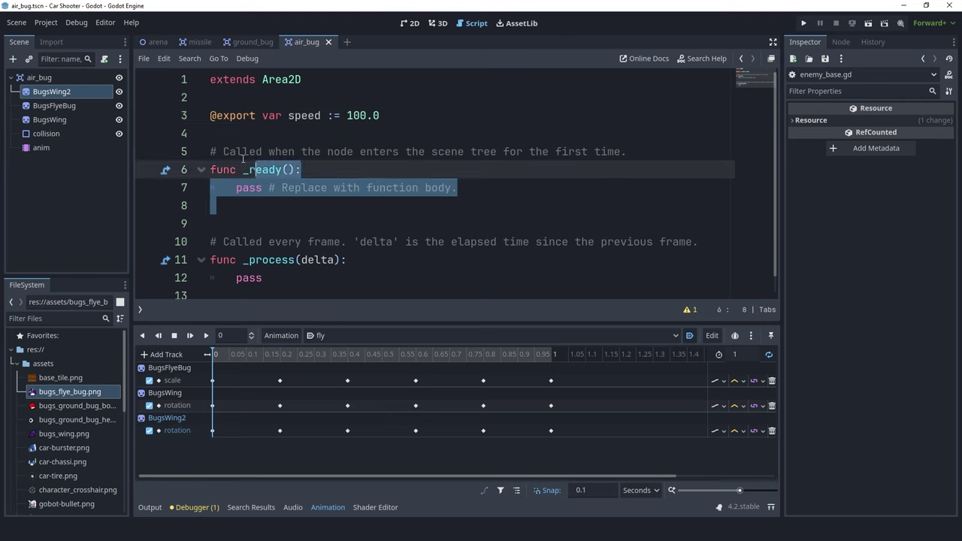
pyautogui.press('Delete')
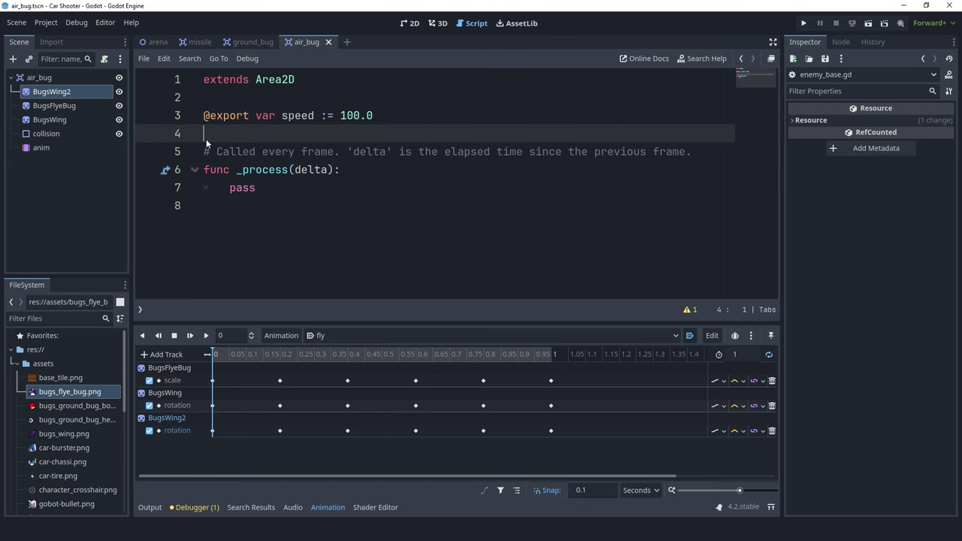
pyautogui.click(266, 189)
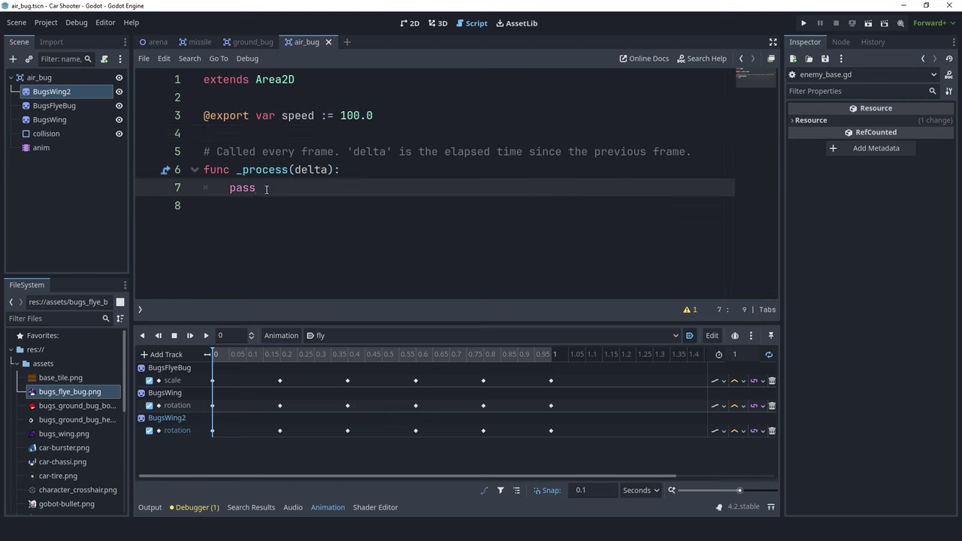
pyautogui.doubleClick(265, 189)
pyautogui.write('position.x')
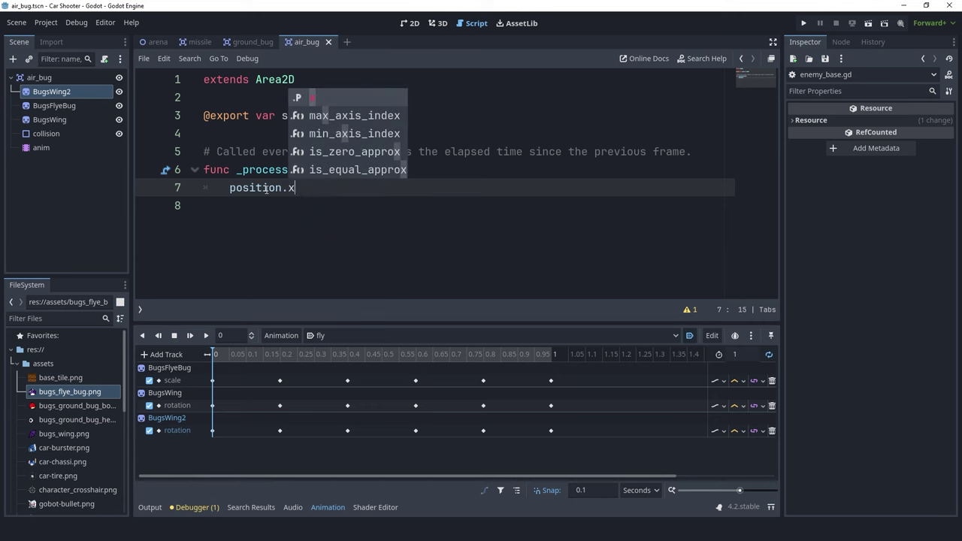
pyautogui.write(' -=')
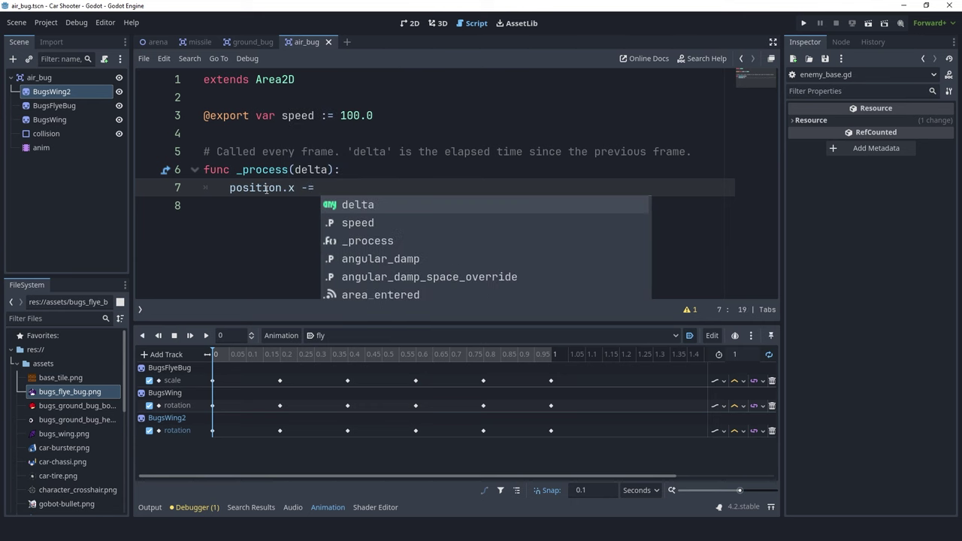
pyautogui.write(' speed *')
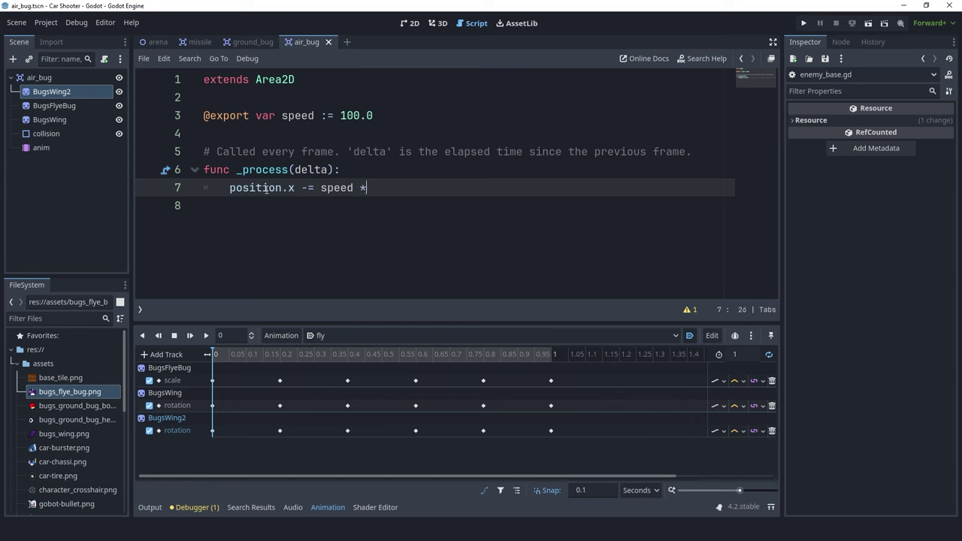
pyautogui.write(' delta')
# Finish the movement line, attach res://script/enemy_base.gd to air_bug, save, and return to arena.
pyautogui.press('Return')
pyautogui.click(47, 78)
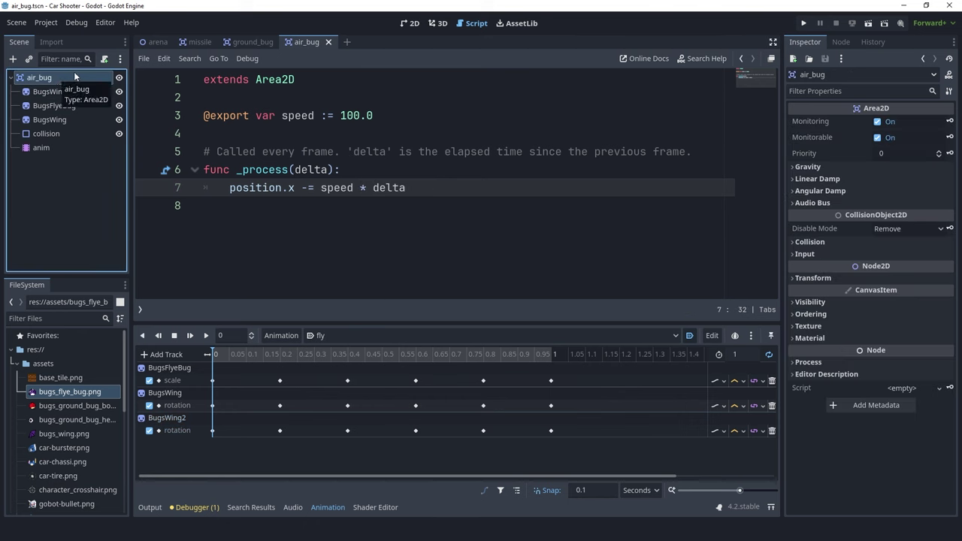
pyautogui.click(105, 61)
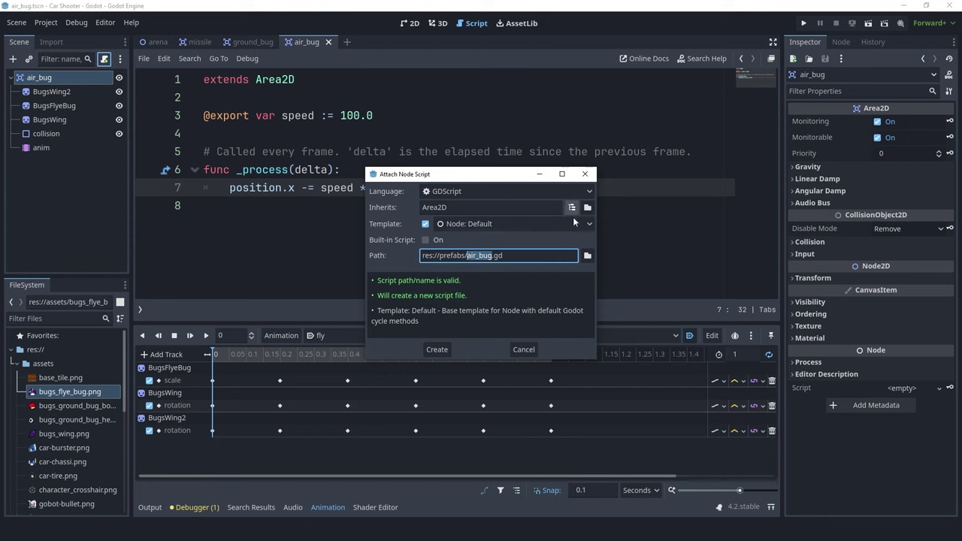
pyautogui.click(587, 255)
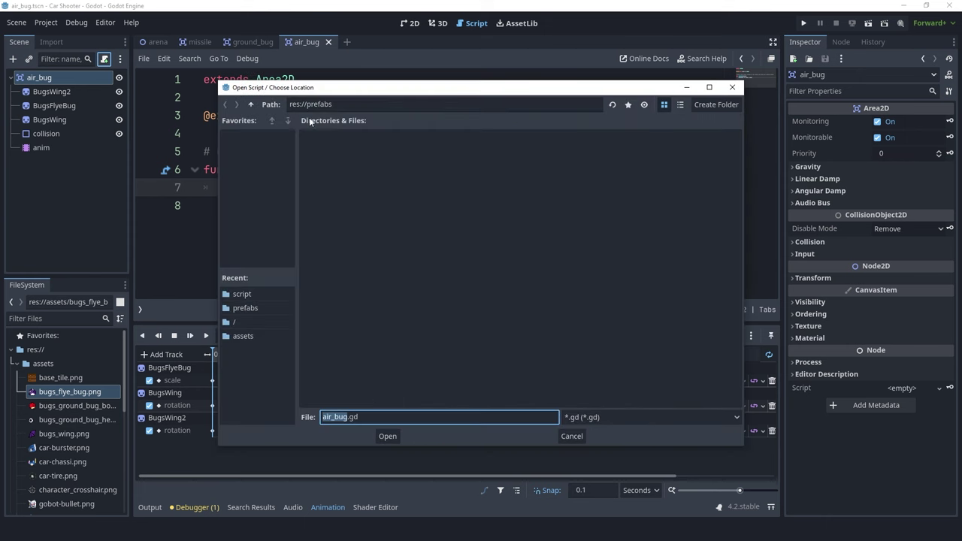
pyautogui.click(251, 104)
pyautogui.doubleClick(493, 158)
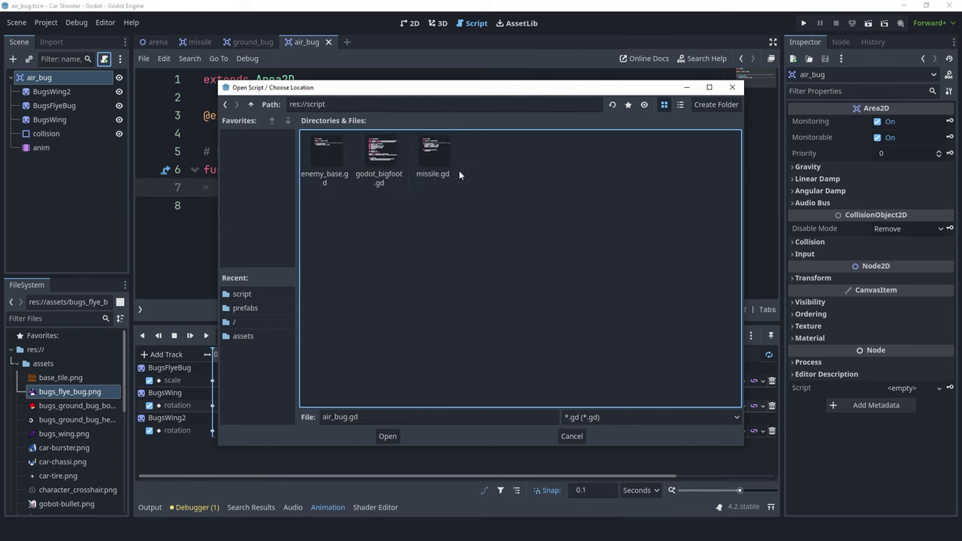
pyautogui.doubleClick(322, 158)
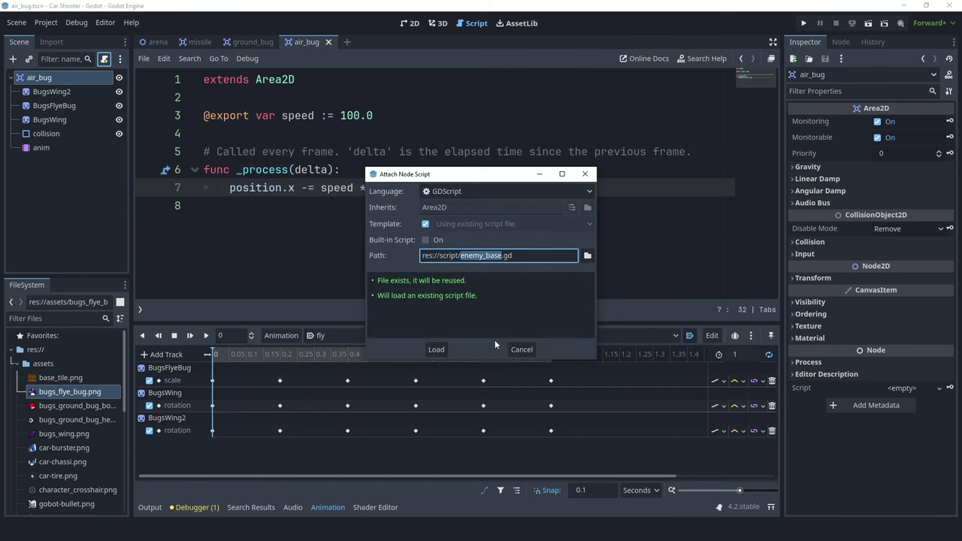
pyautogui.click(437, 350)
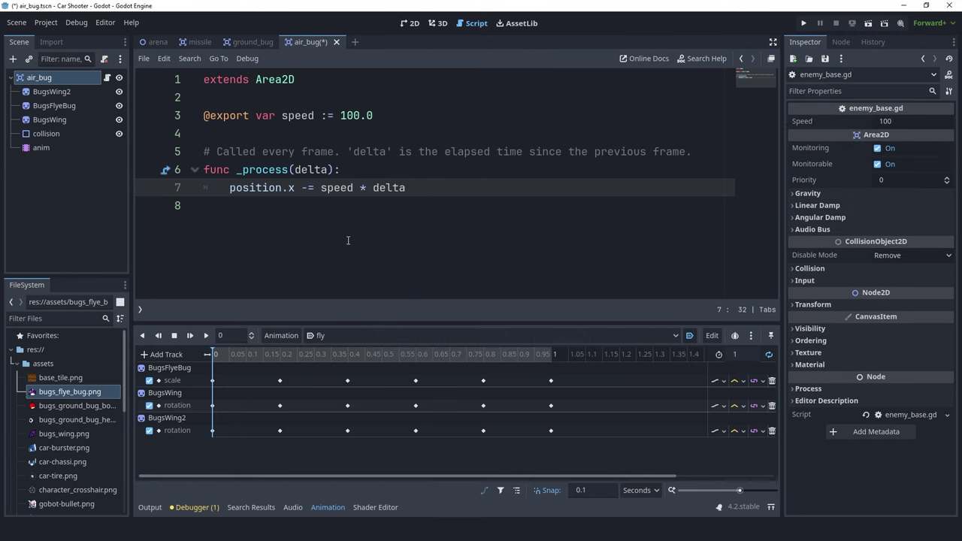
pyautogui.hotkey('ctrl', 's')
pyautogui.click(157, 43)
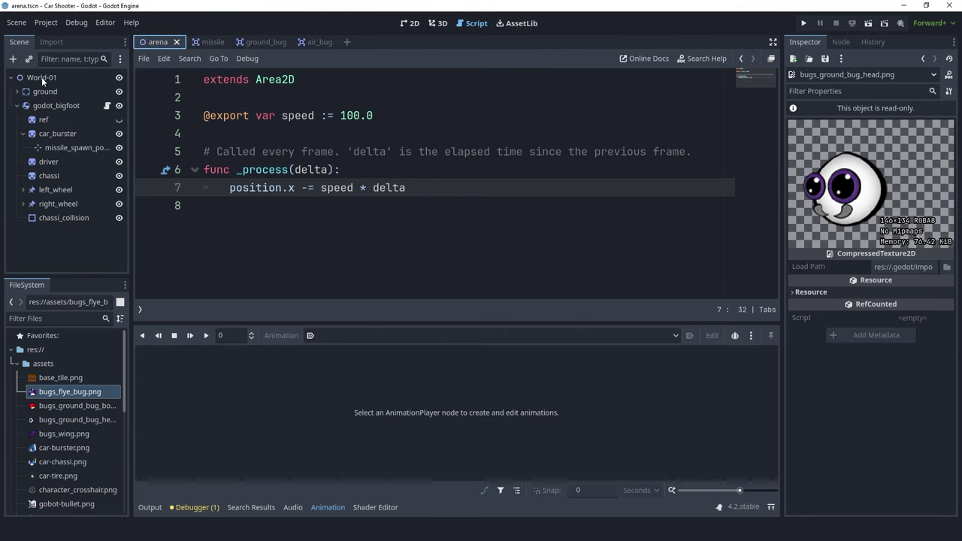
# Instance air_bug.tscn into the arena and move it into the air.
pyautogui.click(410, 23)
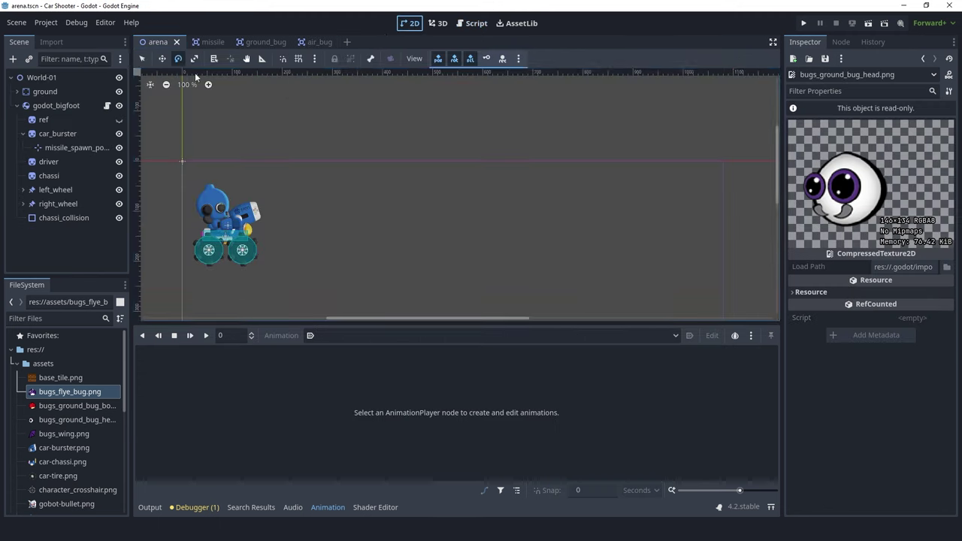
pyautogui.click(29, 59)
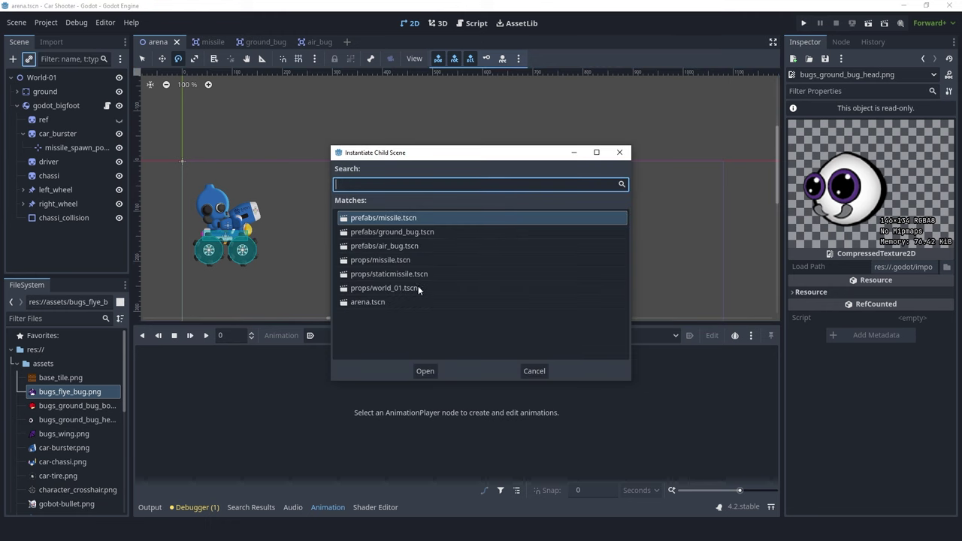
pyautogui.doubleClick(412, 247)
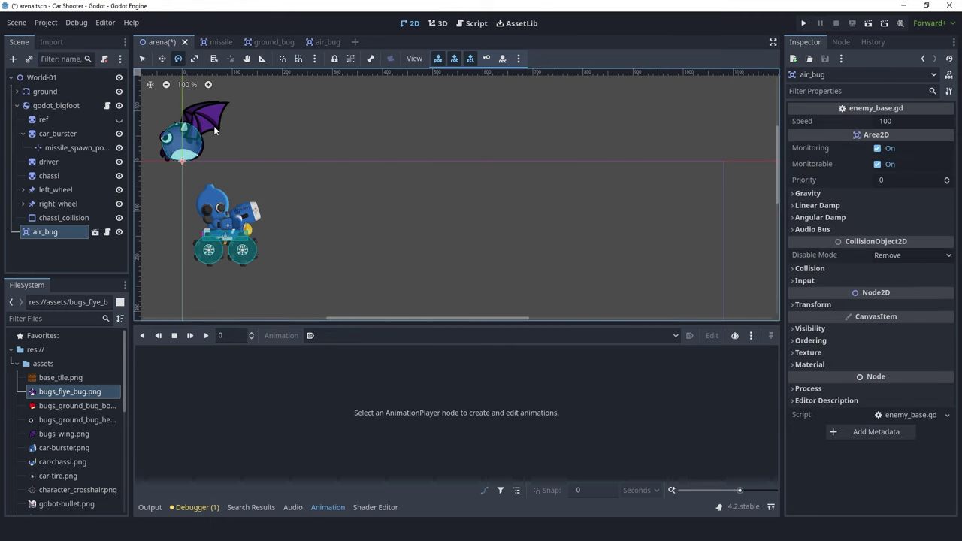
pyautogui.click(162, 59)
pyautogui.moveTo(197, 120); pyautogui.dragTo(582, 247)
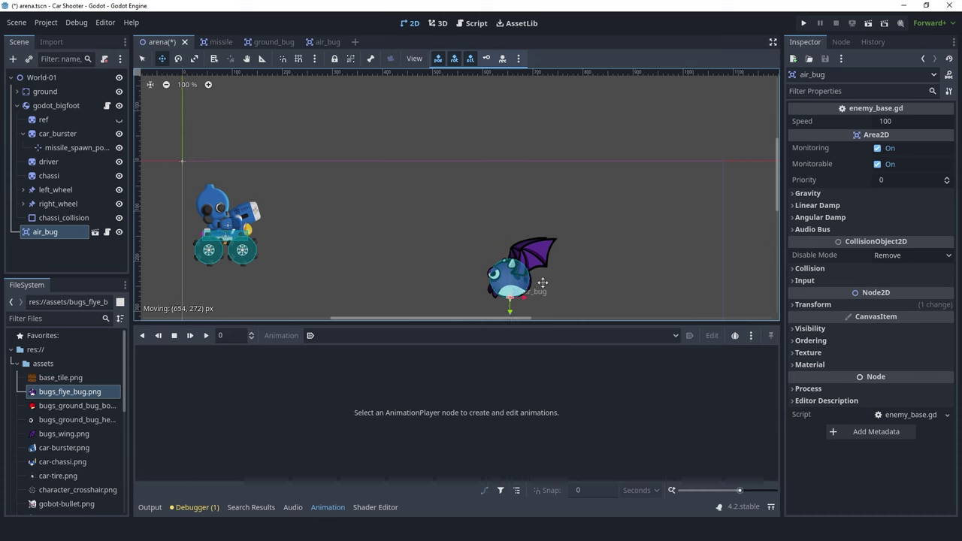
pyautogui.moveTo(582, 246); pyautogui.dragTo(548, 164, button='middle')
# Instance ground_bug.tscn under World-01 and place it on the grass.
pyautogui.click(42, 78)
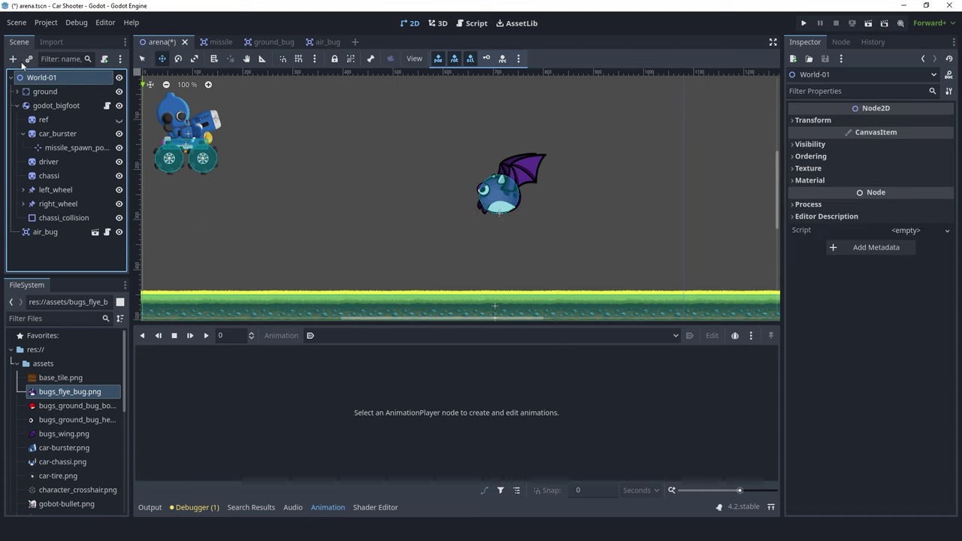
pyautogui.click(30, 59)
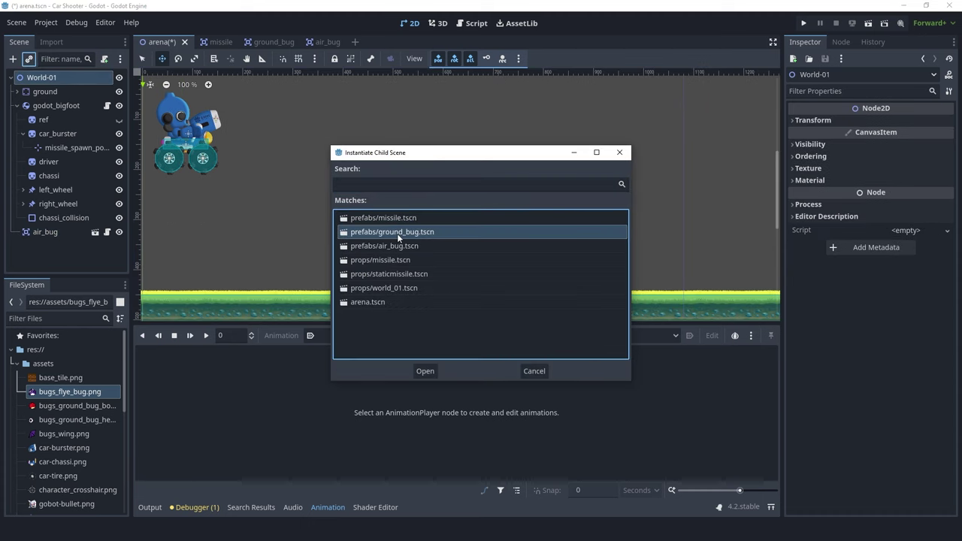
pyautogui.doubleClick(397, 233)
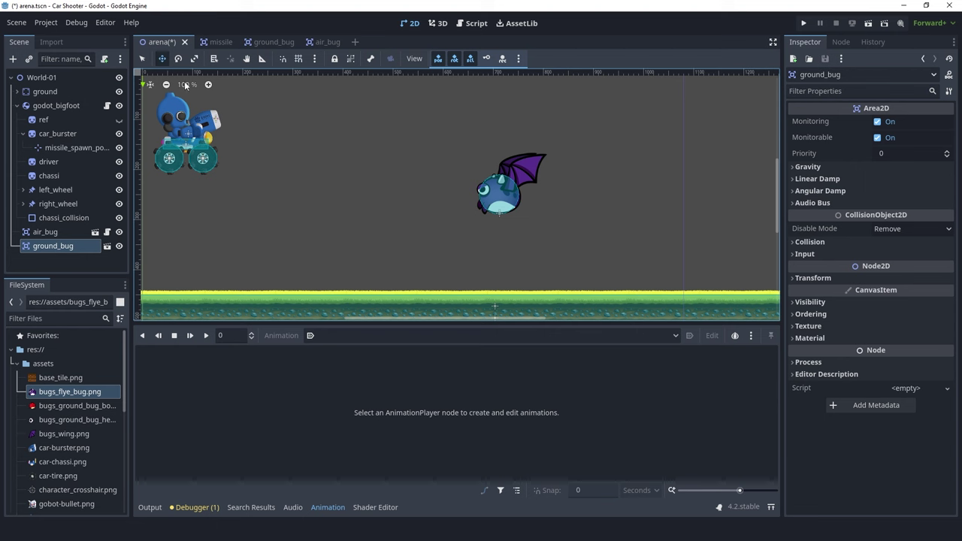
pyautogui.moveTo(456, 194); pyautogui.dragTo(476, 265)
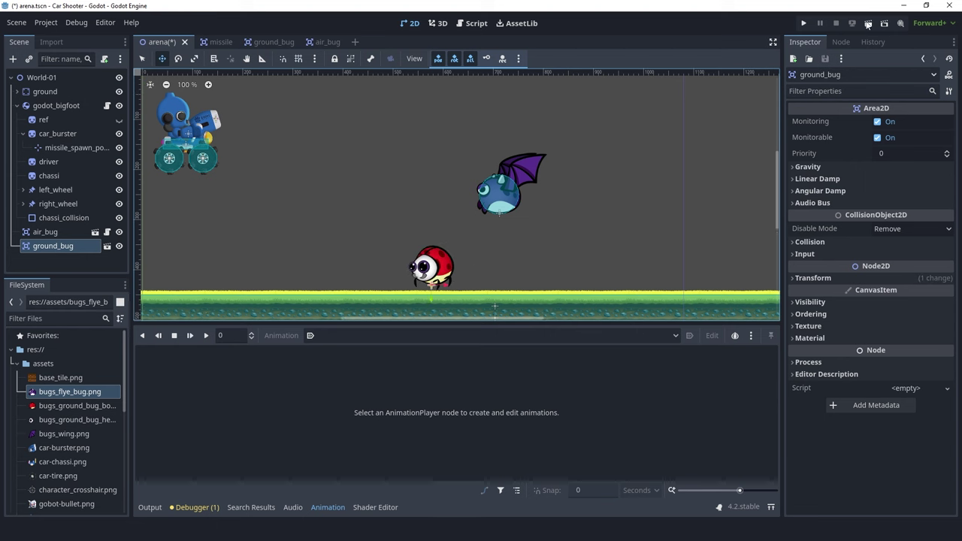
# Test-run the arena scene to watch the bugs, then close the game window.
pyautogui.click(869, 23)
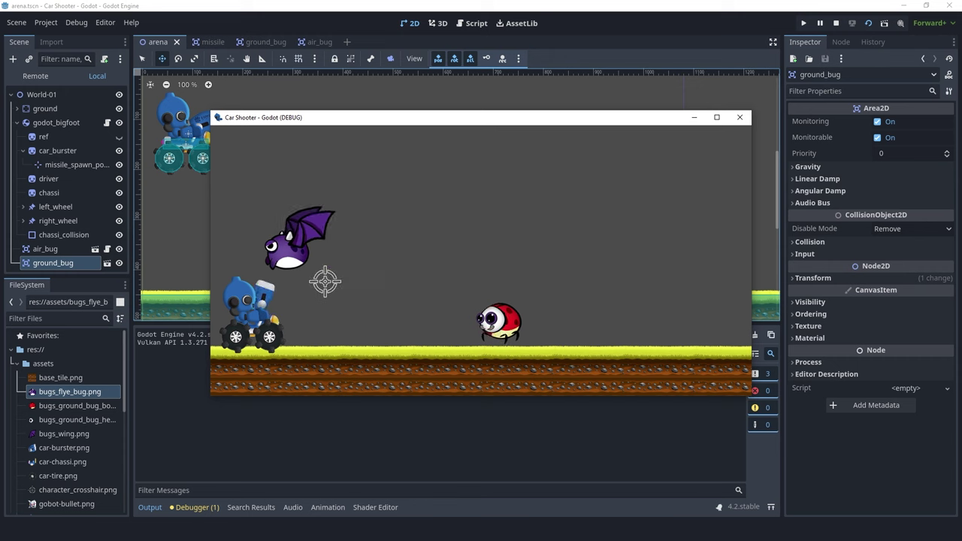
pyautogui.click(739, 117)
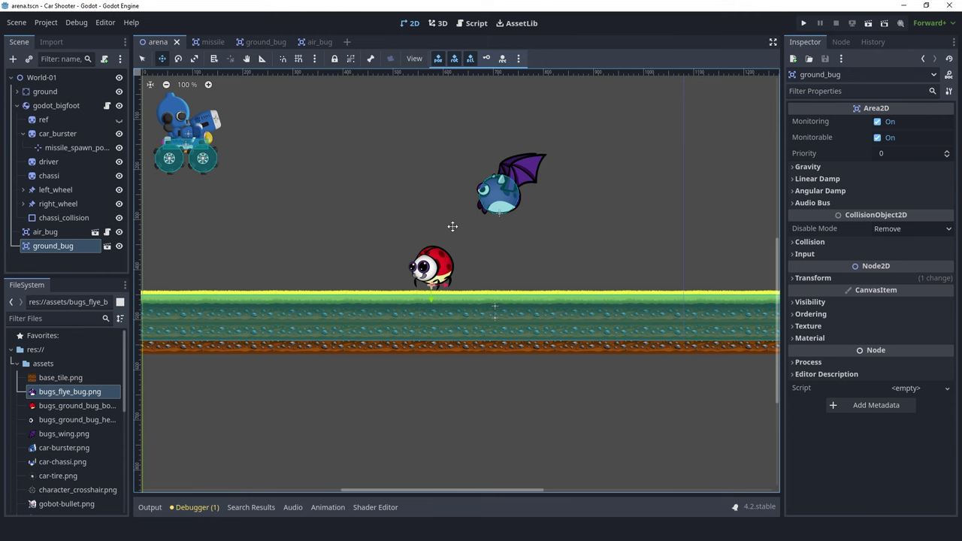
# Attach res://script/enemy_base.gd to the ground_bug root, save, and return to the arena.
pyautogui.click(258, 42)
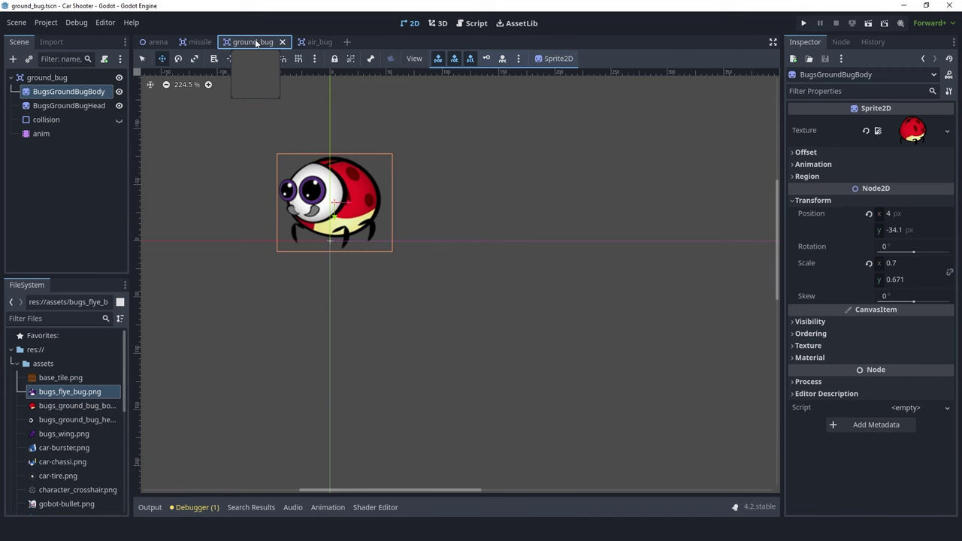
pyautogui.click(88, 79)
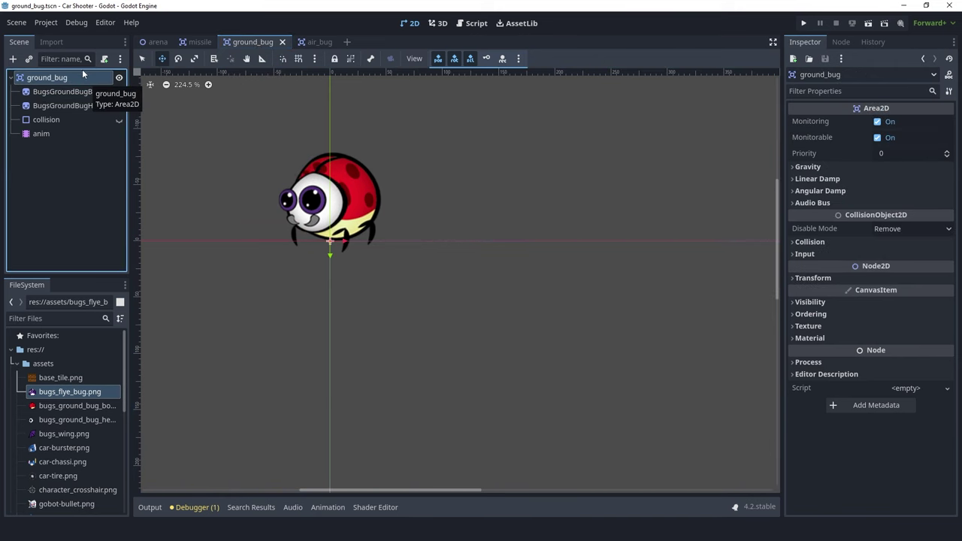
pyautogui.click(104, 58)
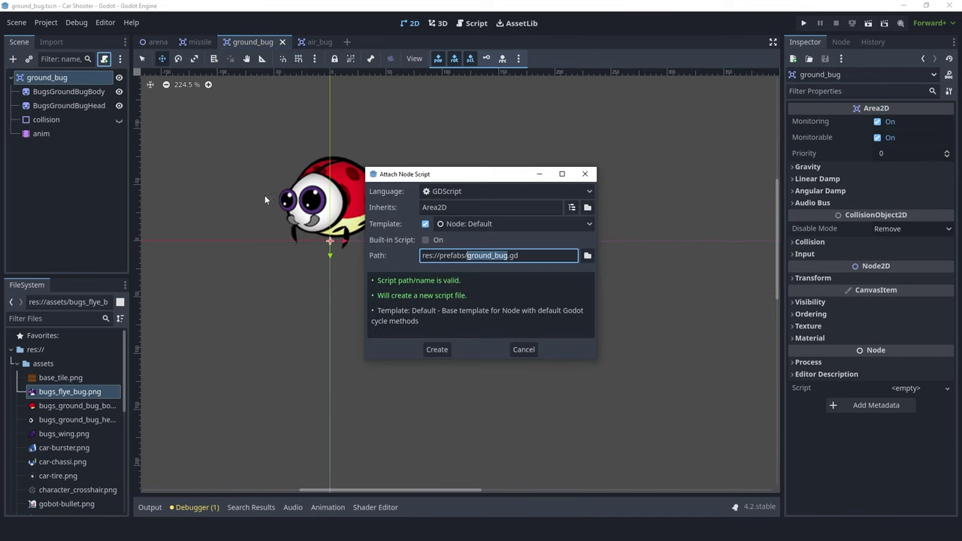
pyautogui.click(587, 256)
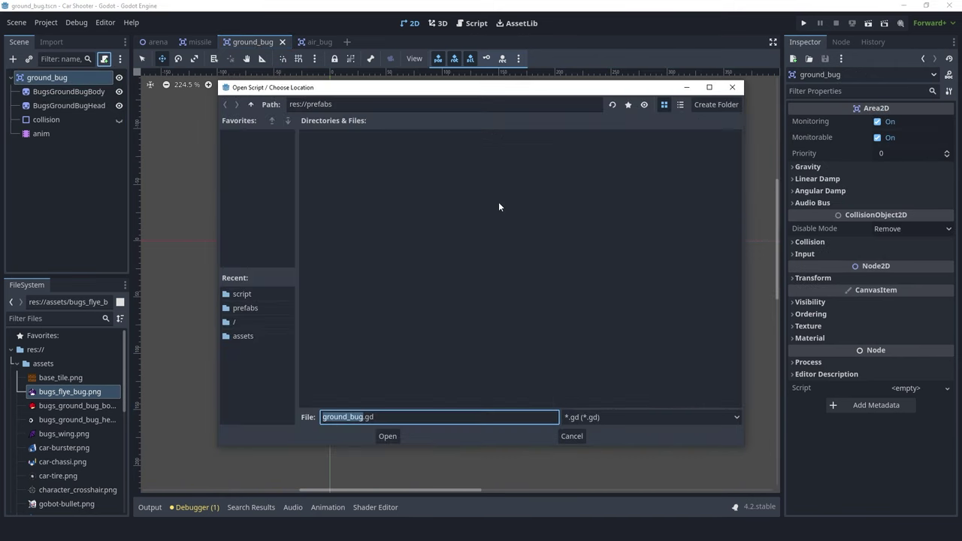
pyautogui.click(250, 105)
pyautogui.doubleClick(489, 160)
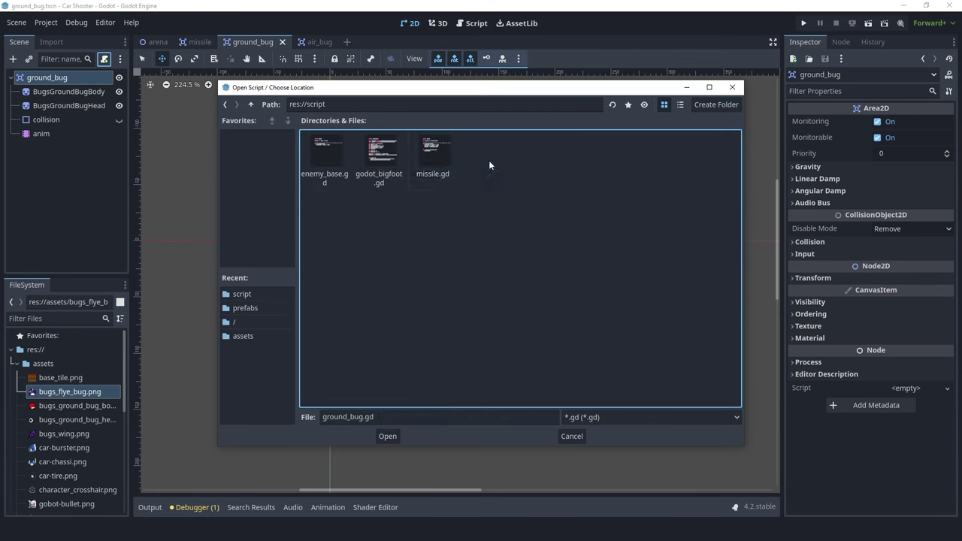
pyautogui.doubleClick(326, 157)
pyautogui.click(436, 348)
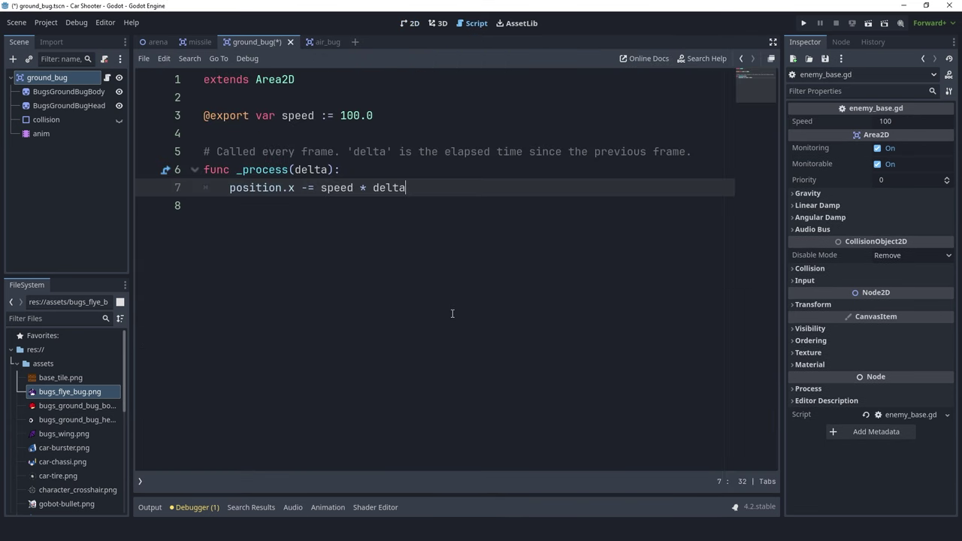
pyautogui.hotkey('ctrl', 's')
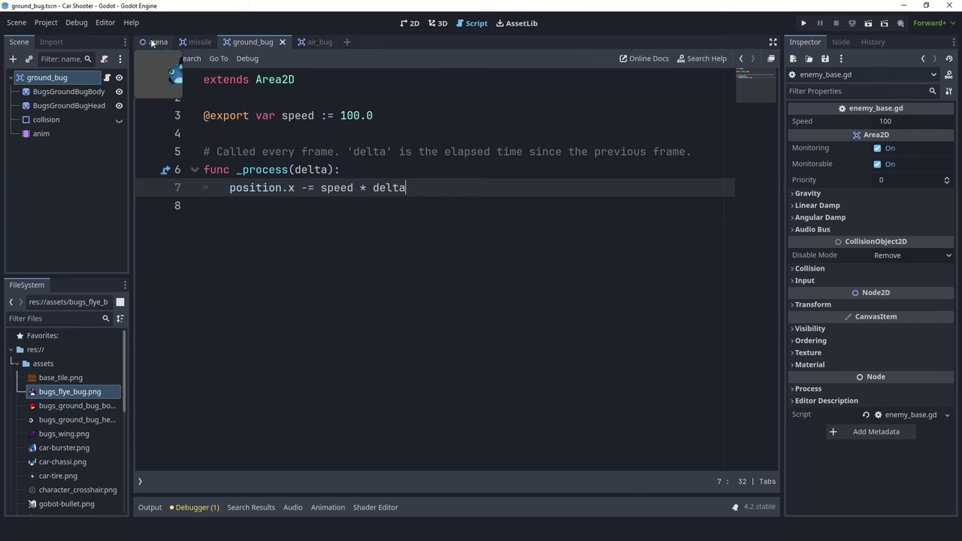
pyautogui.click(154, 43)
# Select the arena's air_bug instance and set its Speed to 150.
pyautogui.click(415, 24)
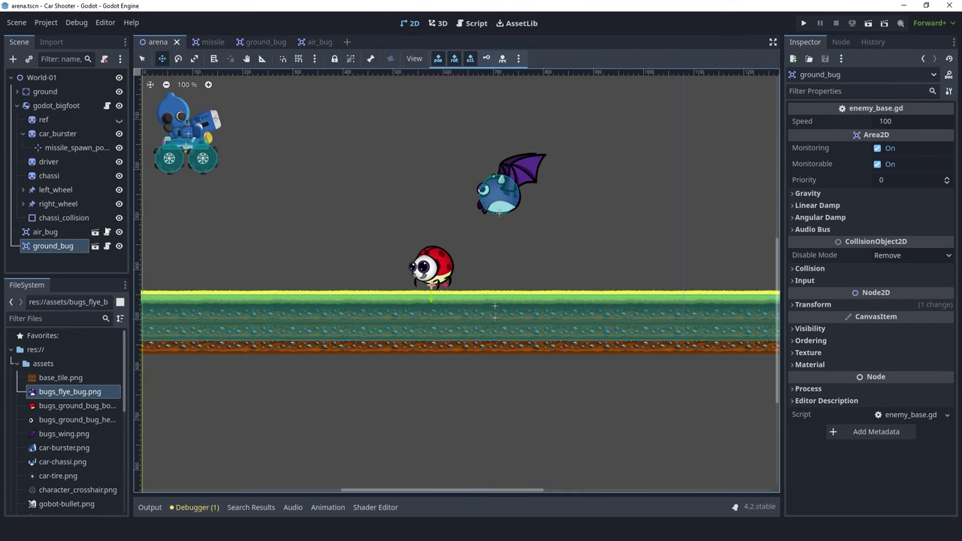
pyautogui.click(45, 232)
pyautogui.click(54, 246)
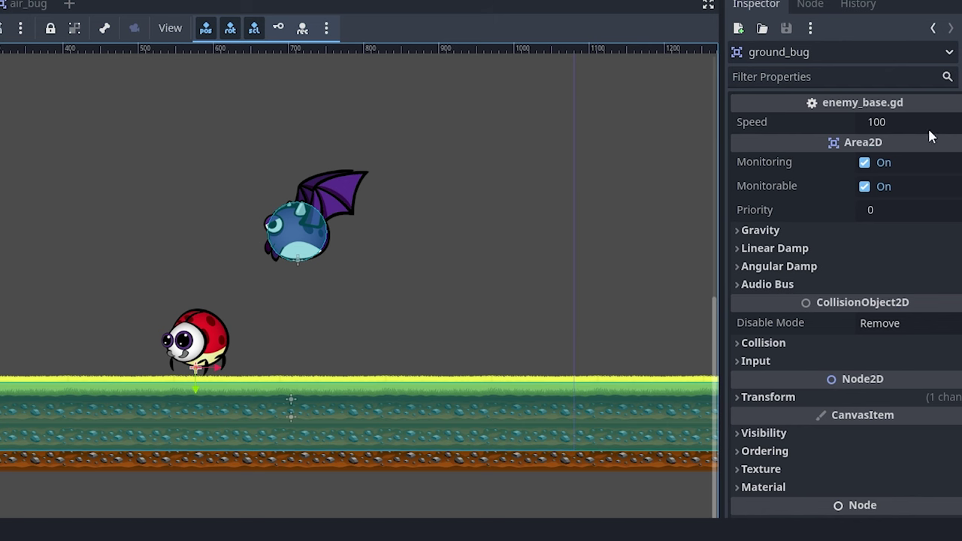
pyautogui.click(297, 229)
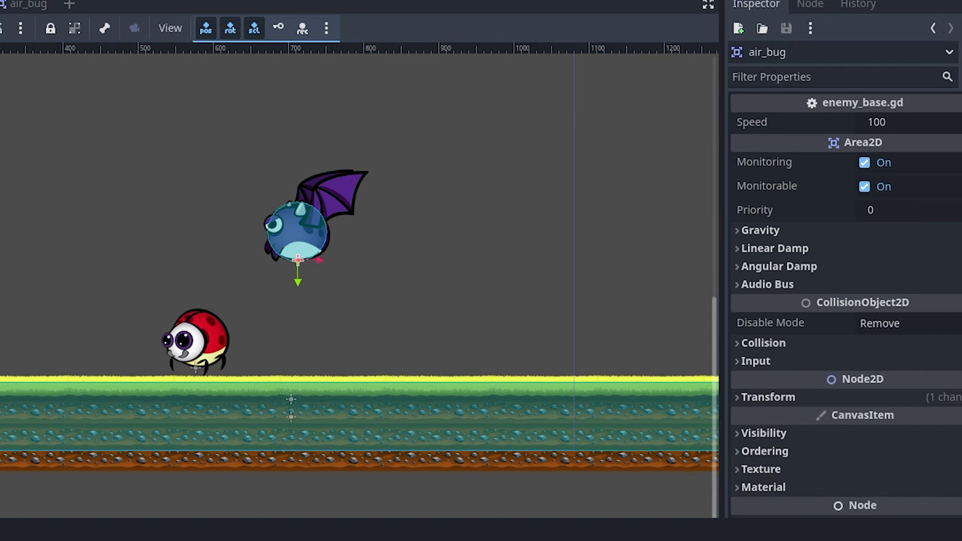
pyautogui.click(894, 125)
pyautogui.write('150')
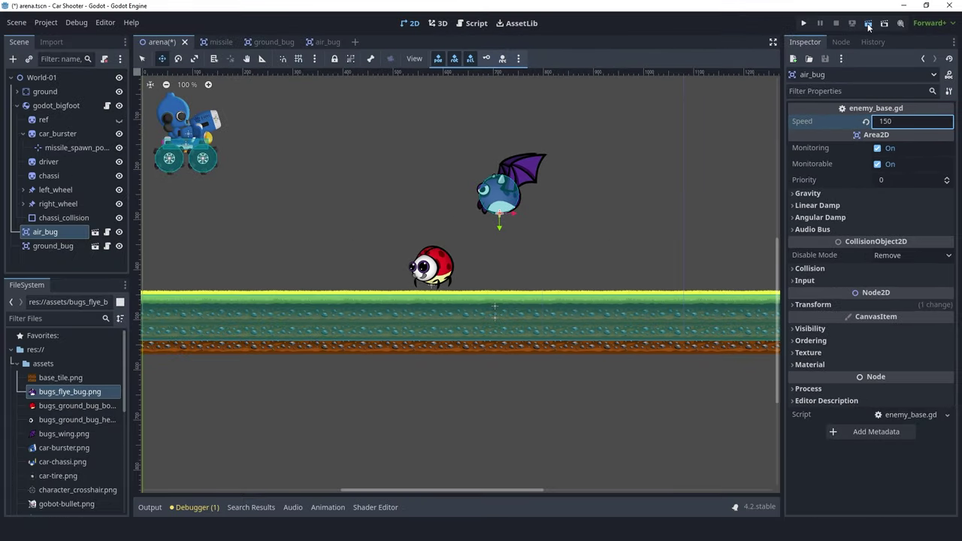
# Test-run the arena, stop it, save the scene, and fire missiles at the bugs.
pyautogui.click(870, 24)
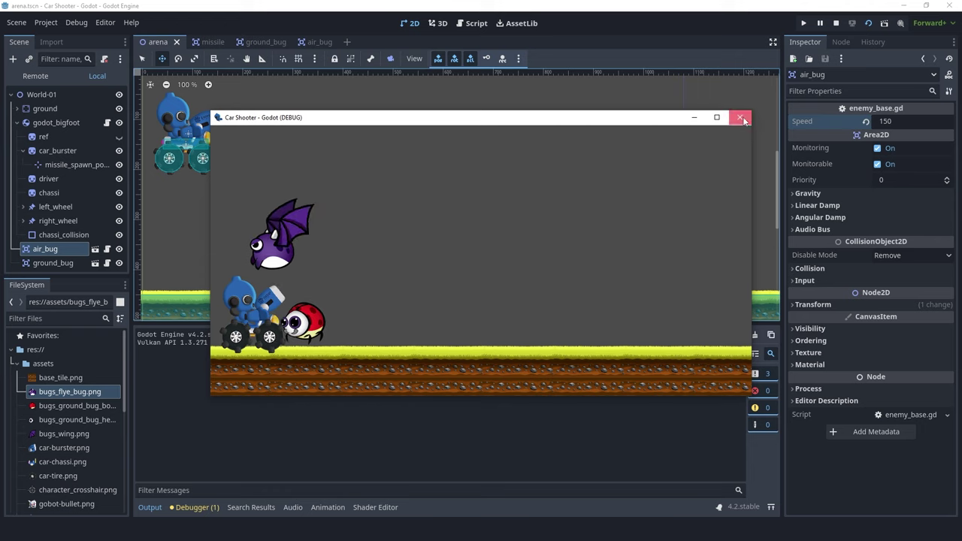
pyautogui.click(740, 117)
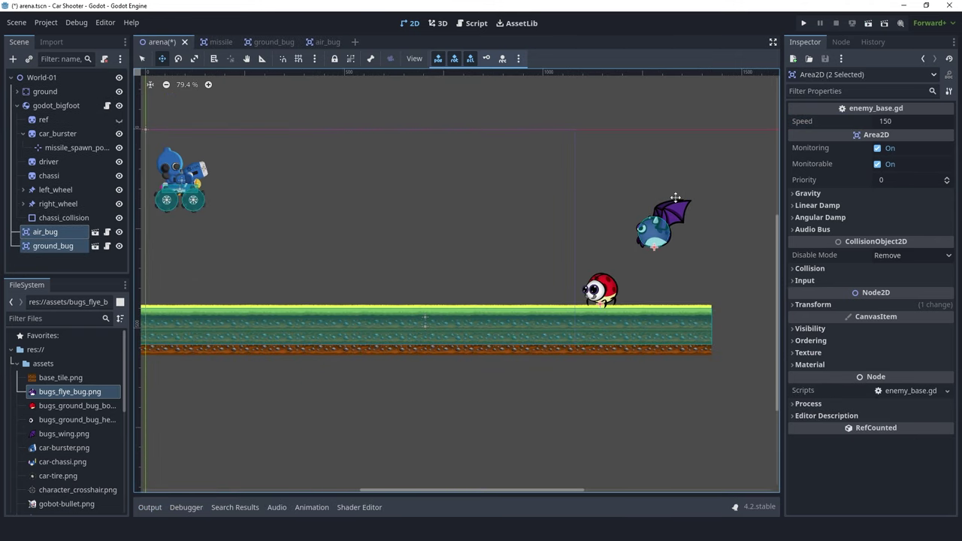
pyautogui.hotkey('ctrl', 's')
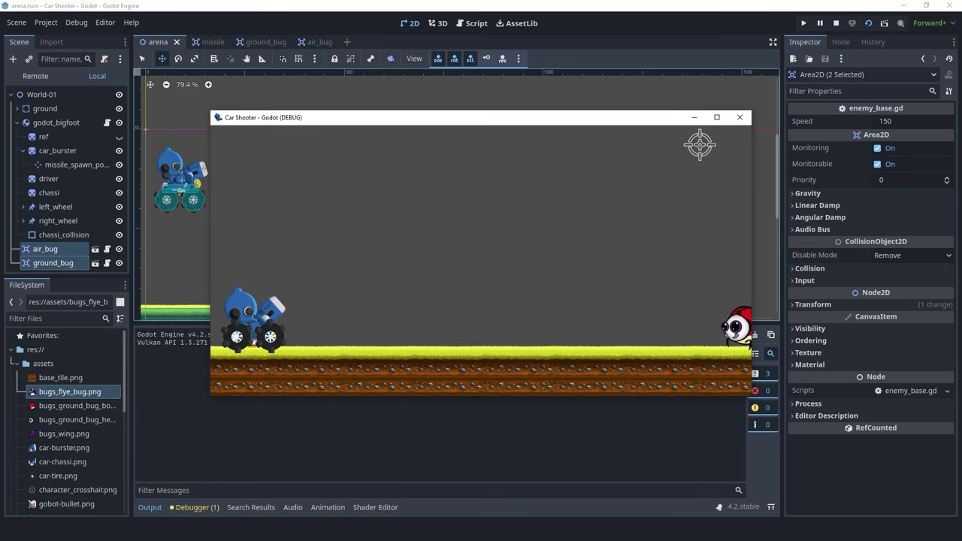
pyautogui.click(496, 274)
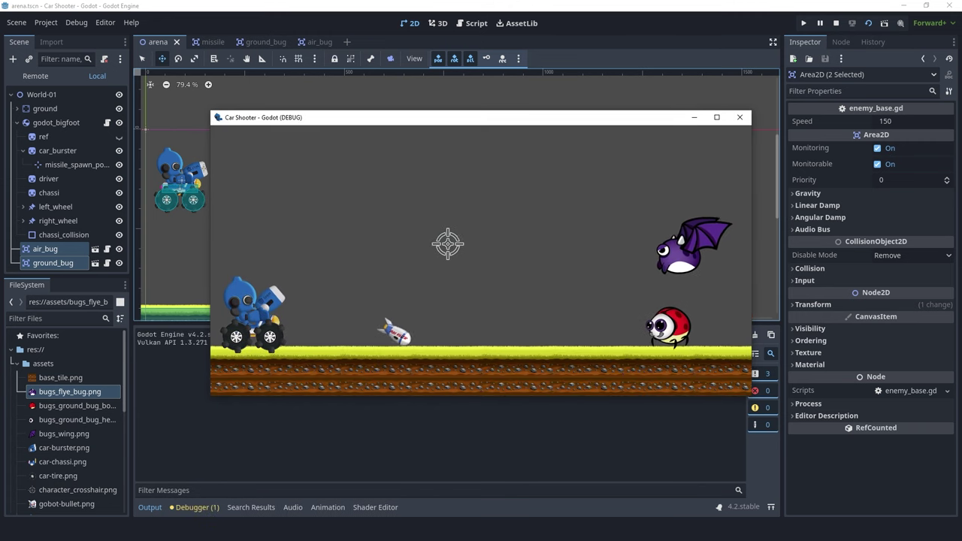
pyautogui.click(408, 214)
# Fire a barrage of missiles at the bat and ladybug advancing on the car.
pyautogui.click(376, 211)
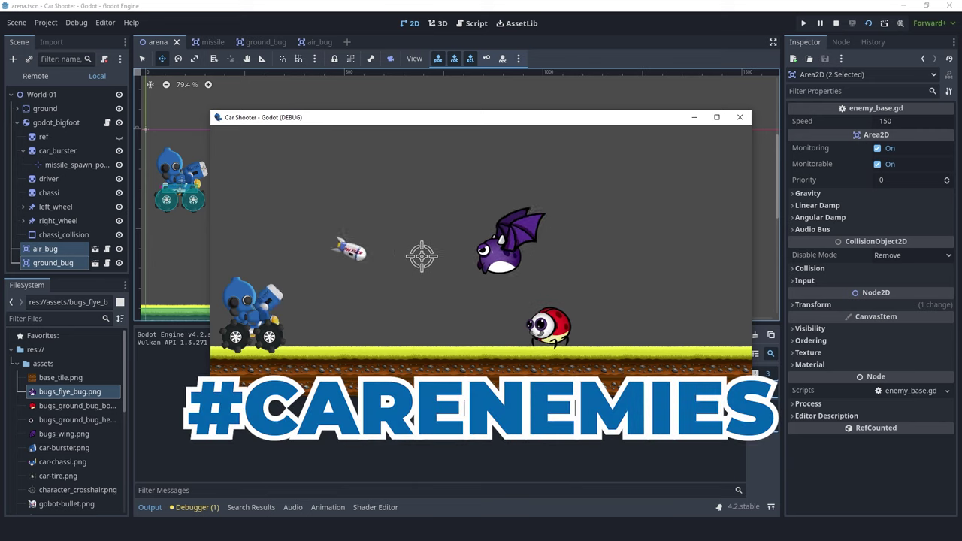
pyautogui.click(421, 215)
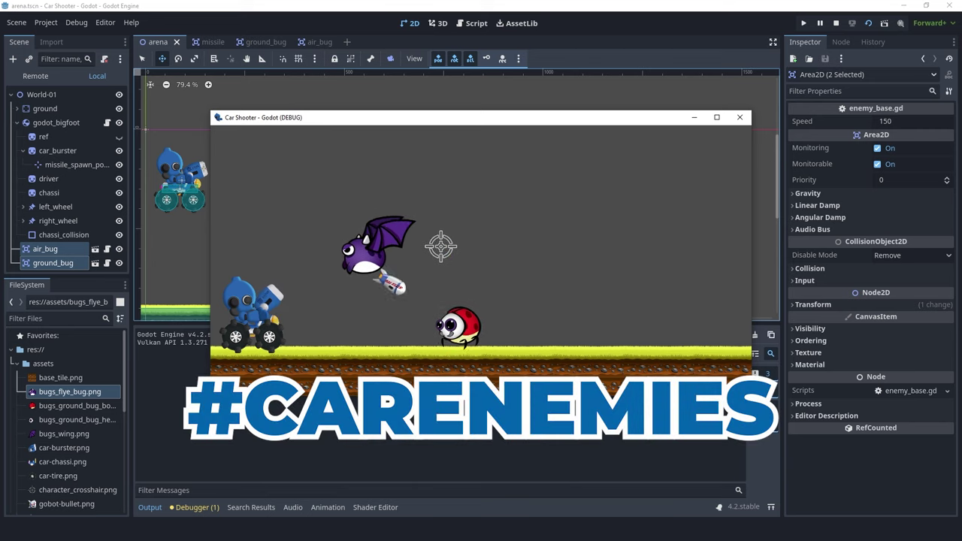
pyautogui.click(389, 203)
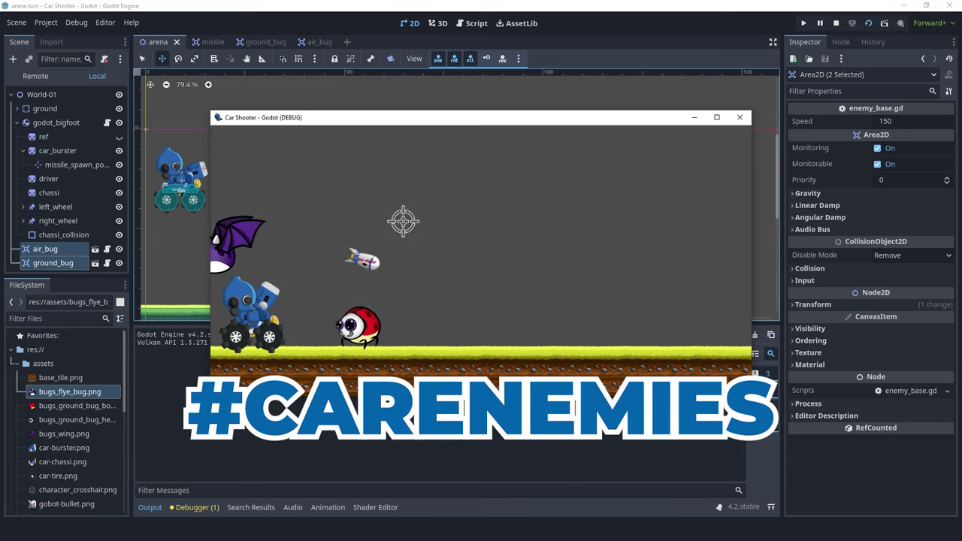
pyautogui.click(425, 213)
pyautogui.click(455, 218)
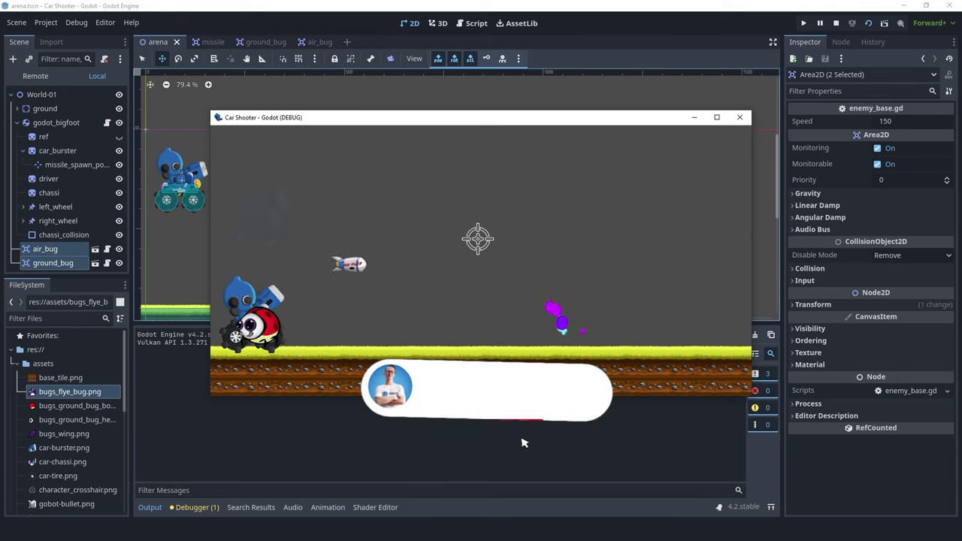
pyautogui.click(466, 194)
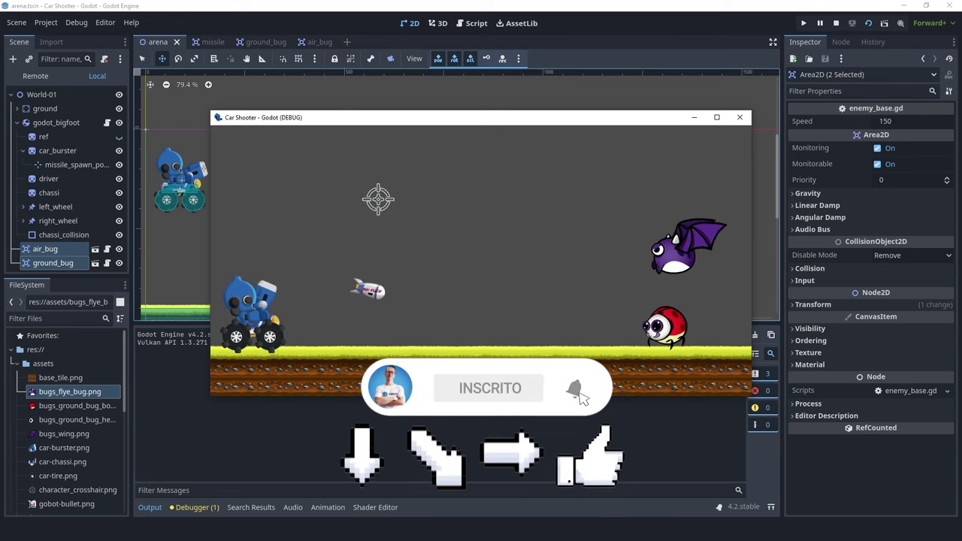
pyautogui.click(361, 201)
pyautogui.click(436, 206)
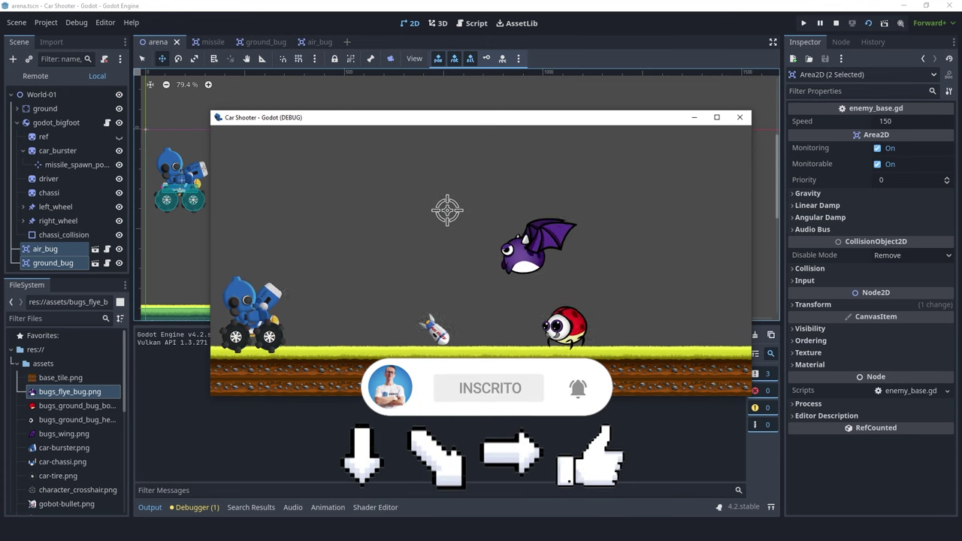
pyautogui.click(444, 209)
pyautogui.click(372, 210)
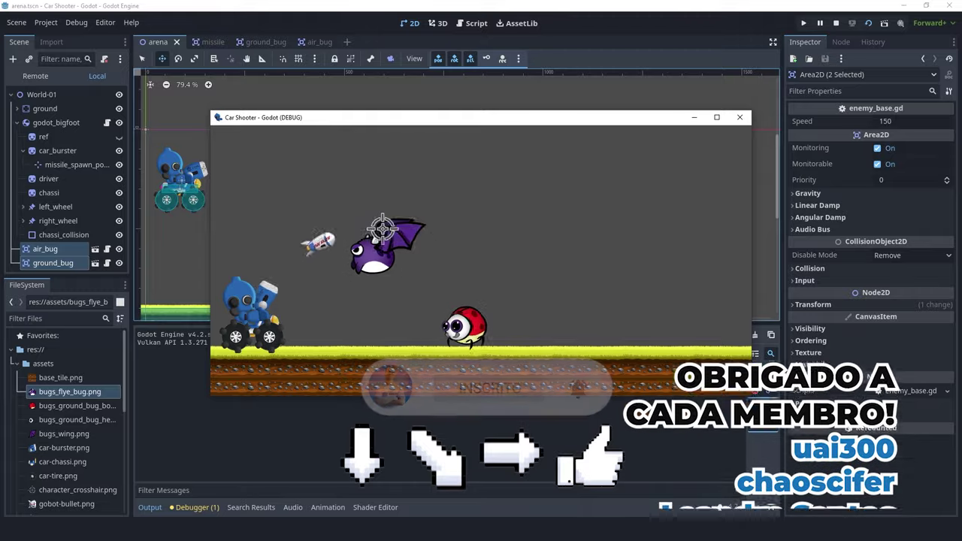
pyautogui.click(434, 215)
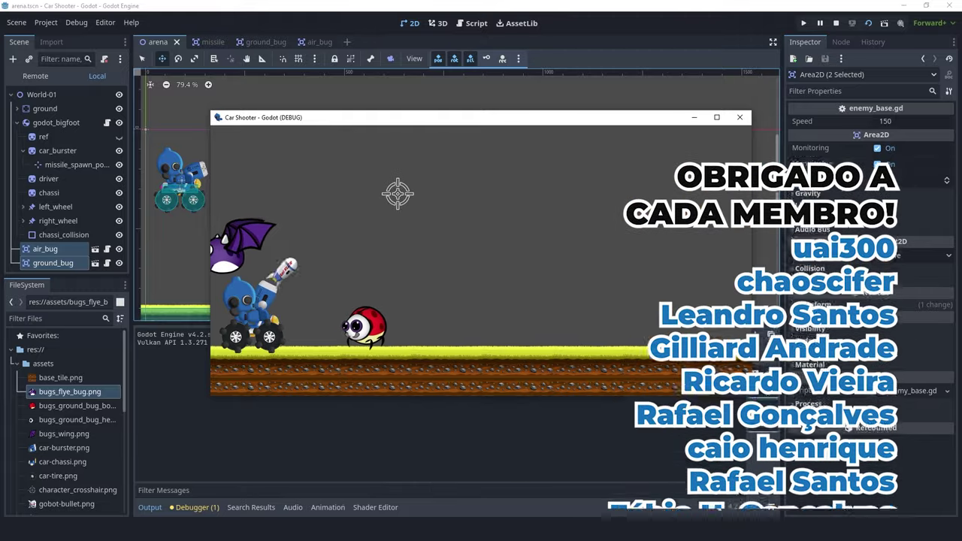
pyautogui.click(444, 218)
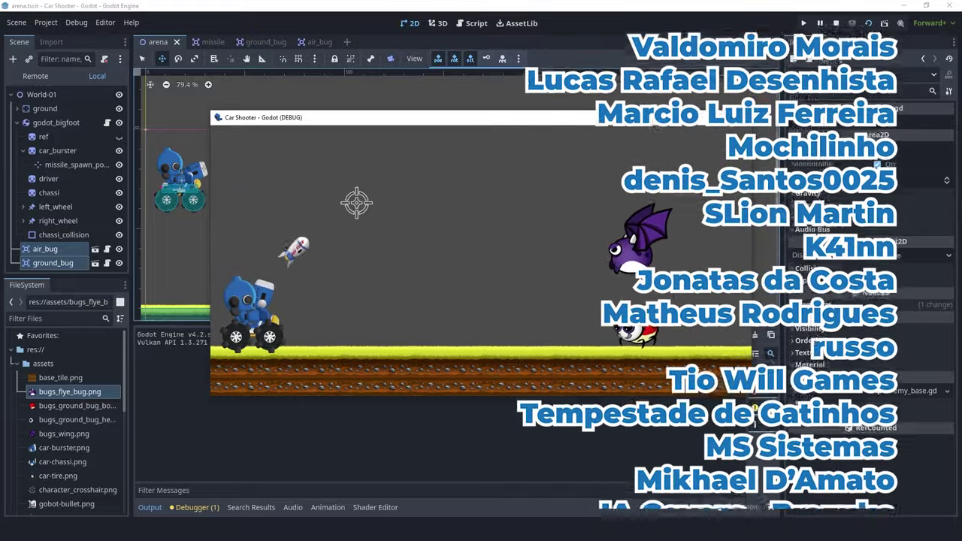
pyautogui.click(447, 211)
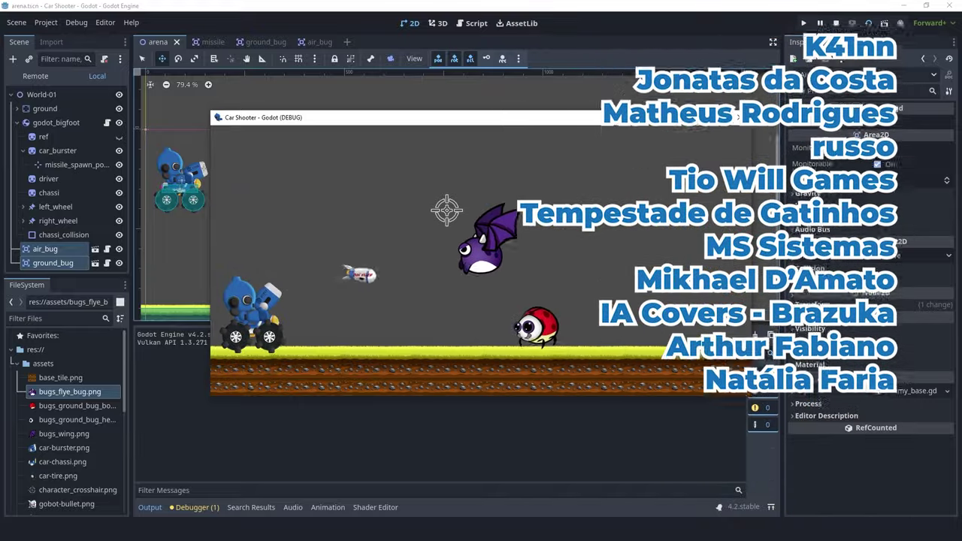